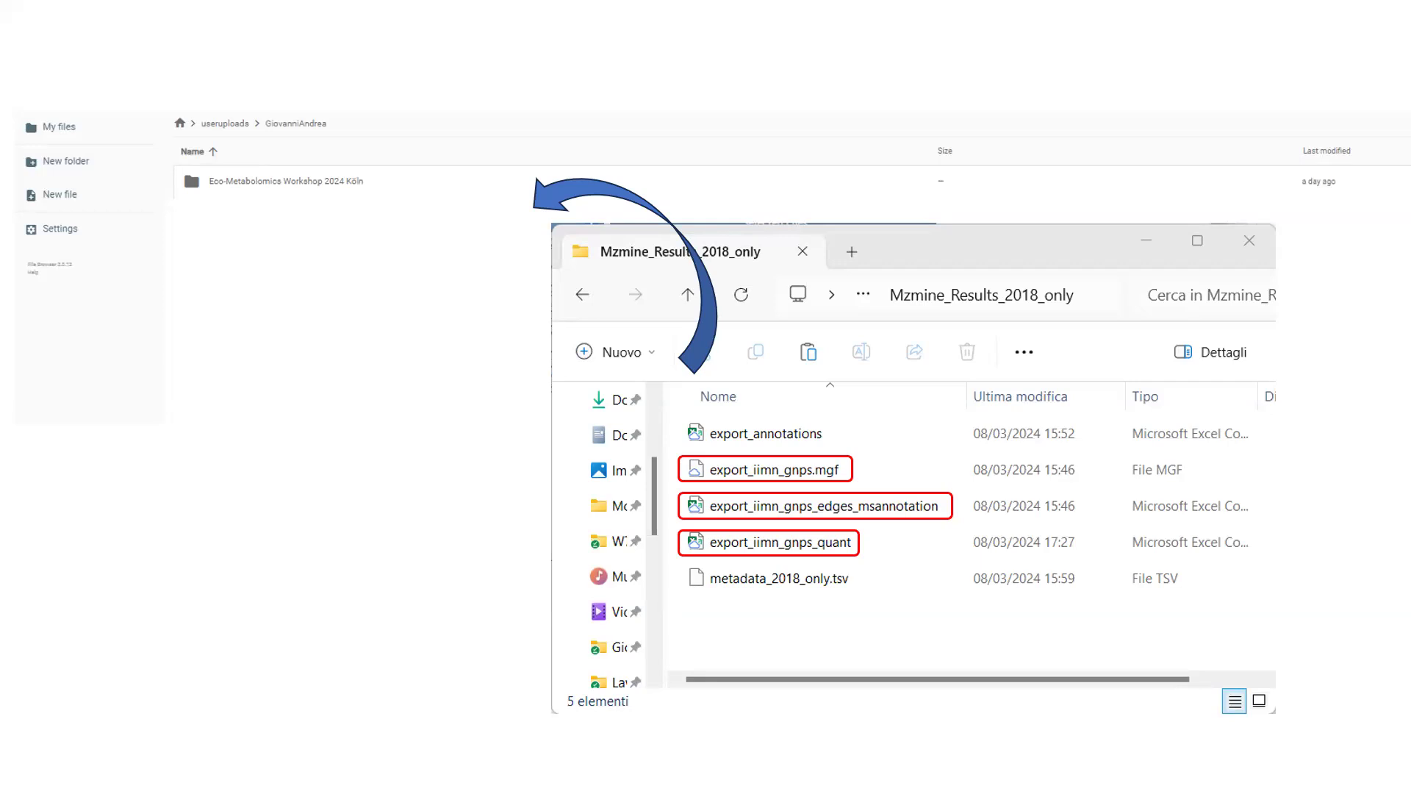
Step: Switch from the presentation to the Chrome browser and open My Drive in Google Drive
left_click(415, 554)
key("alt+Tab")
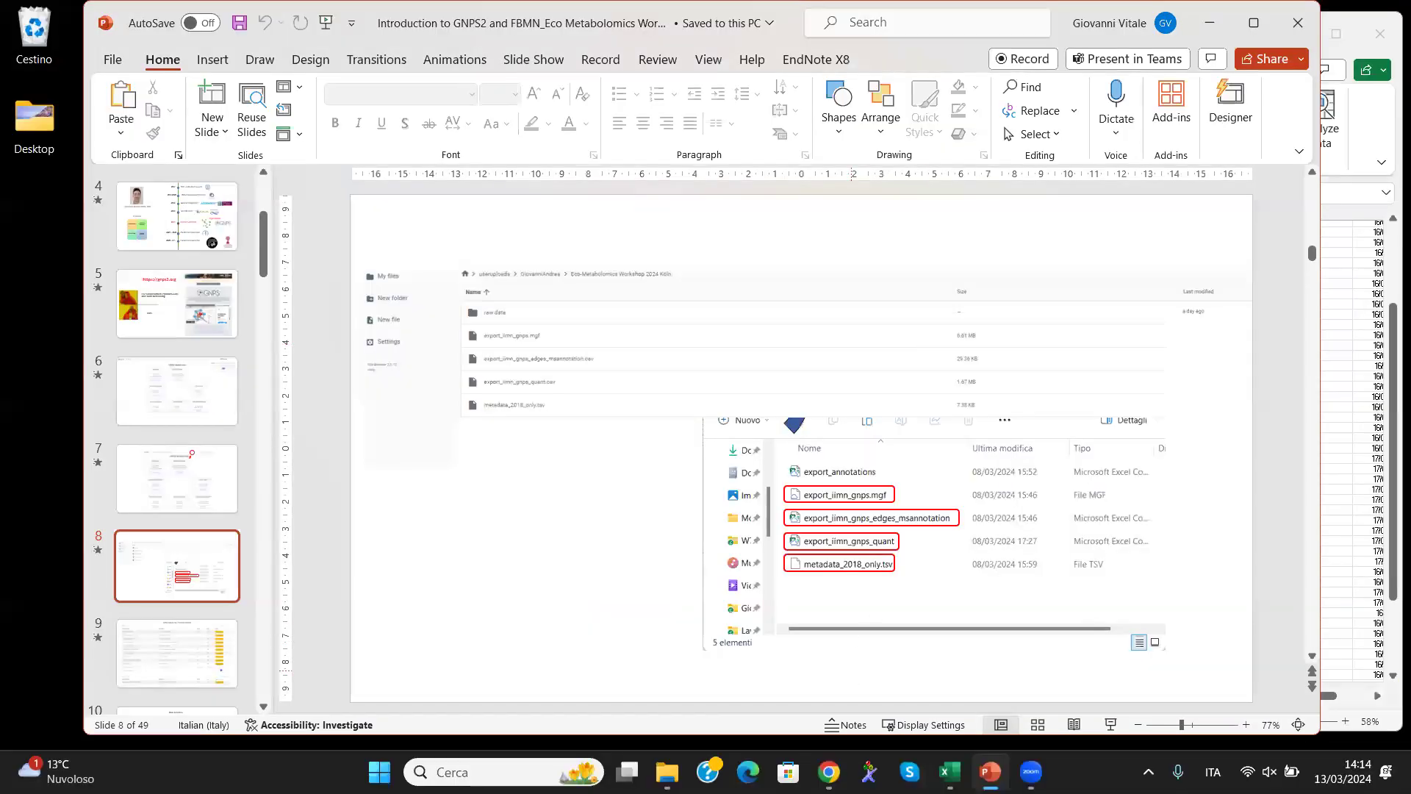
key("alt+Tab")
type("dri")
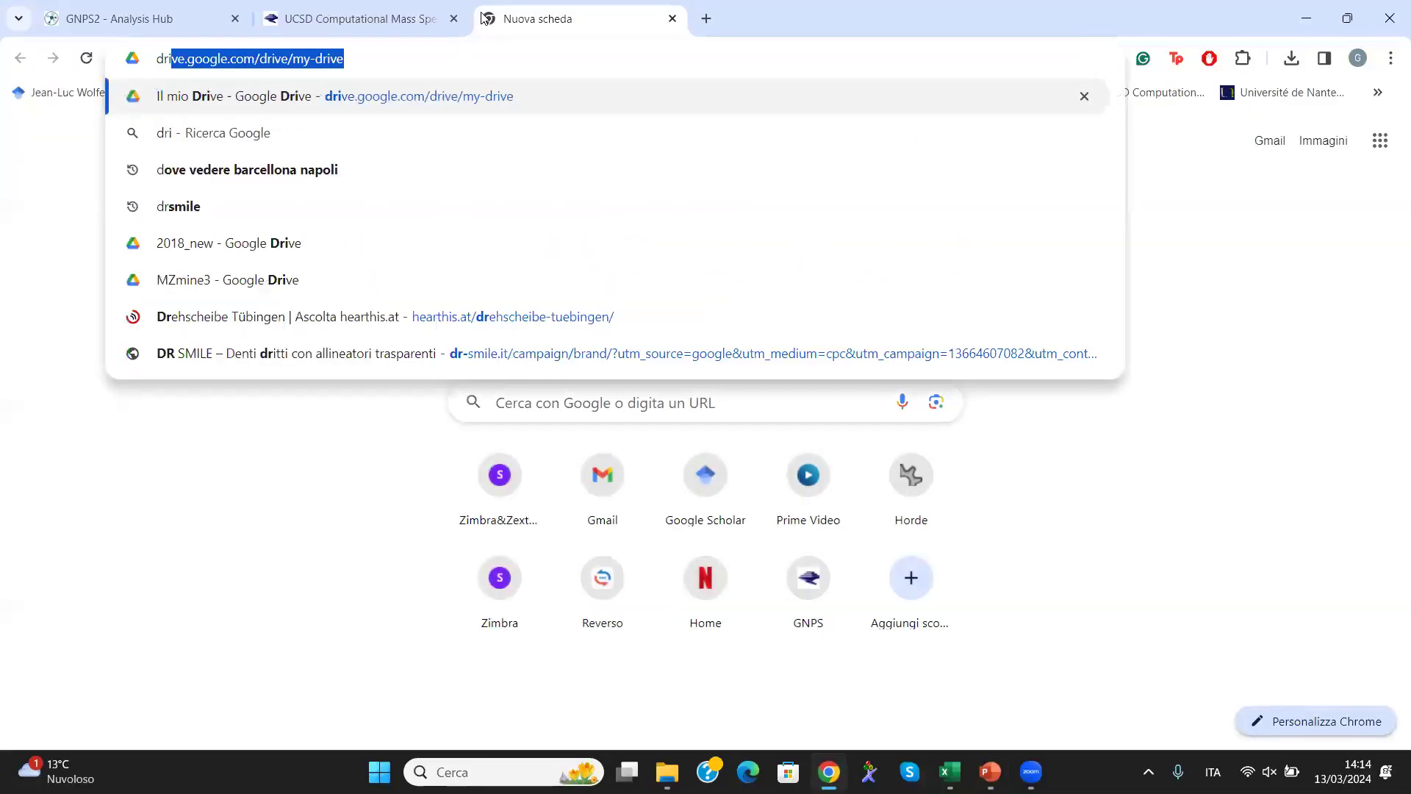
left_click(390, 103)
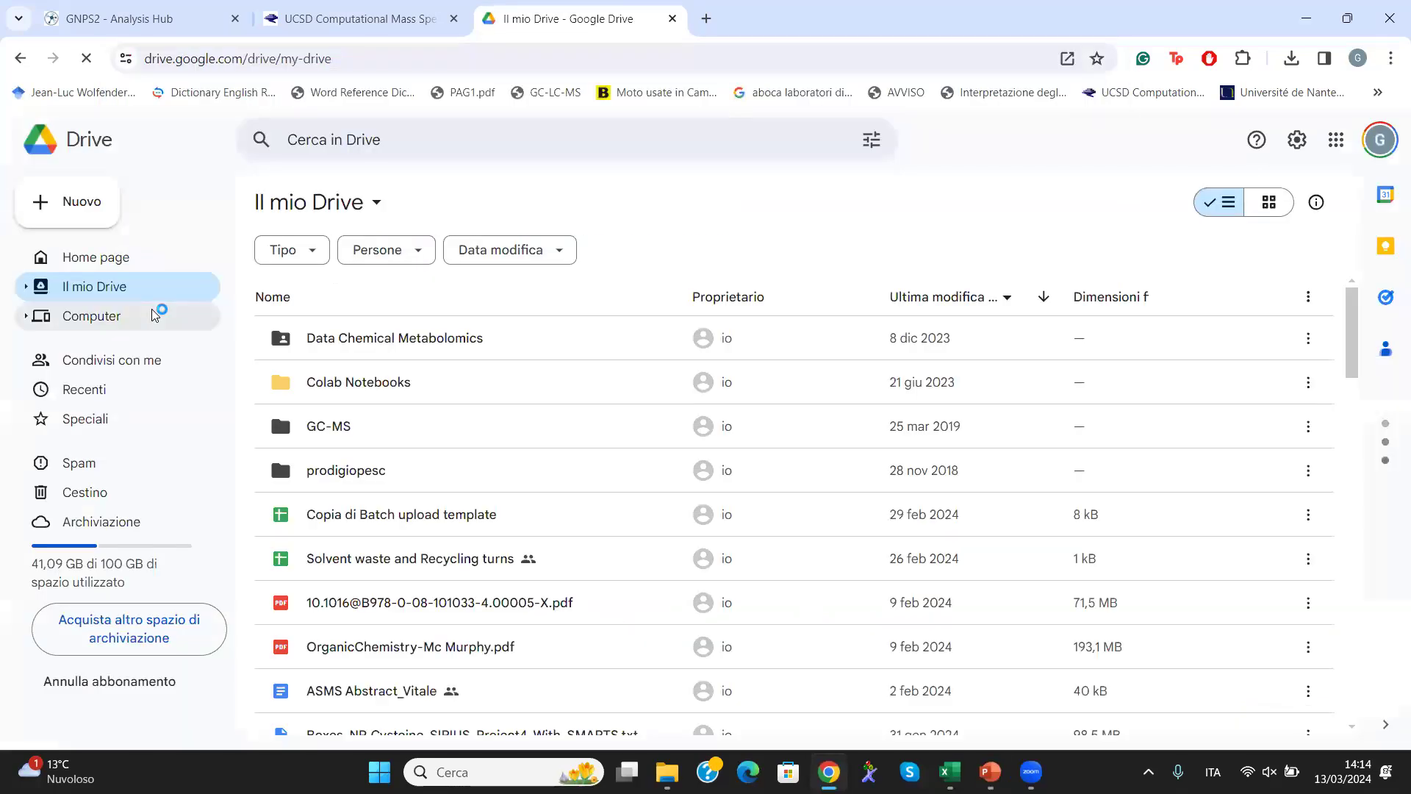
Step: Open the EcoMetabolomics_2024_Koeln folder among the items shared with the account
left_click(134, 330)
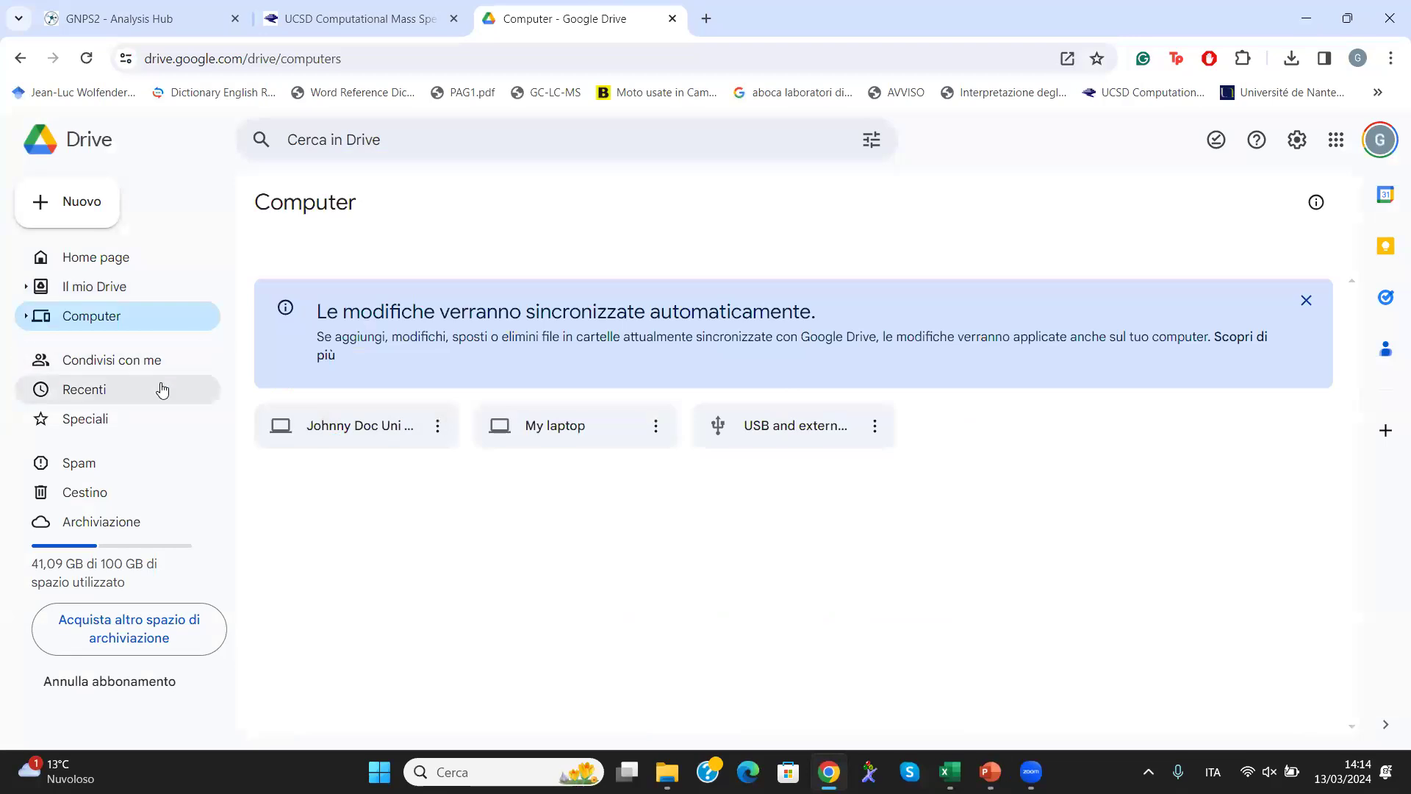
left_click(133, 360)
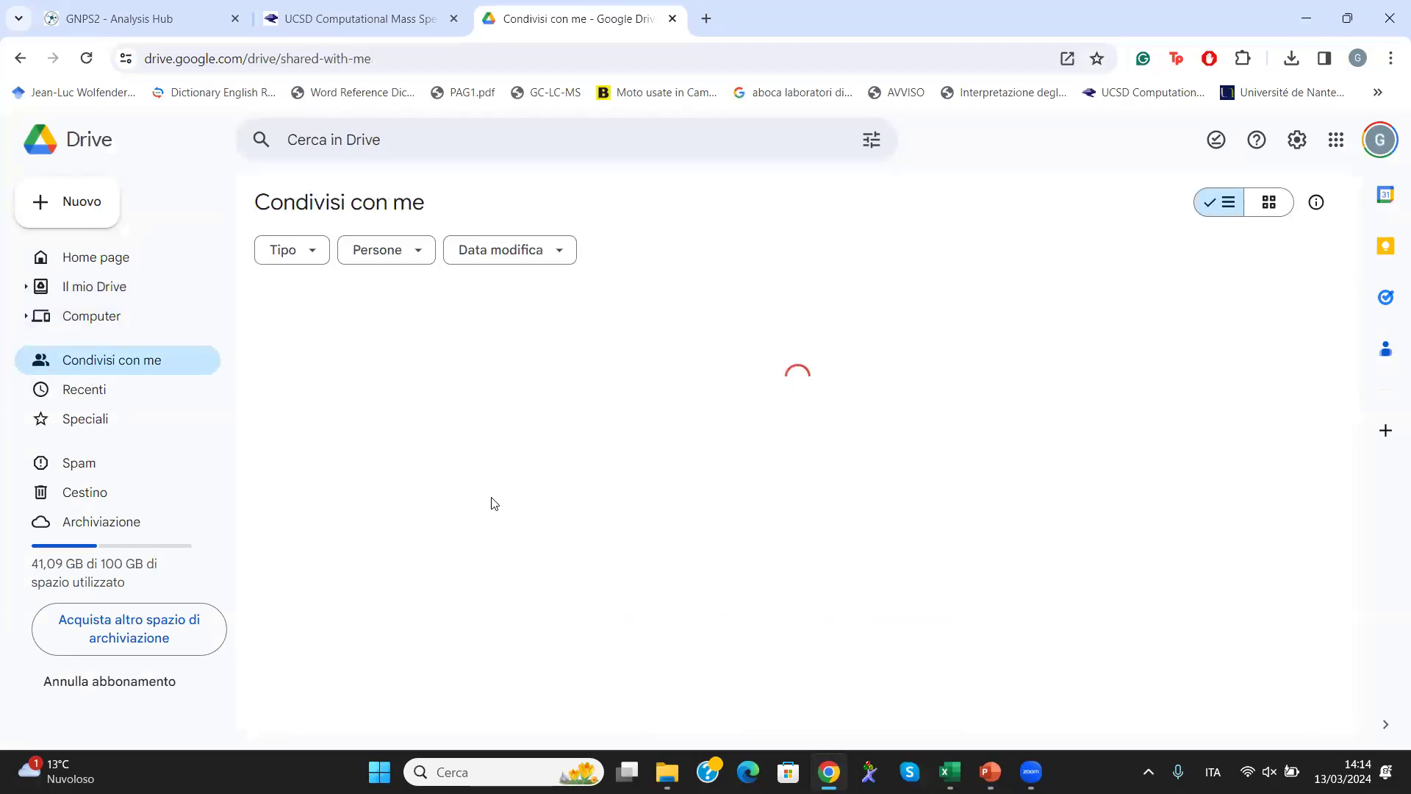
scroll(459, 433, "down", 3)
scroll(457, 435, "down", 10)
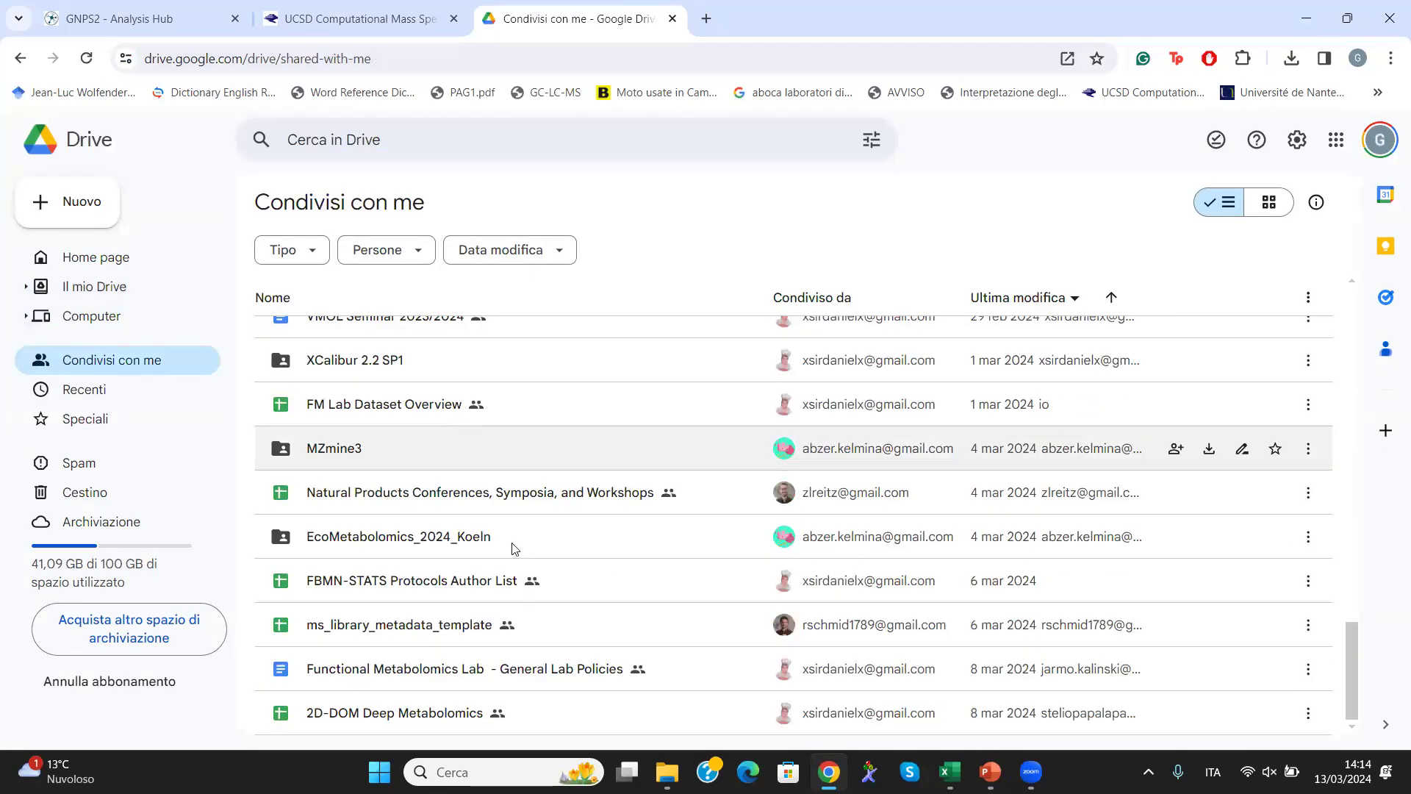
double_click(526, 561)
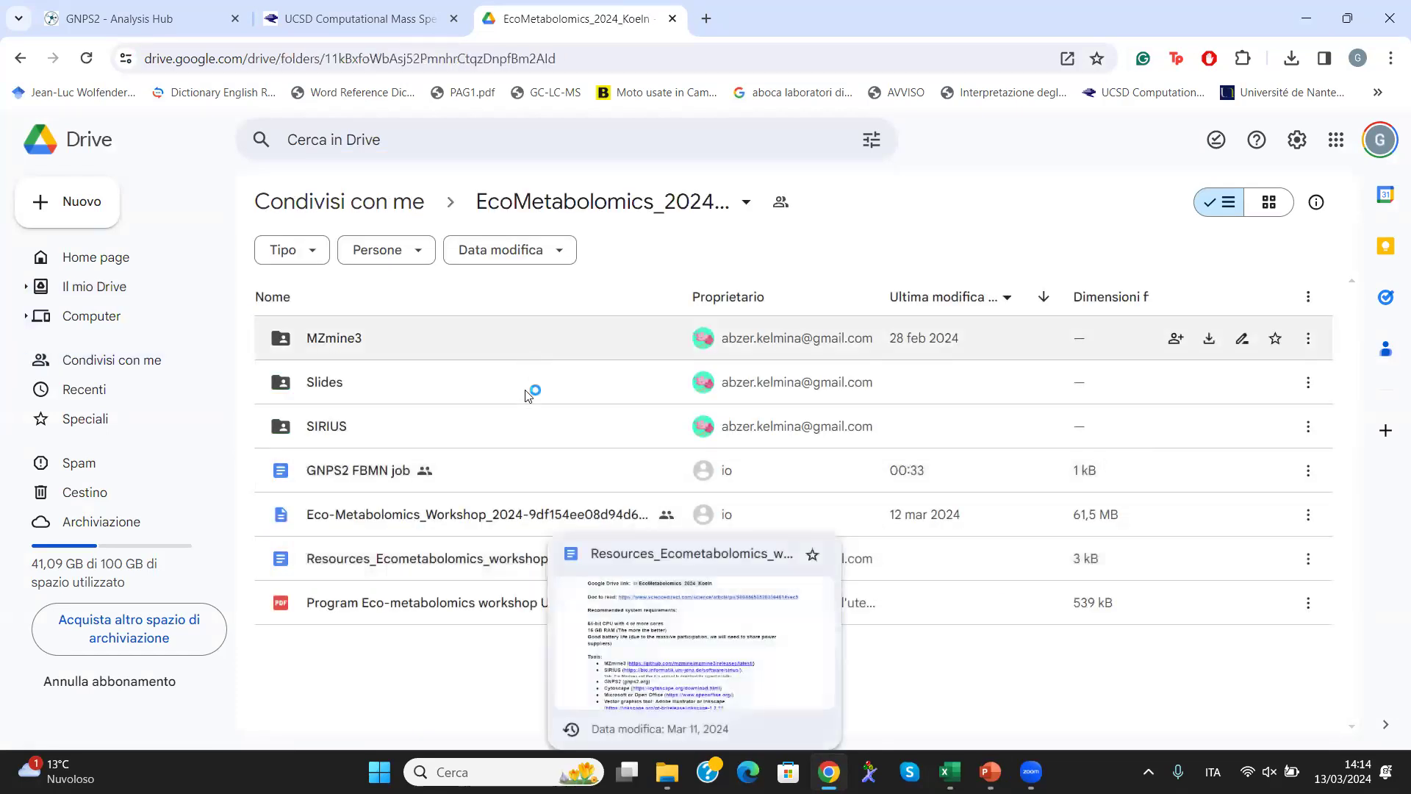
Step: Show gnps_quant.csv and the other exports in MZmine3's export_reprocessed folder, and return to the MZmine3 folder
double_click(425, 347)
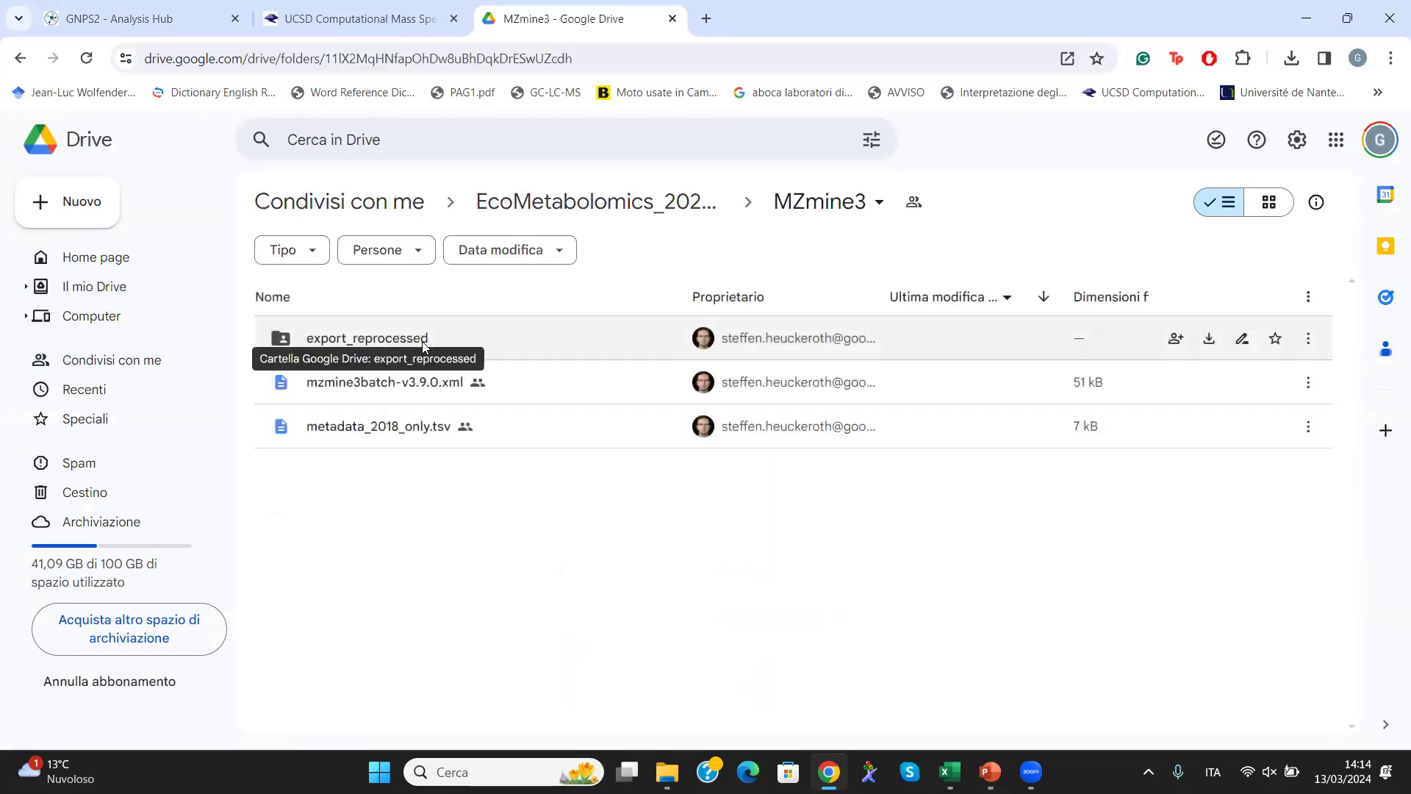
double_click(388, 346)
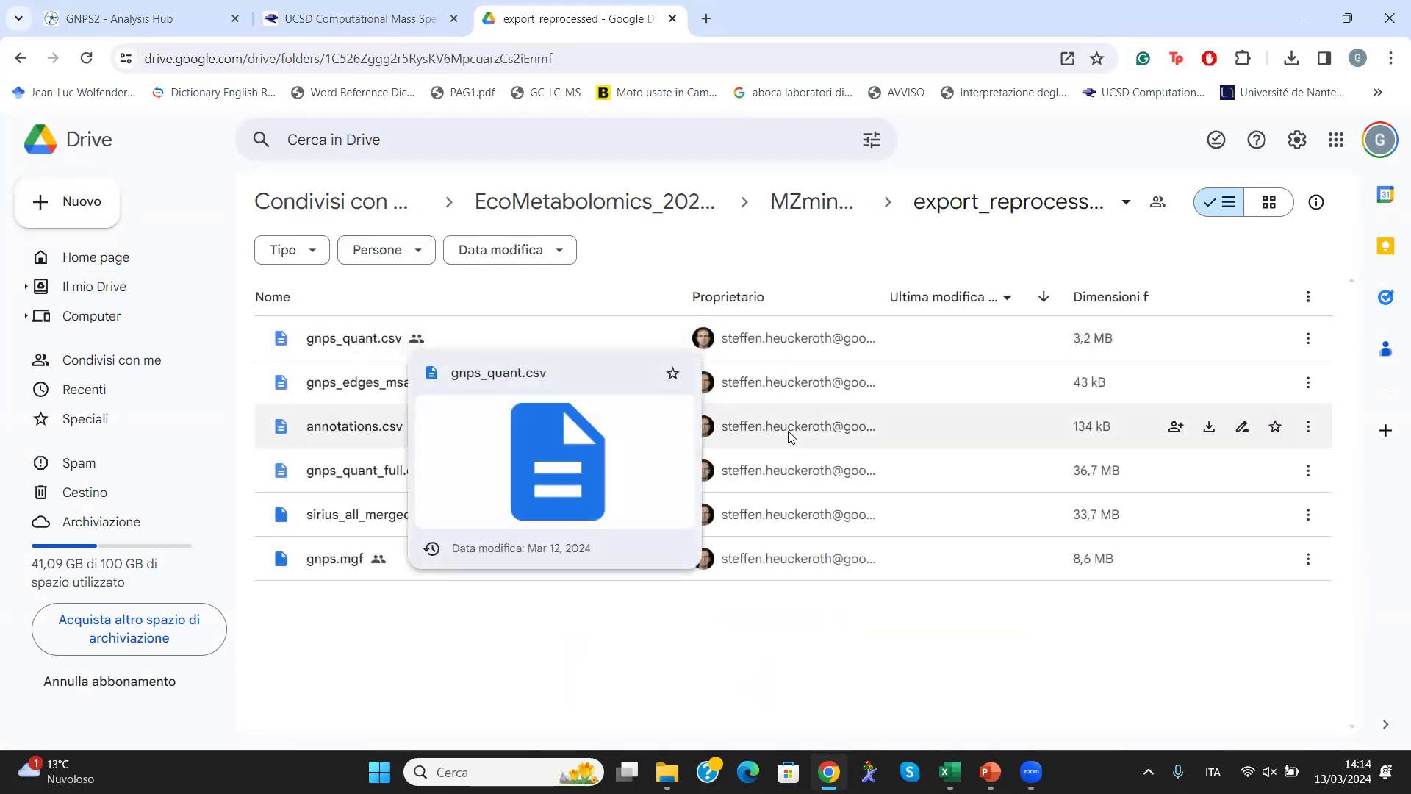
left_click(453, 340)
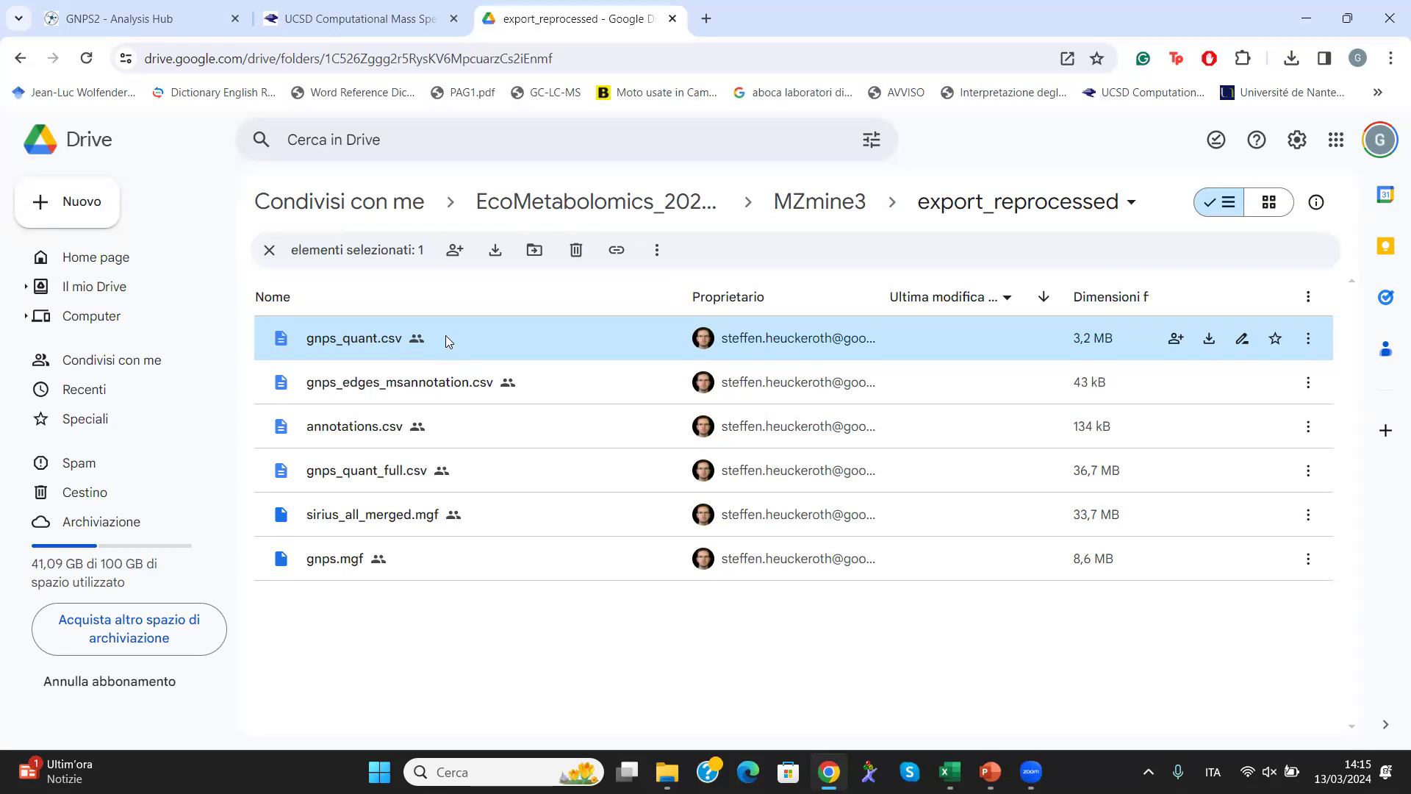
left_click(843, 204)
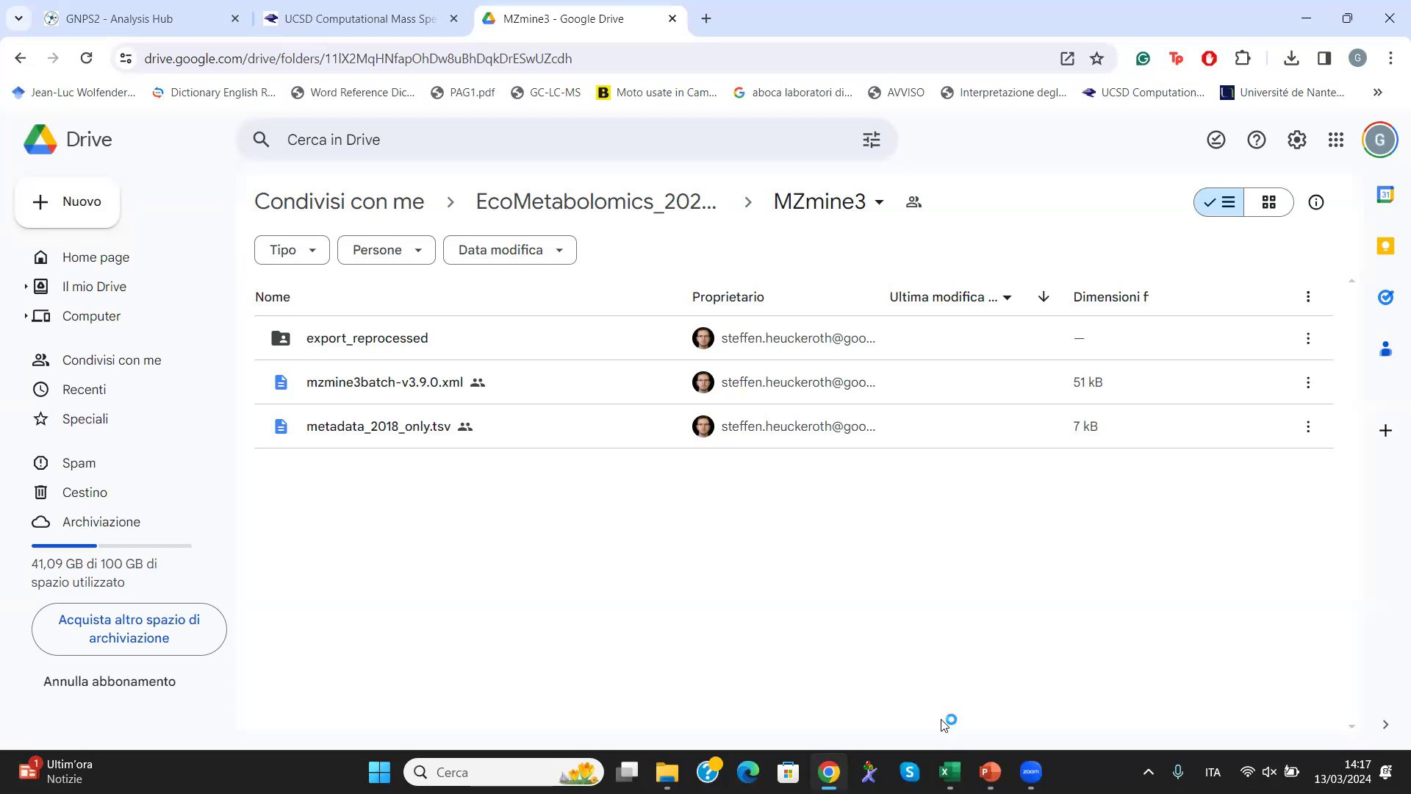
Step: Open the GNPS2 Analysis Hub in a new browser tab and go to its homepage
mouse_move(990, 771)
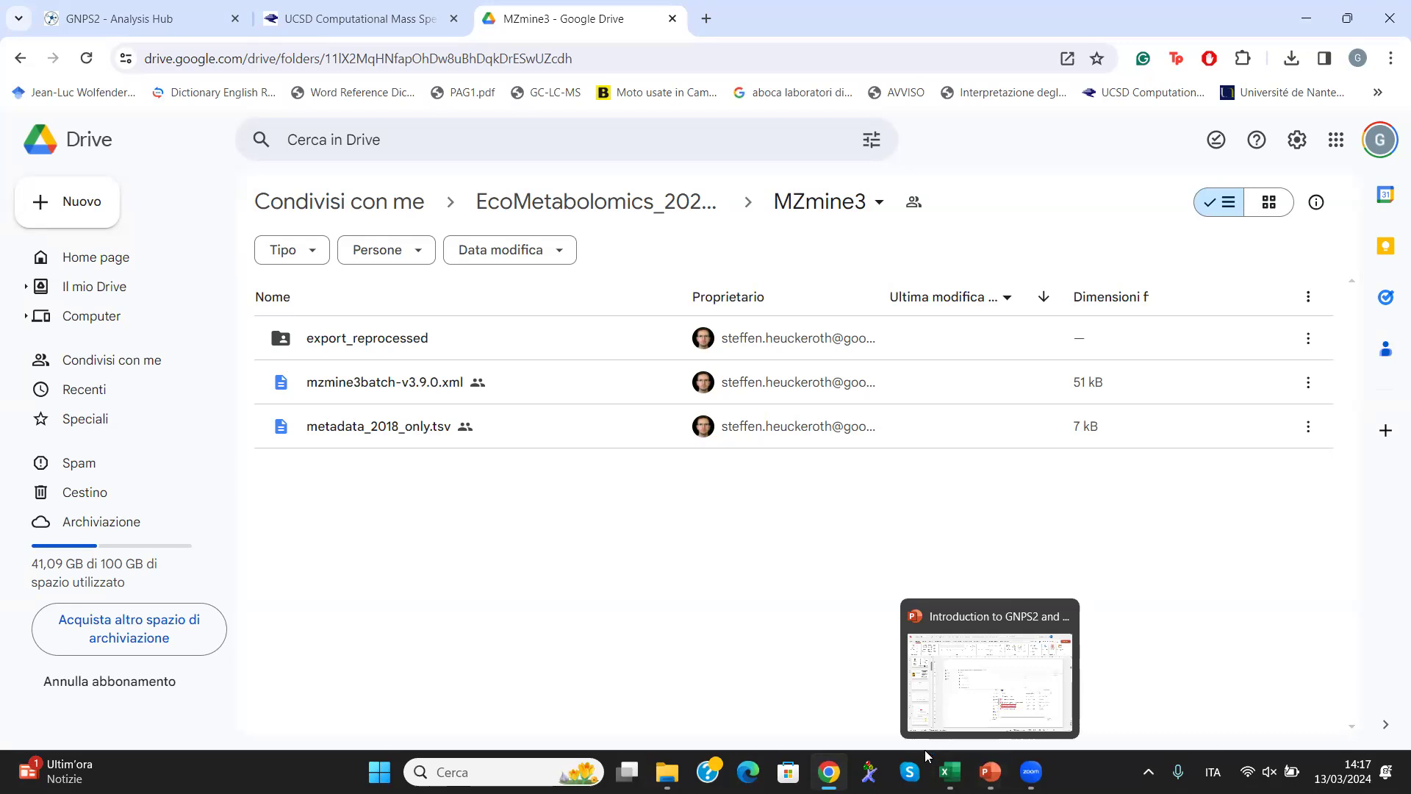
left_click(829, 772)
left_click(829, 772)
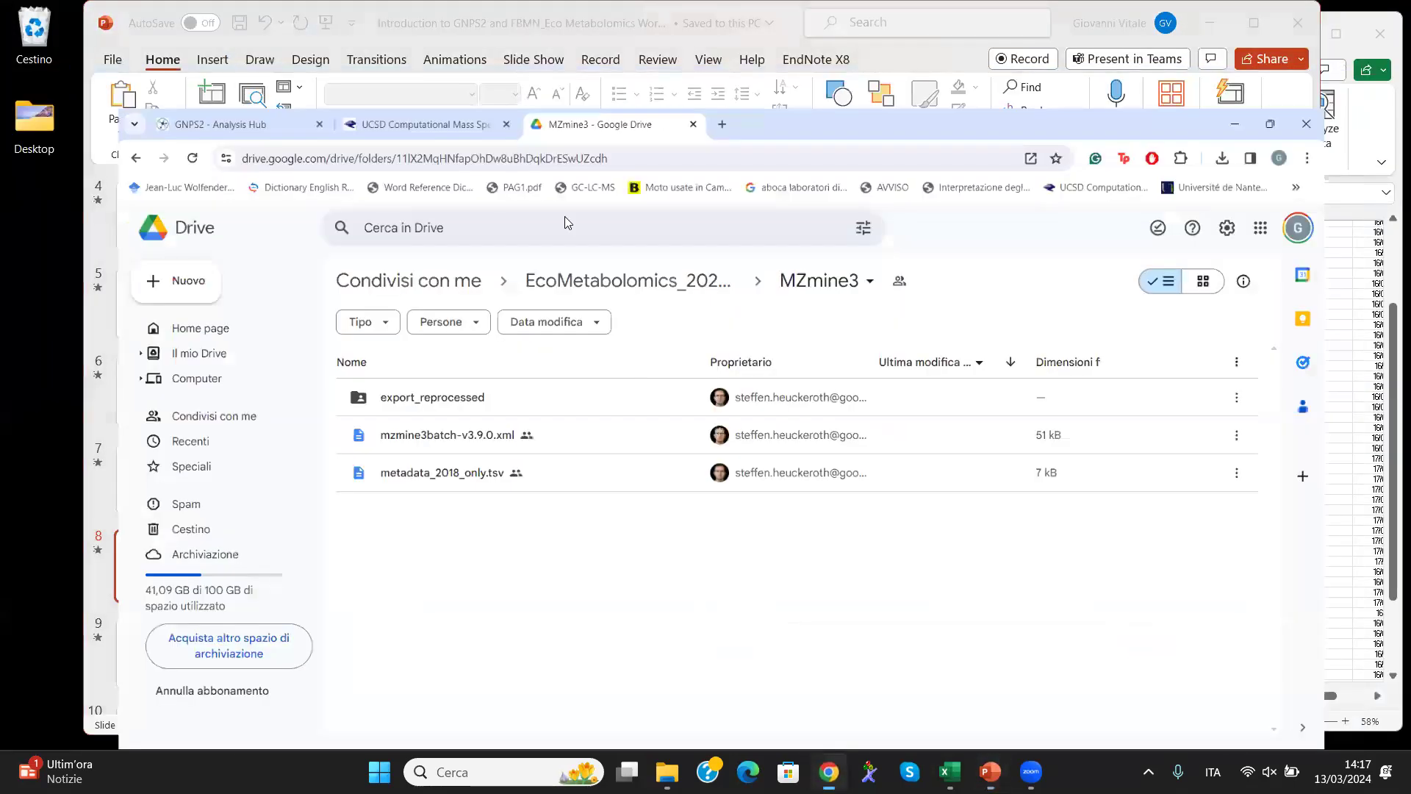
left_click(707, 18)
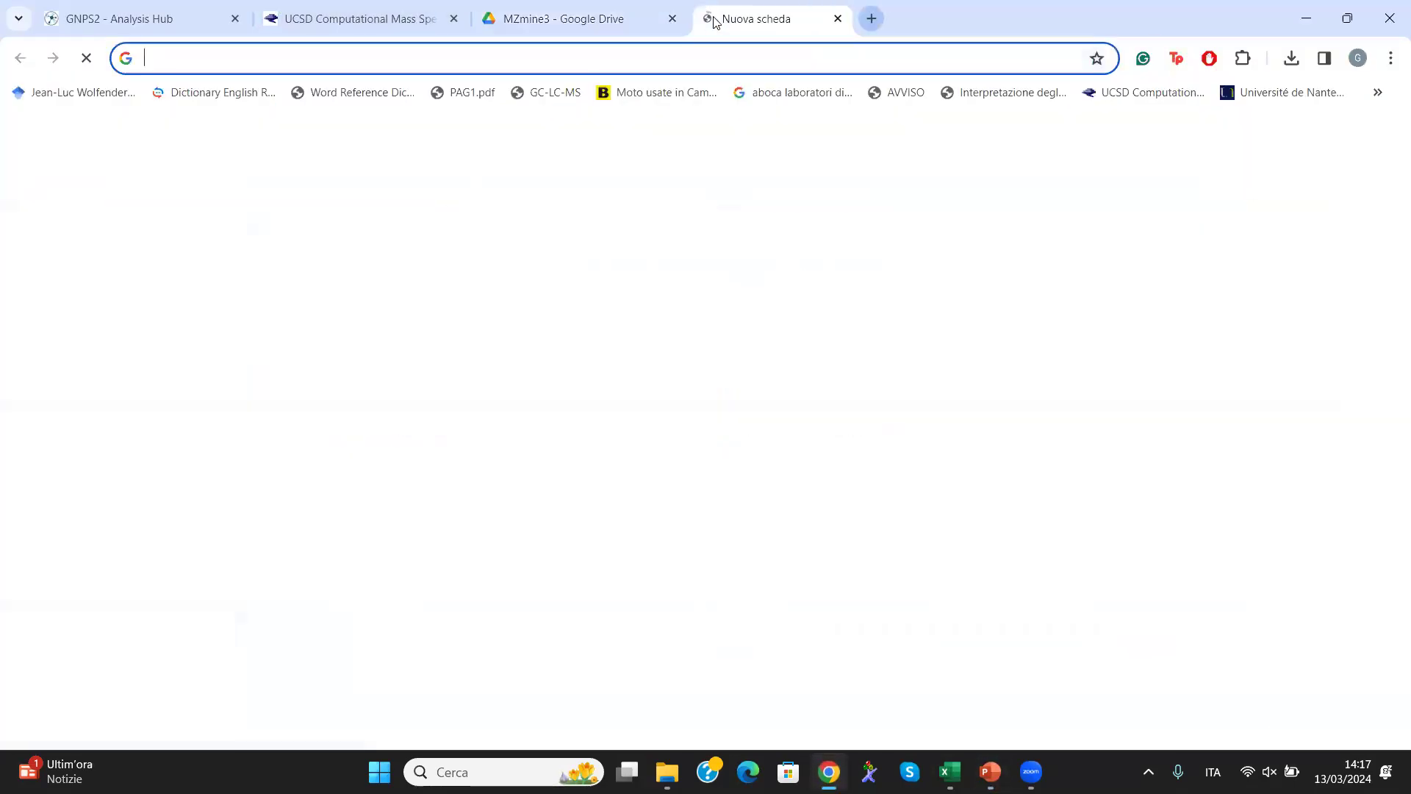
type("gnps2.org/status?task=9a26bd4edcdd4c52ab1f41e5a3406c0c")
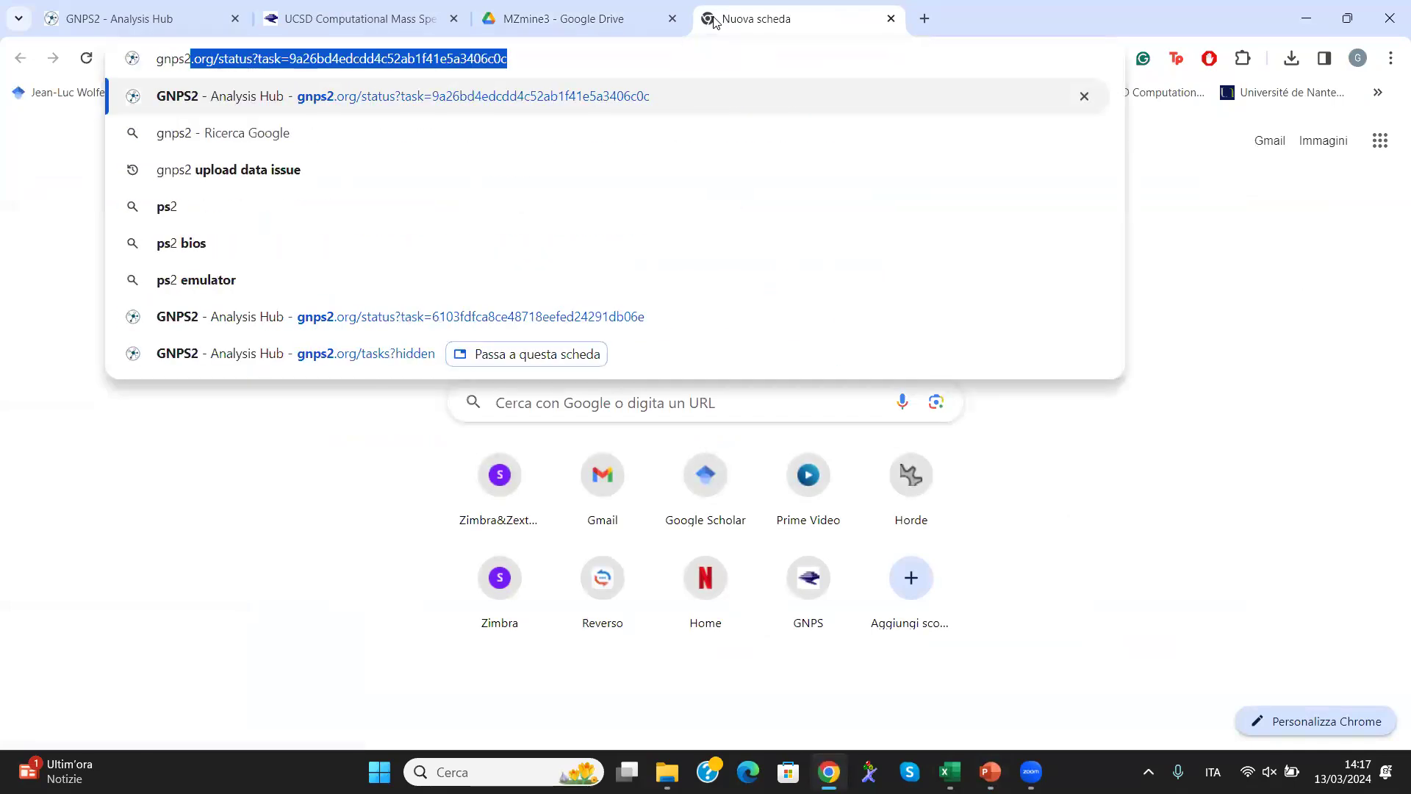
key("Return")
left_click(197, 128)
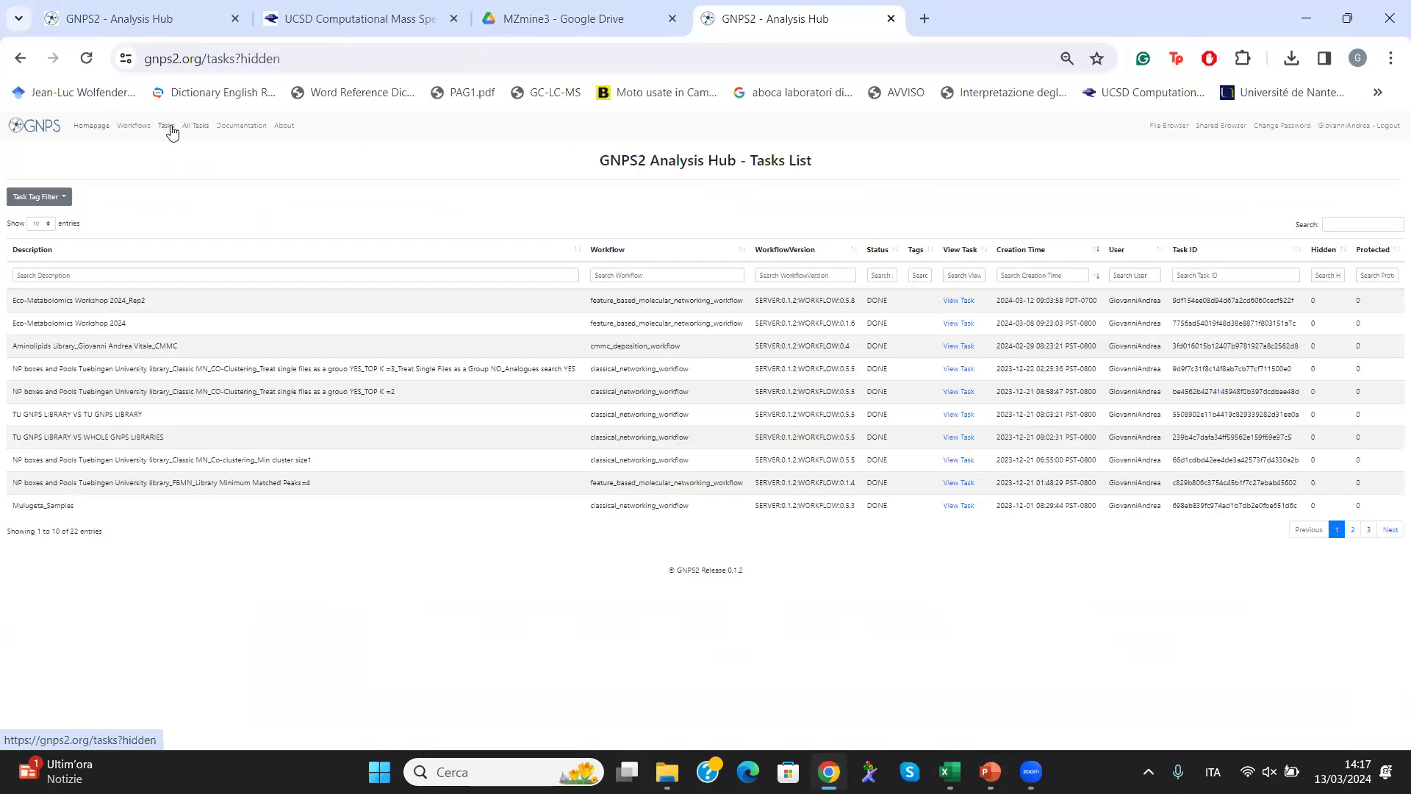
left_click(104, 130)
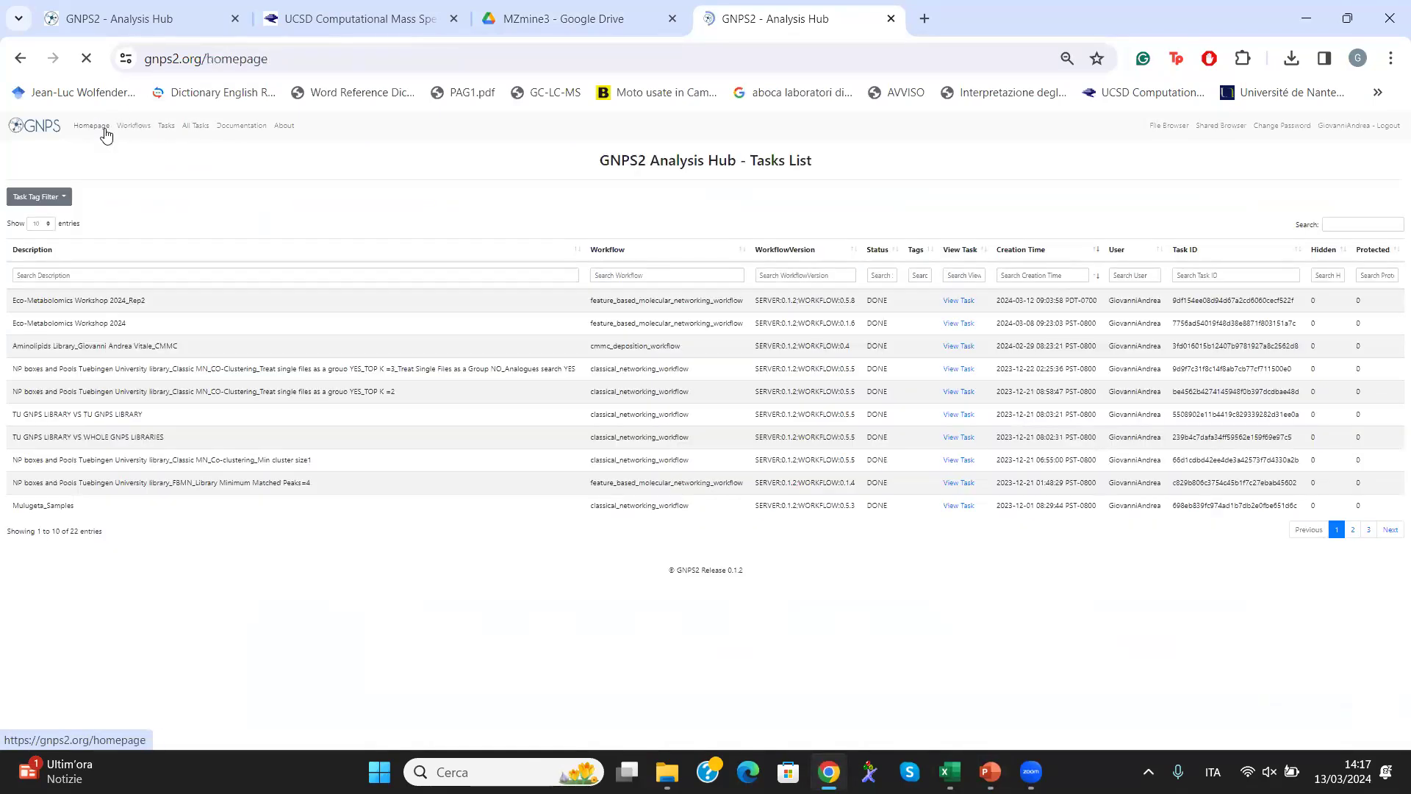
left_click(1162, 126)
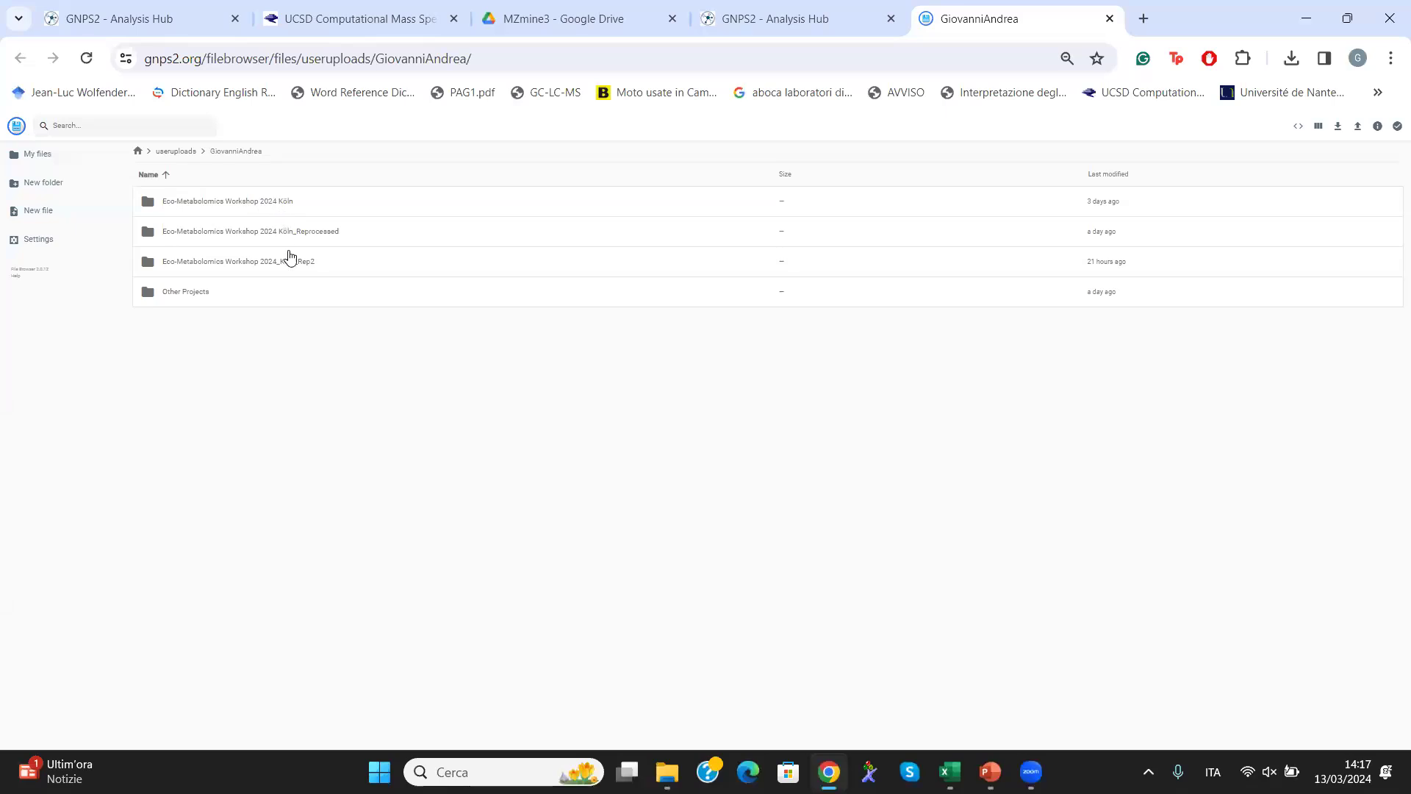
left_click(62, 182)
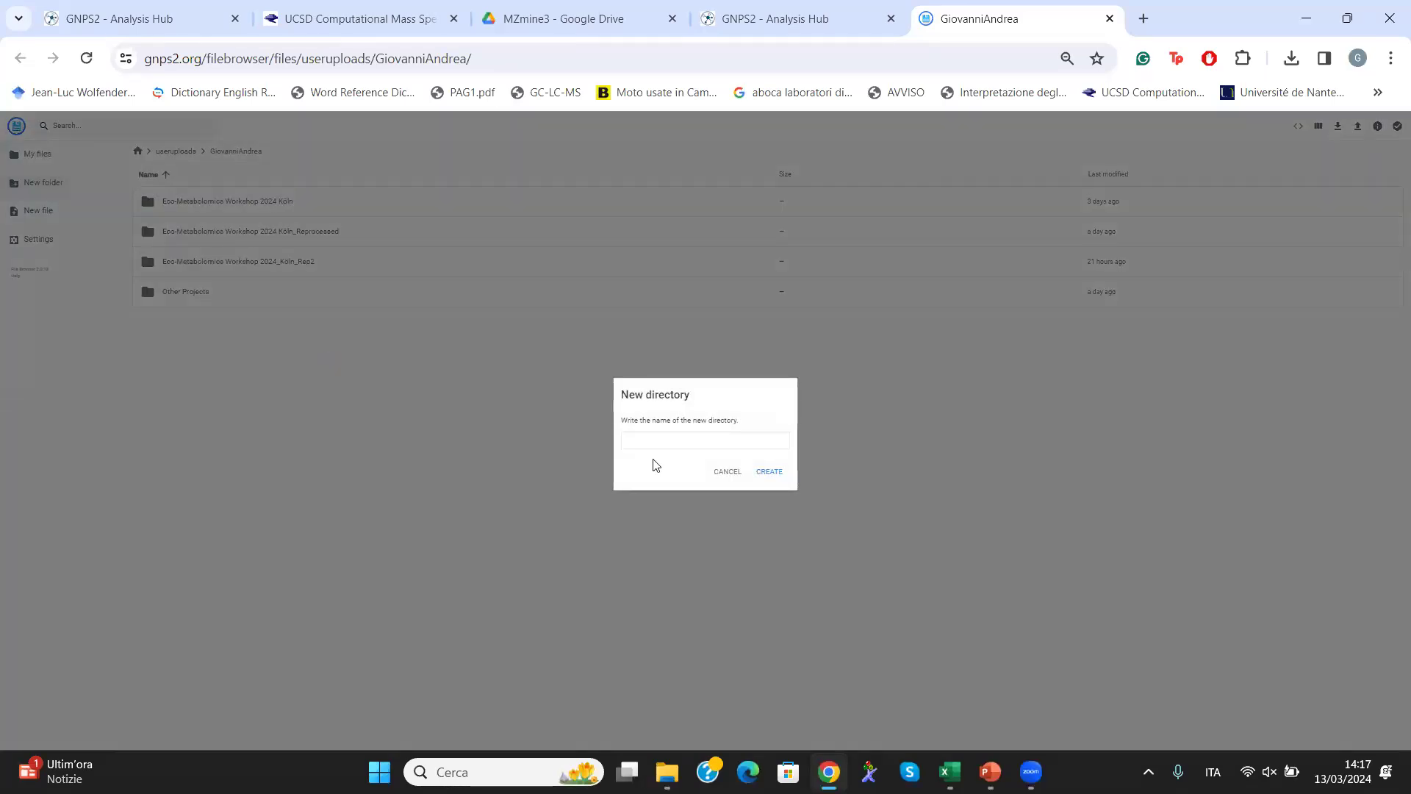
type("new foldo")
left_click(727, 472)
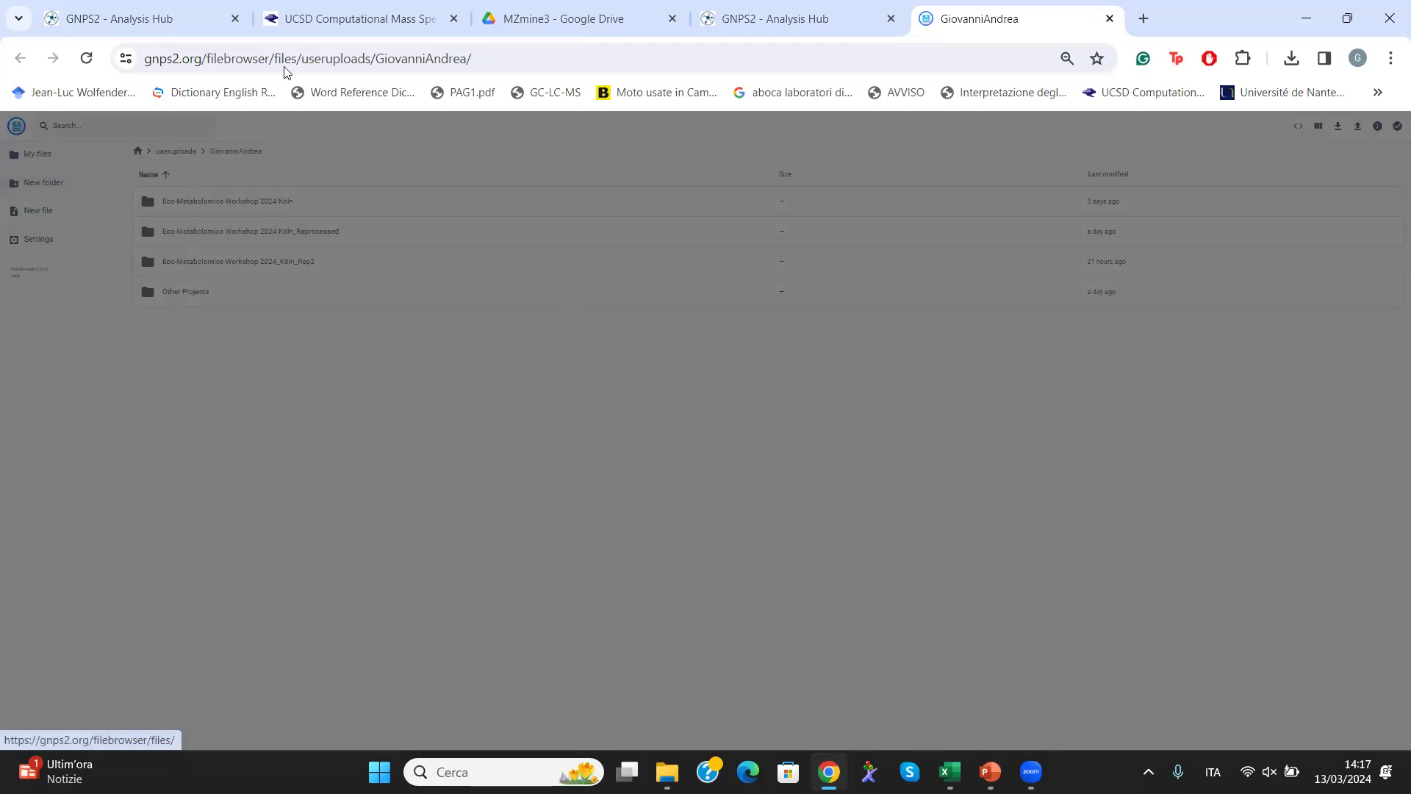
left_click(1110, 18)
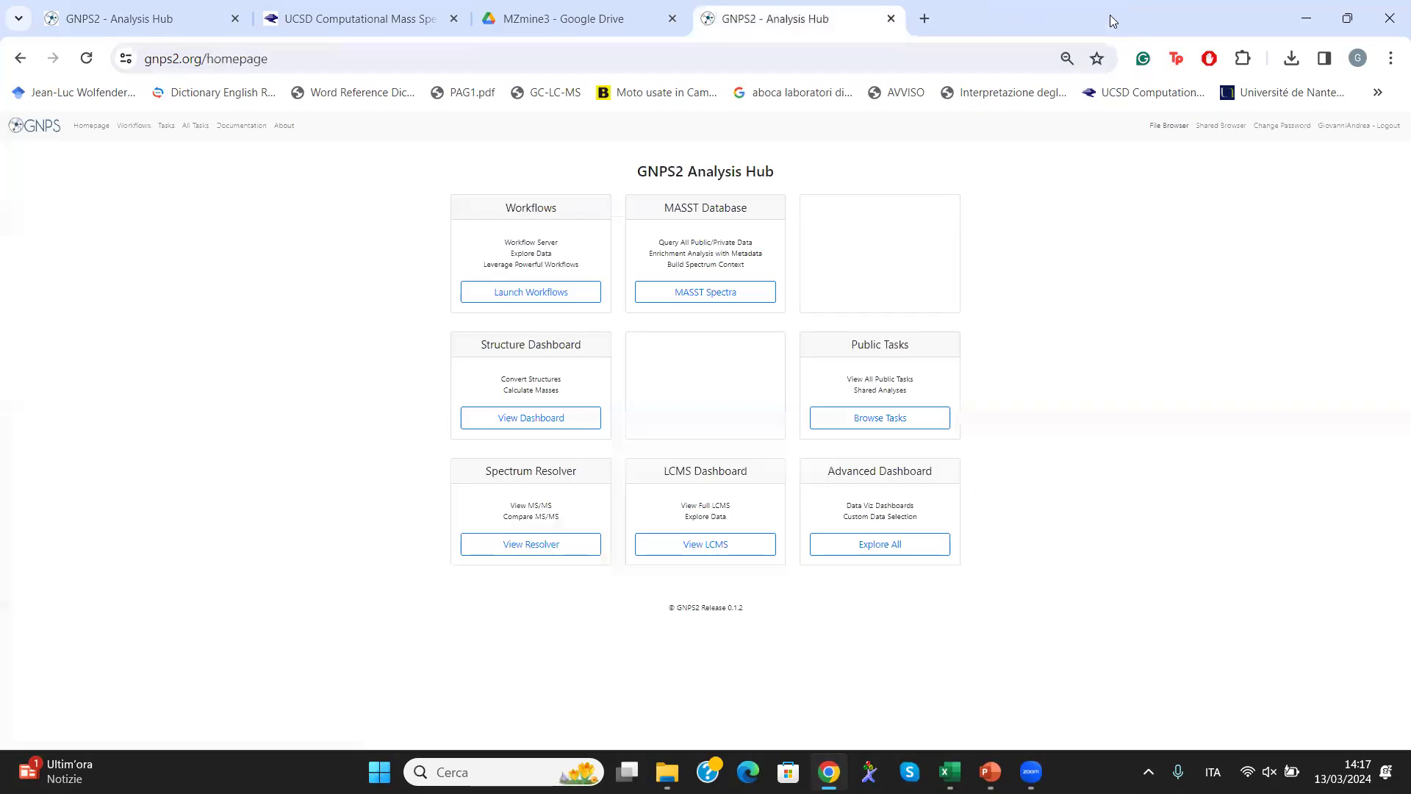
Step: Open the GNPS2 file browser at the account's uploads directory and enlarge the page for readability
left_click(1170, 126)
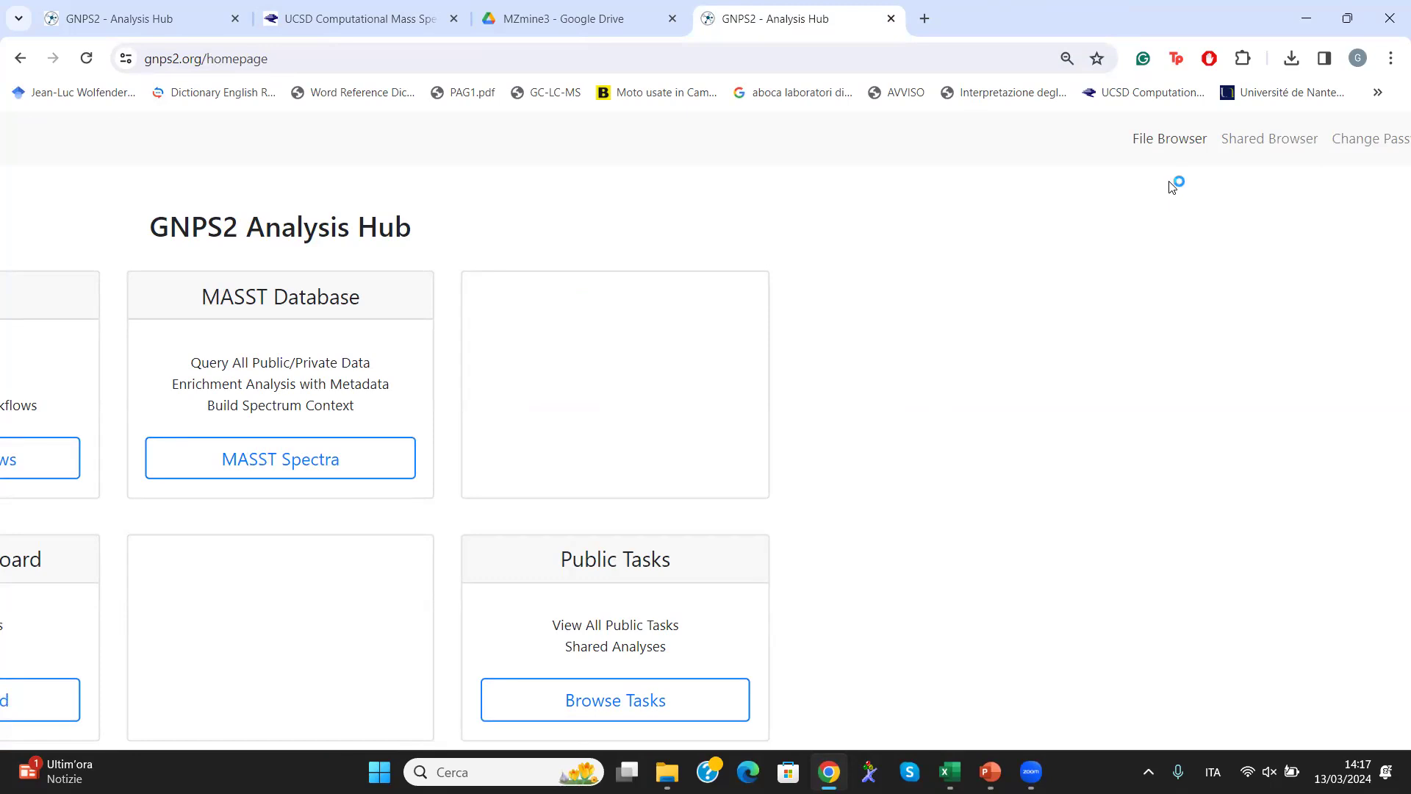
left_click(1187, 147)
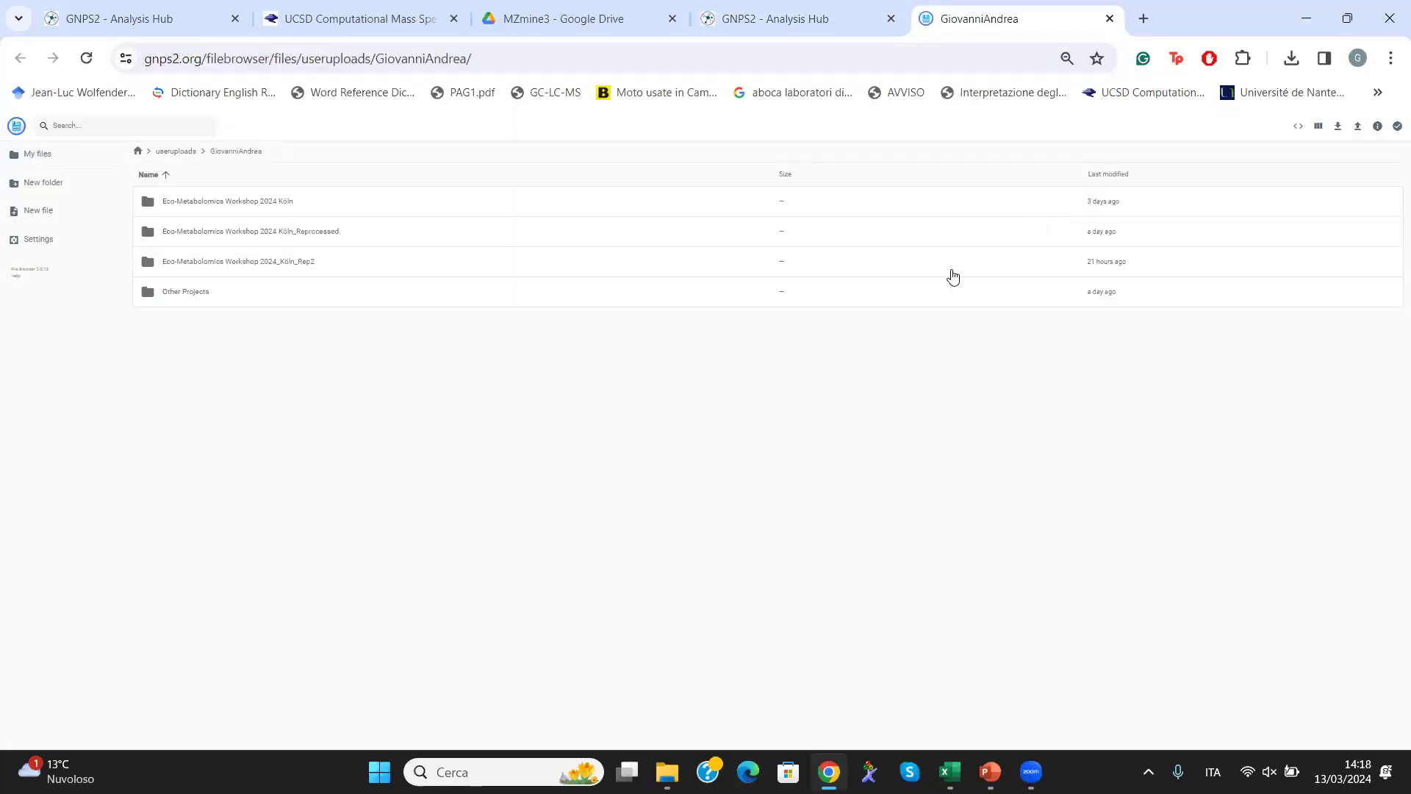
scroll(953, 276, "up", 2)
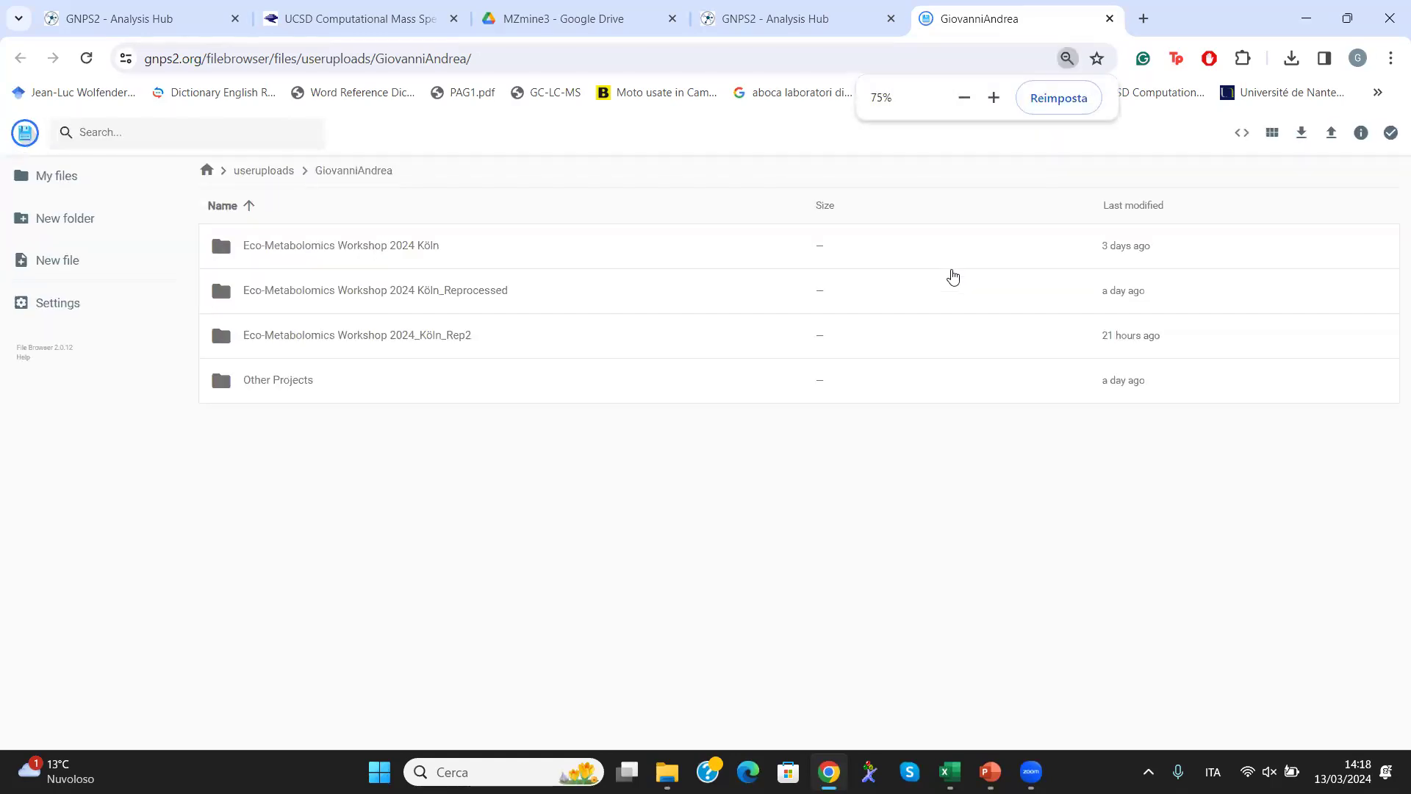
scroll(953, 276, "up", 1)
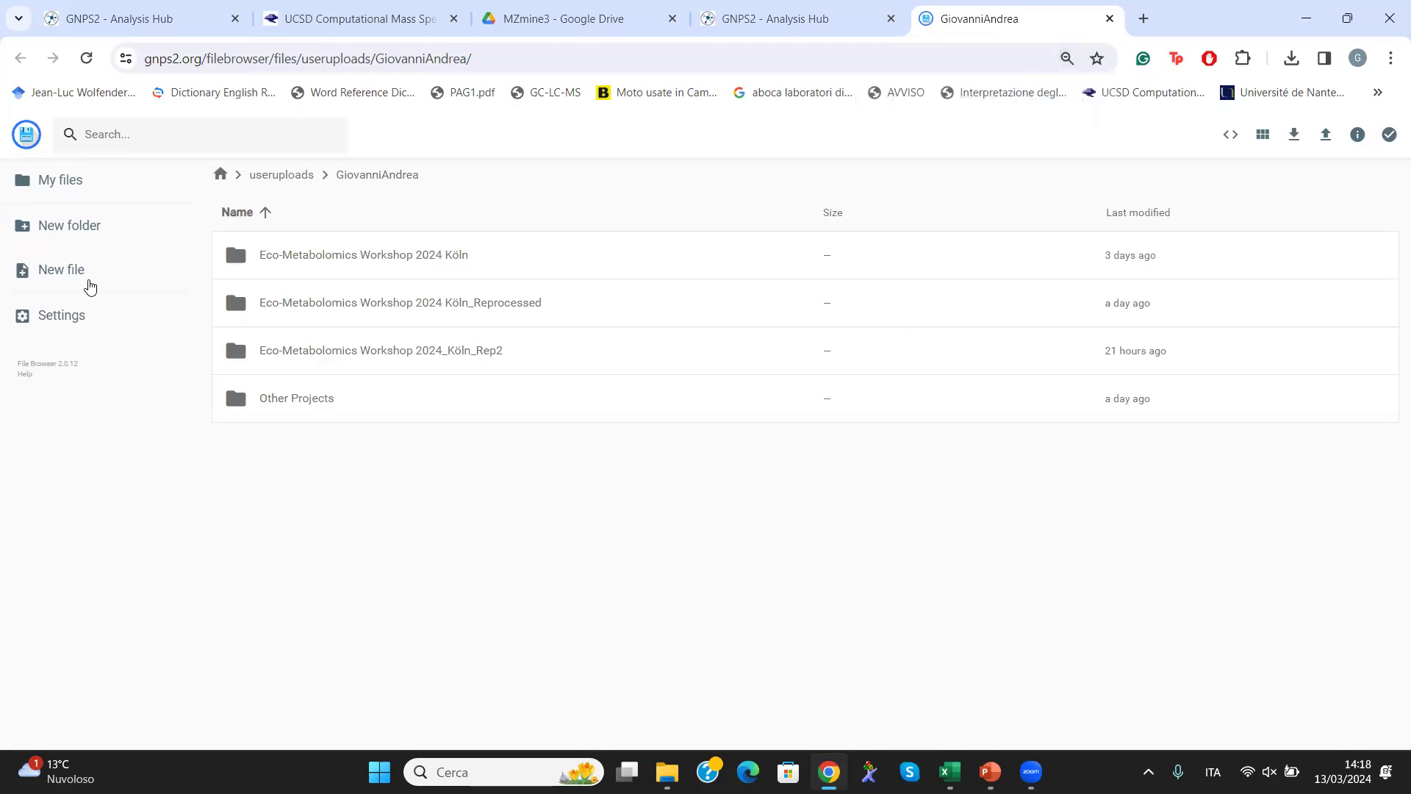
Step: Create a directory named "new folder" in the account's uploads directory
left_click(92, 284)
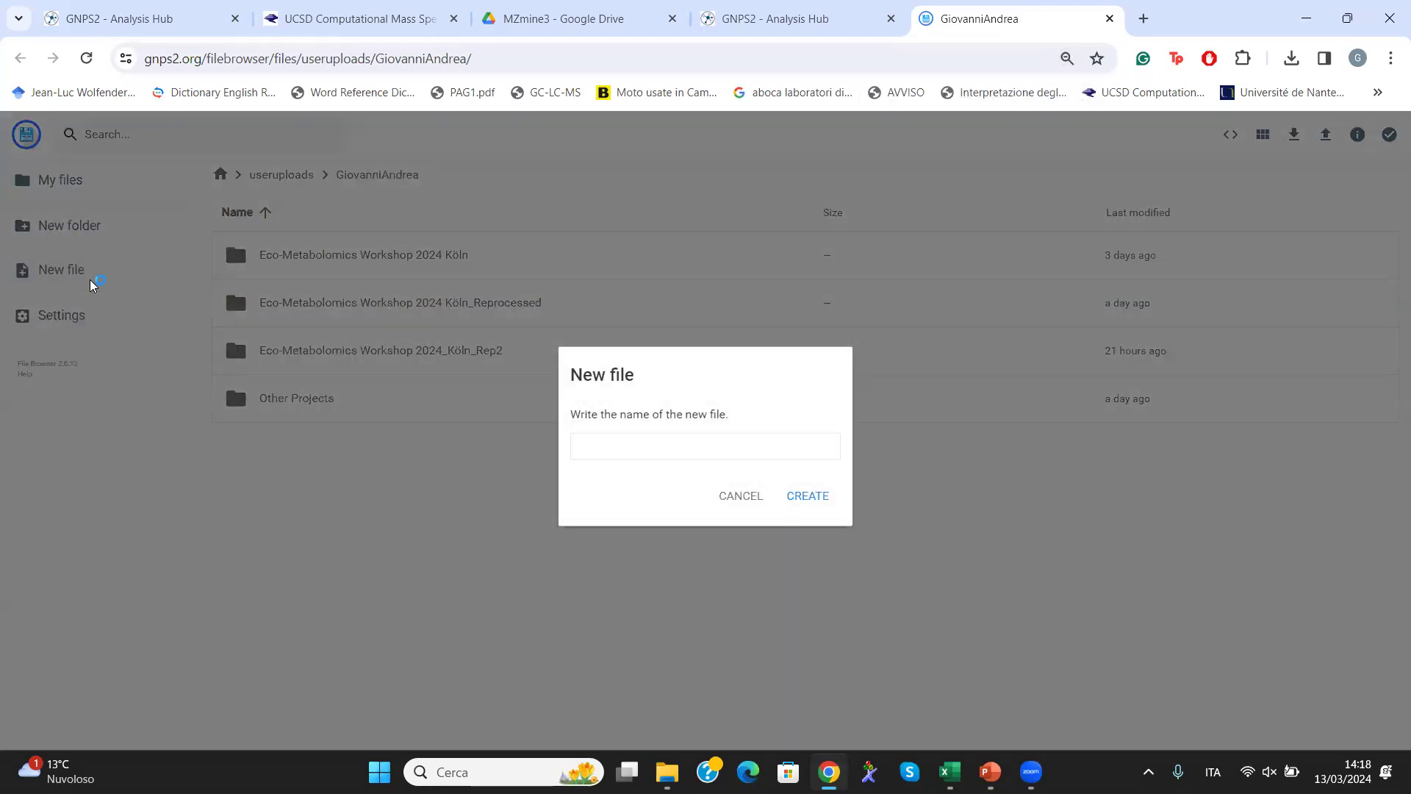
left_click(748, 512)
left_click(89, 239)
type("n")
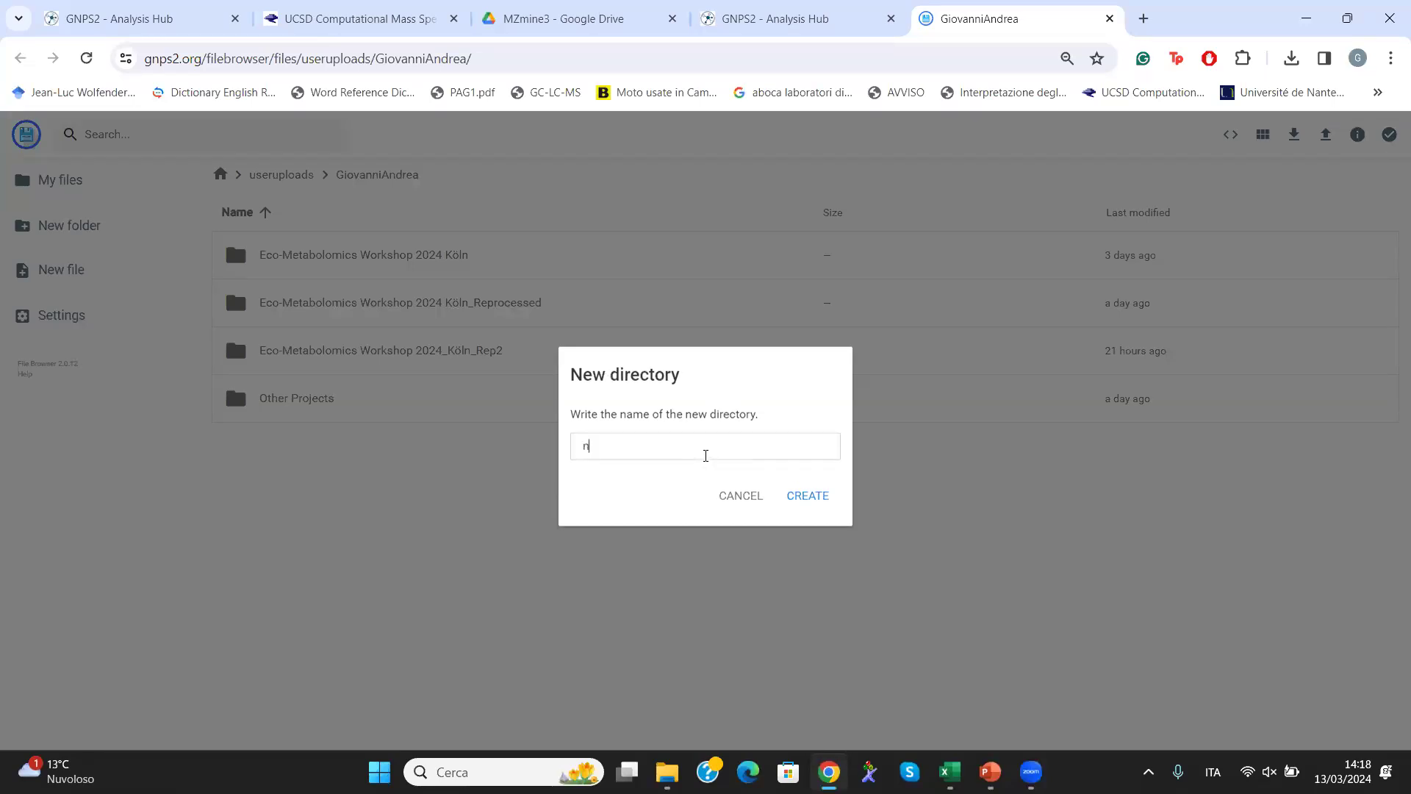
type("ew folder")
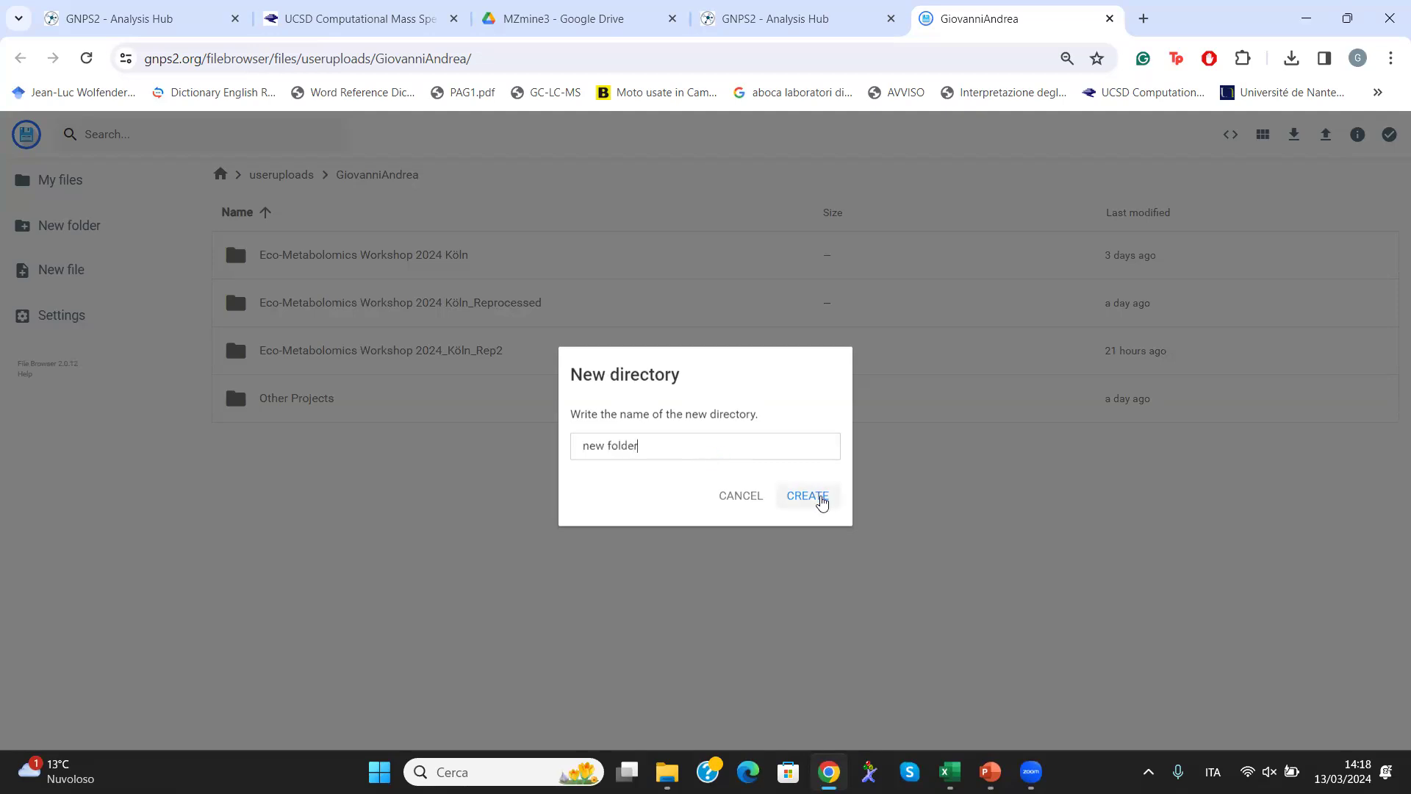
left_click(821, 497)
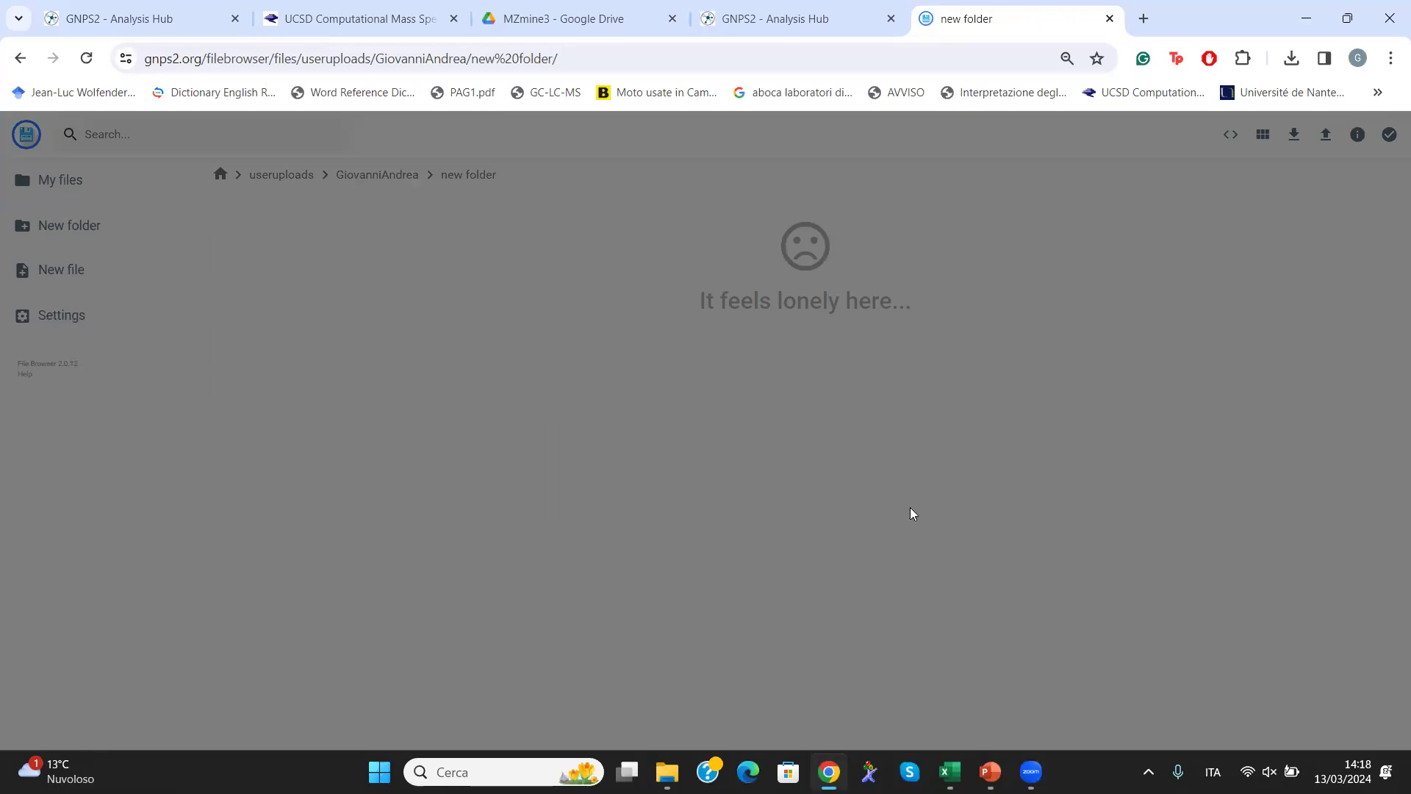
Step: Open the local MS data subfolder Mzmine_Reults_2018_Rep2 in File Explorer, arranged so the GNPS2 folder page stays visible beside it
left_click(1348, 19)
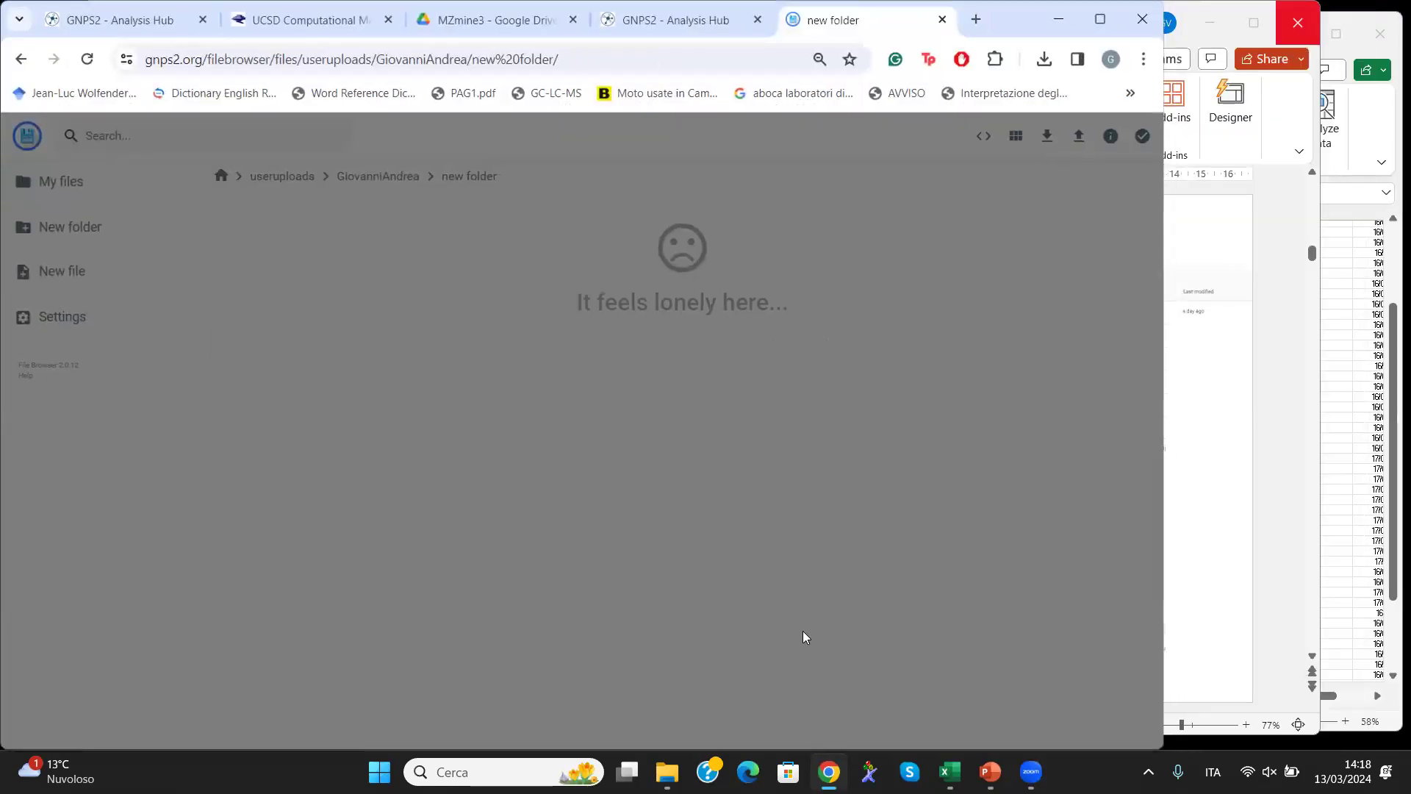
left_click(666, 772)
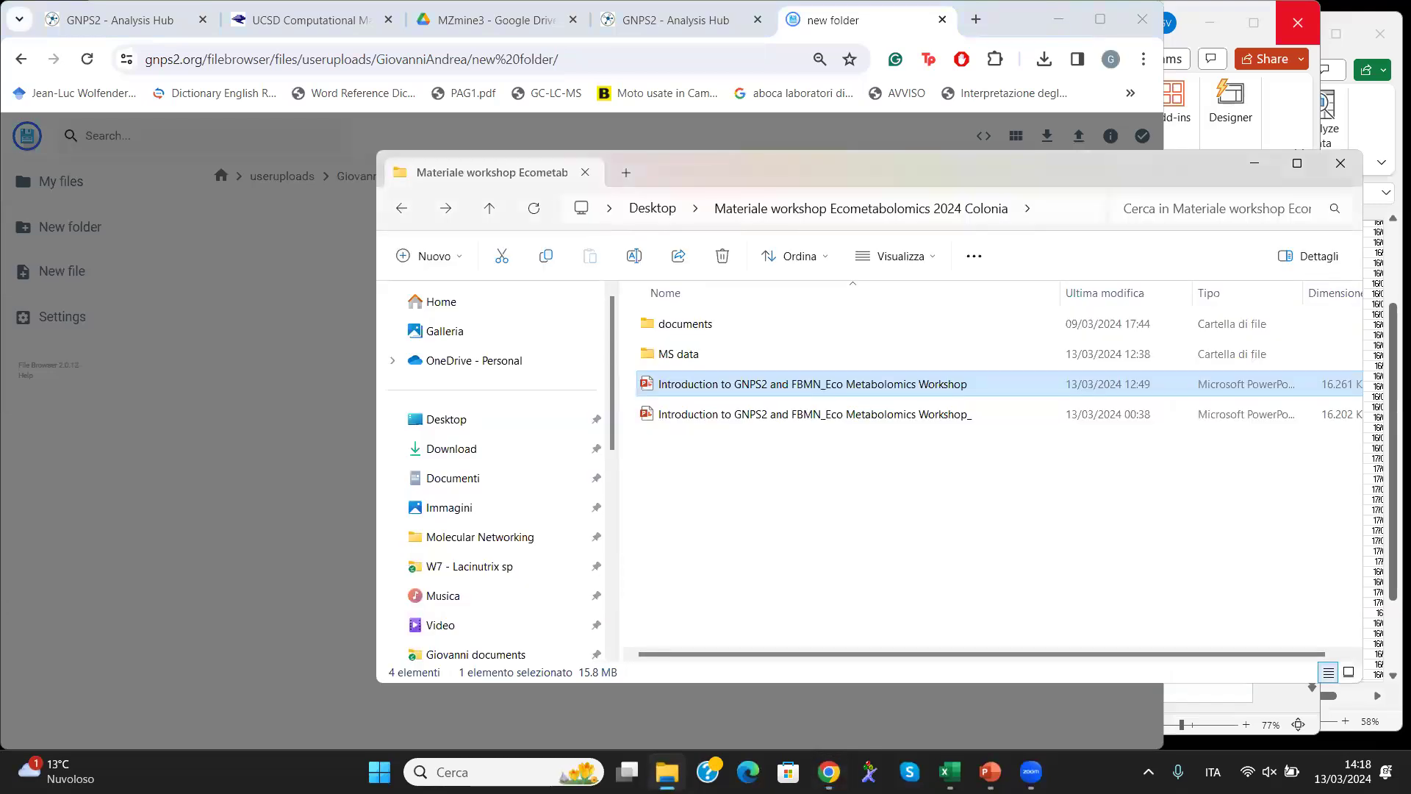
double_click(749, 358)
double_click(801, 412)
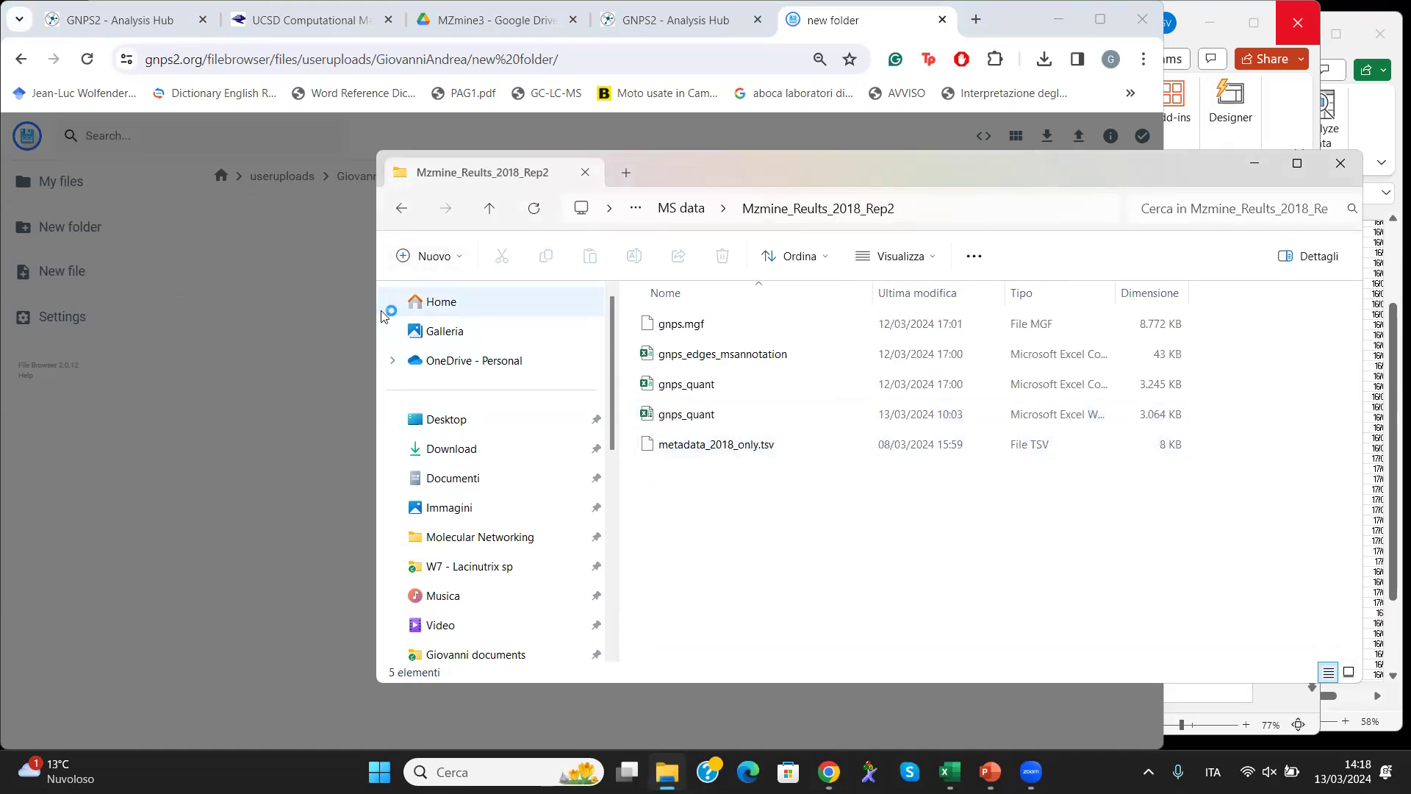
left_click_drag(375, 312, 591, 312)
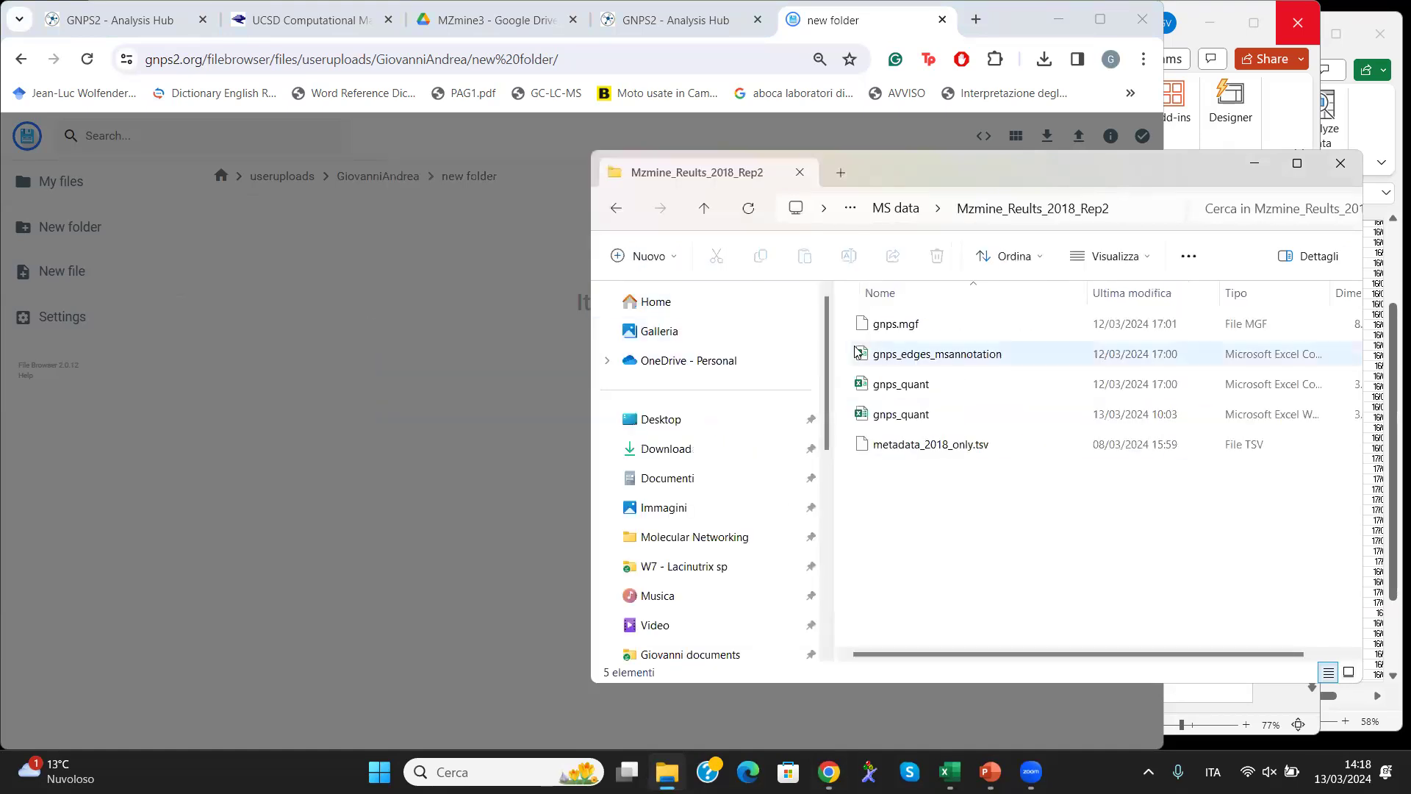
Step: Upload gnps.mgf, gnps_edges_msannotation.csv, gnps_quant.csv and metadata_2018_only.tsv from the local results folder to the GNPS2 folder "new folder", and maximize the browser window
left_click(893, 325)
left_click(915, 357, "ctrl")
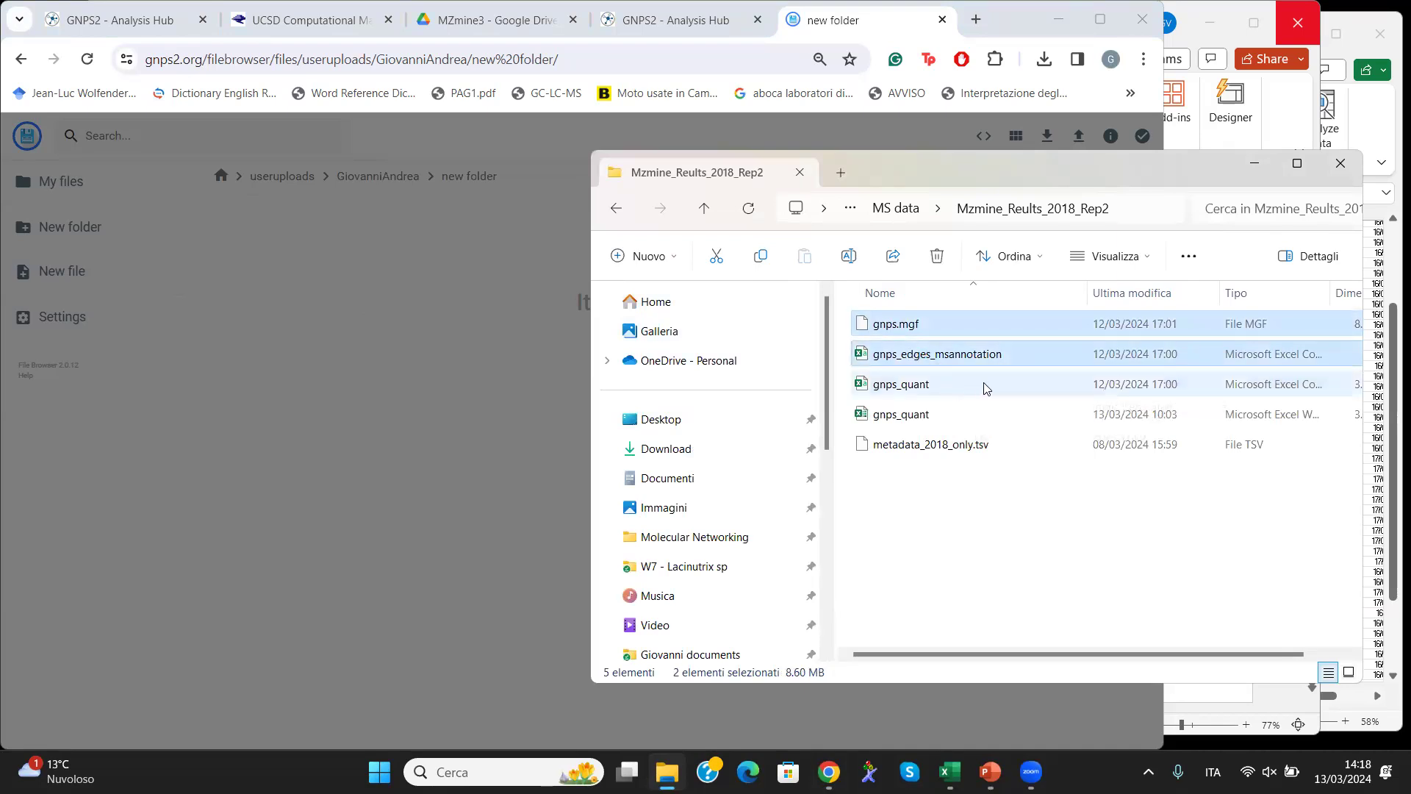
left_click(985, 383, "ctrl")
left_click(952, 448, "ctrl")
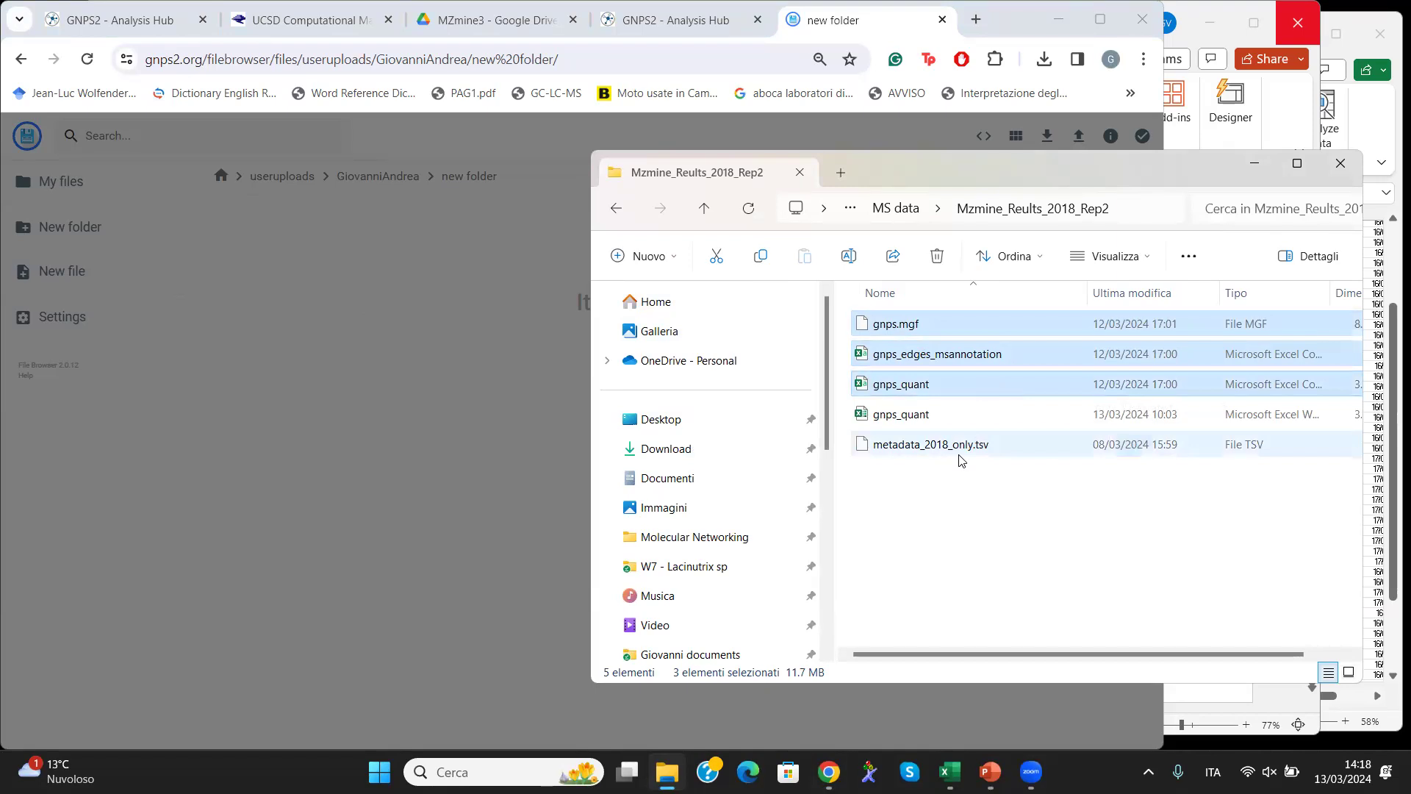
left_click_drag(932, 333, 437, 312)
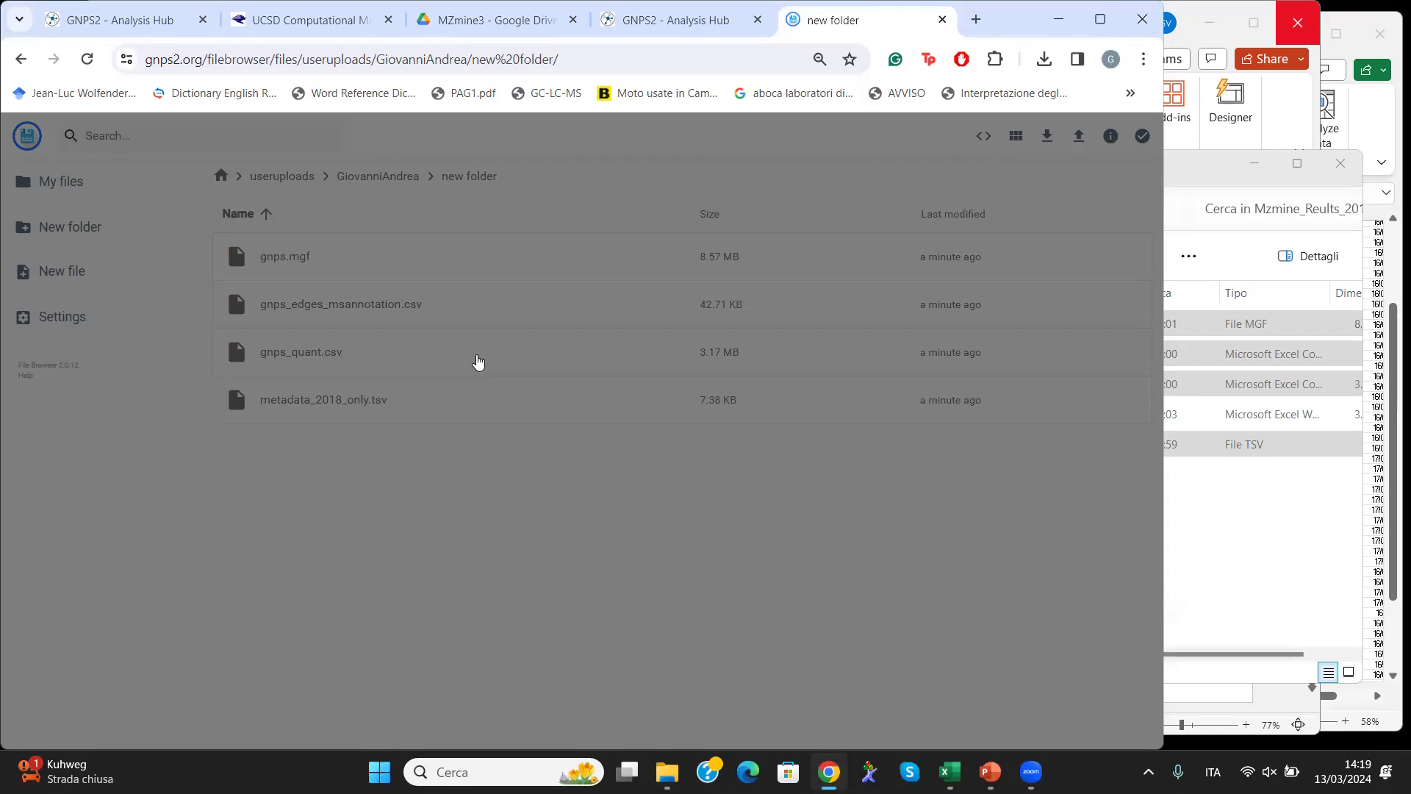
left_click(1100, 19)
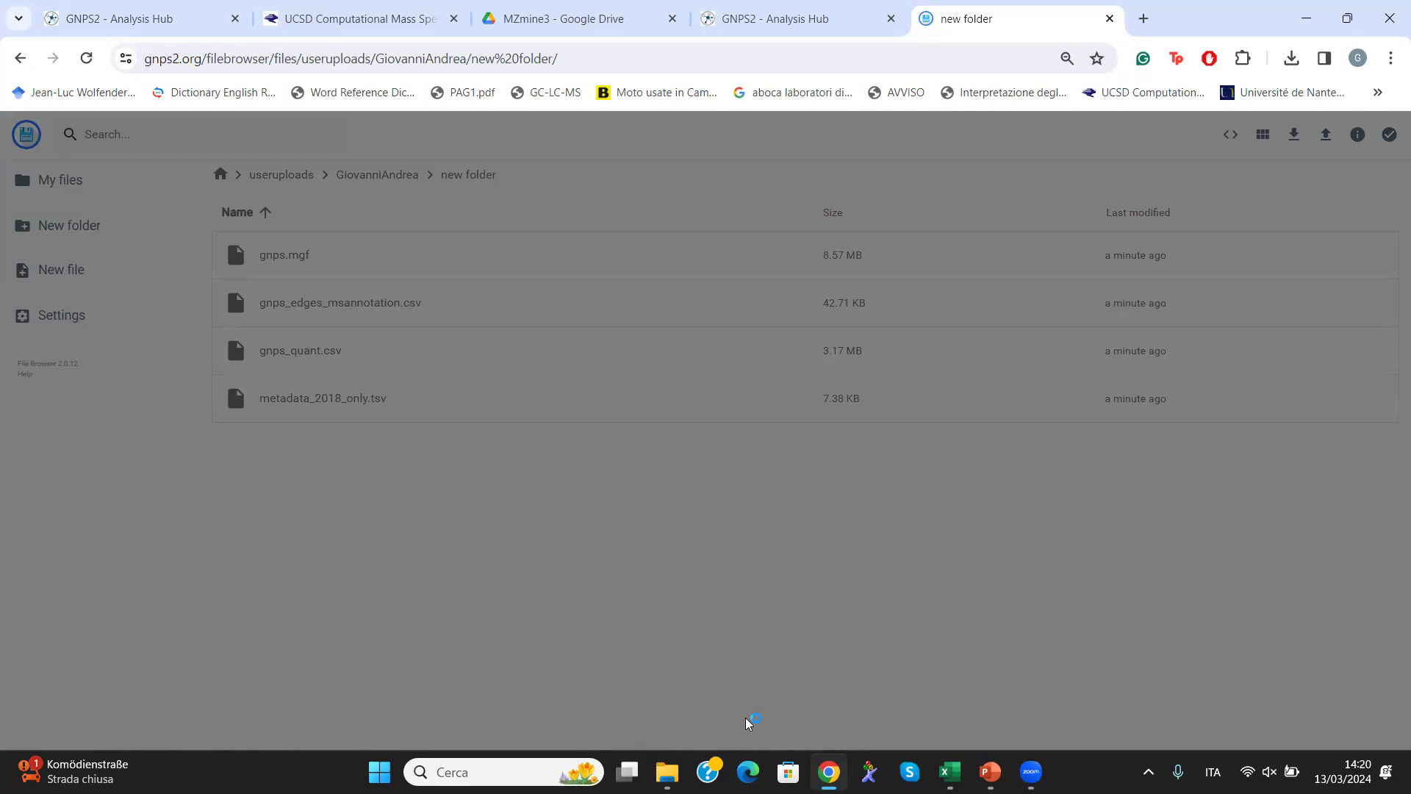
mouse_move(667, 772)
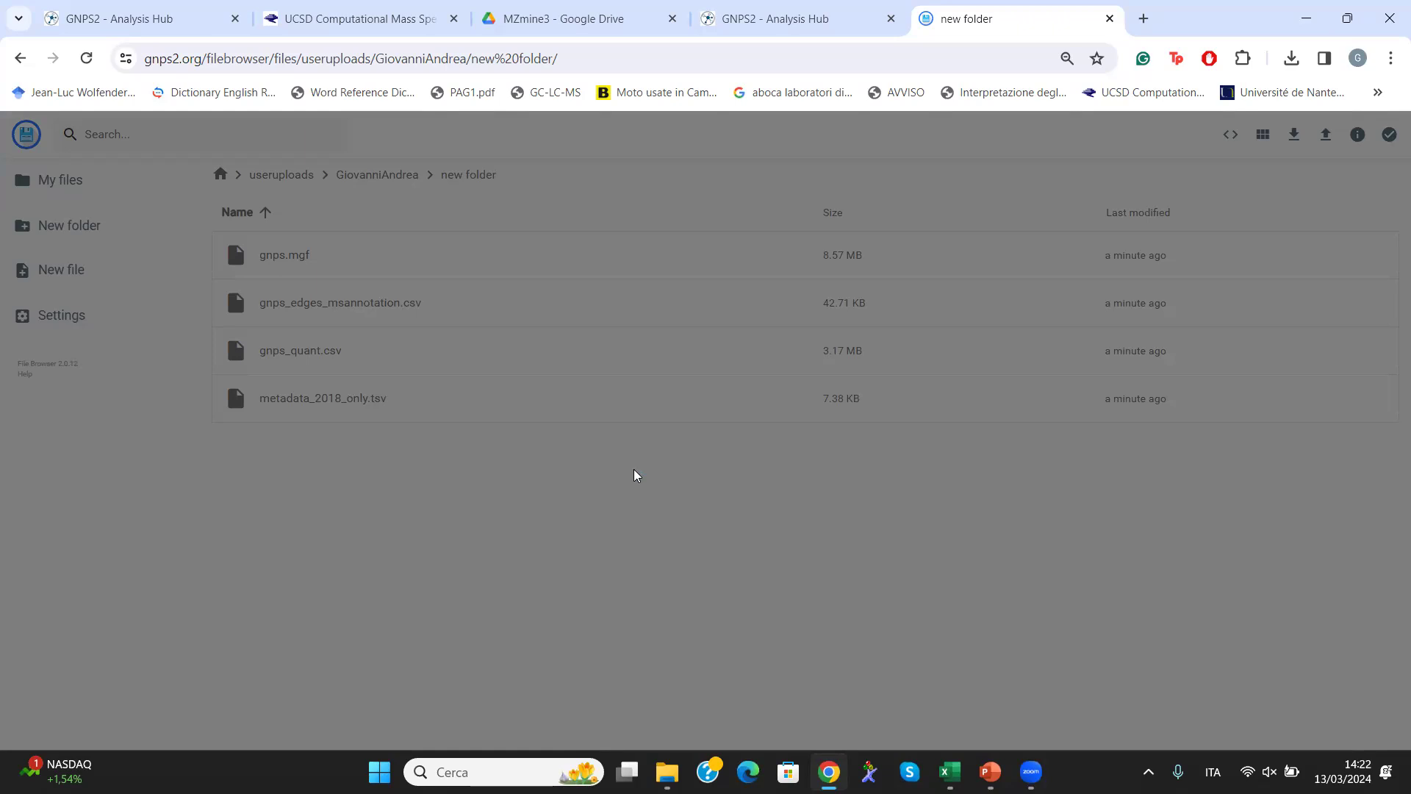
Step: Return to the GNPS2 Analysis Hub homepage, reduce the page zoom and open the list of launchable workflows
left_click(798, 14)
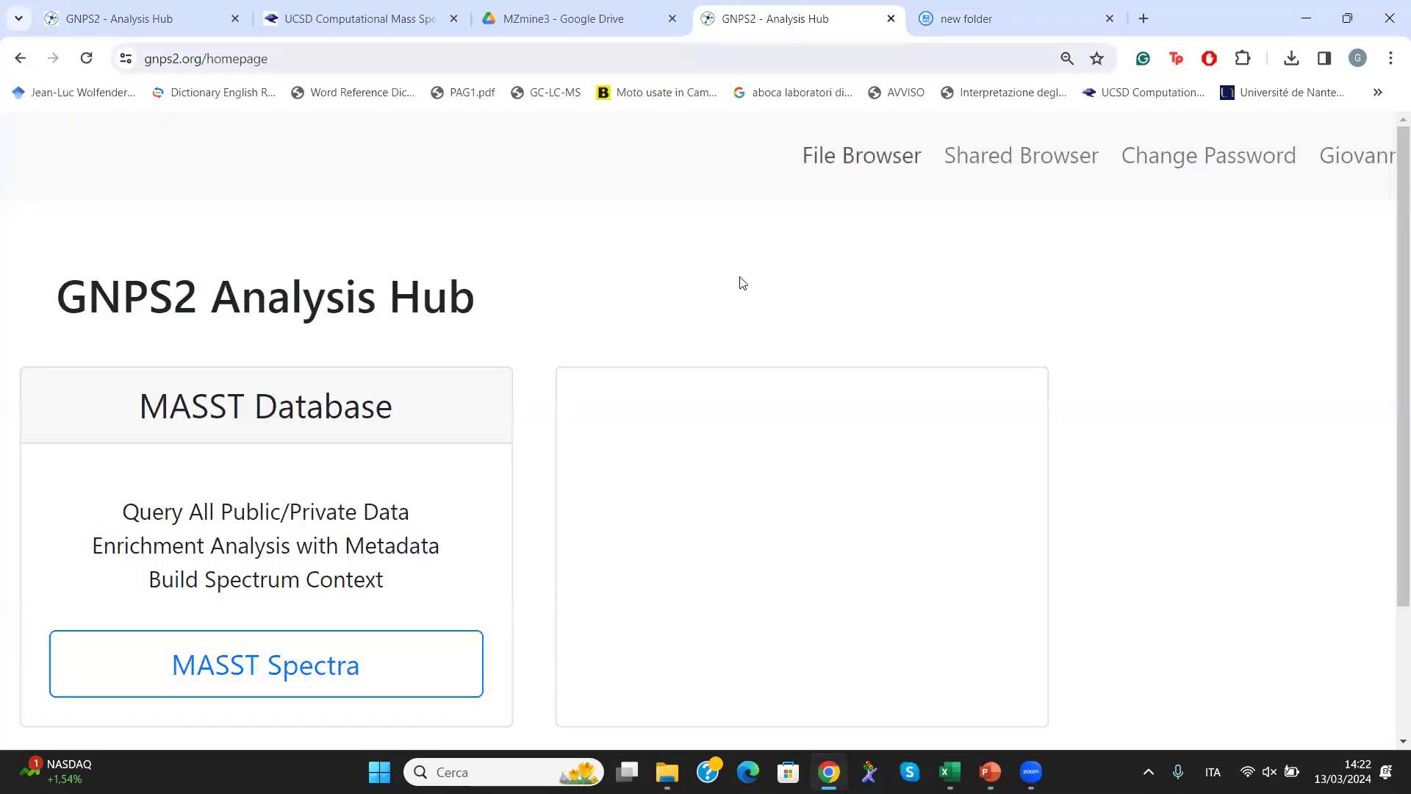
key("ctrl+minus")
key("ctrl+minus")
key("ctrl+minus")
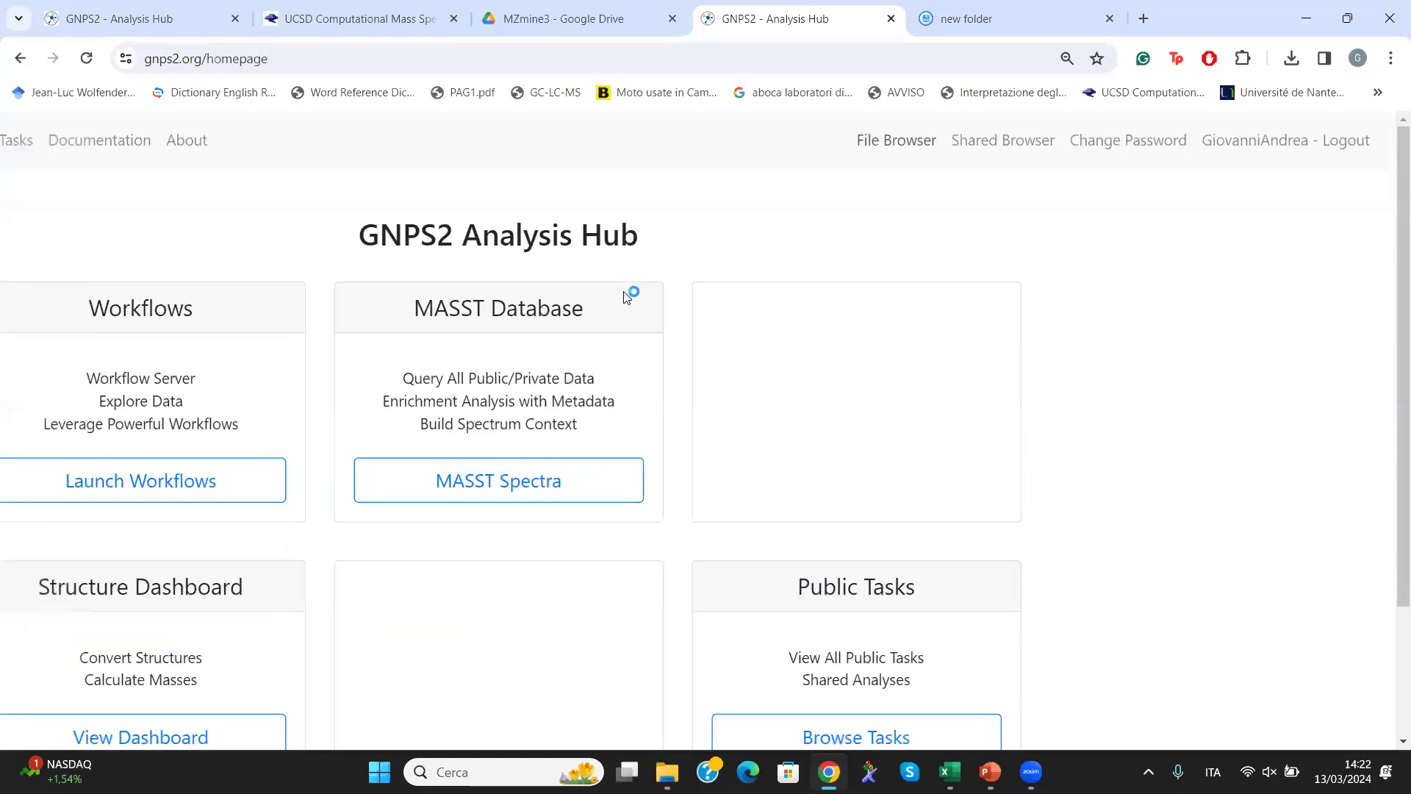
scroll(656, 192, "down", 3)
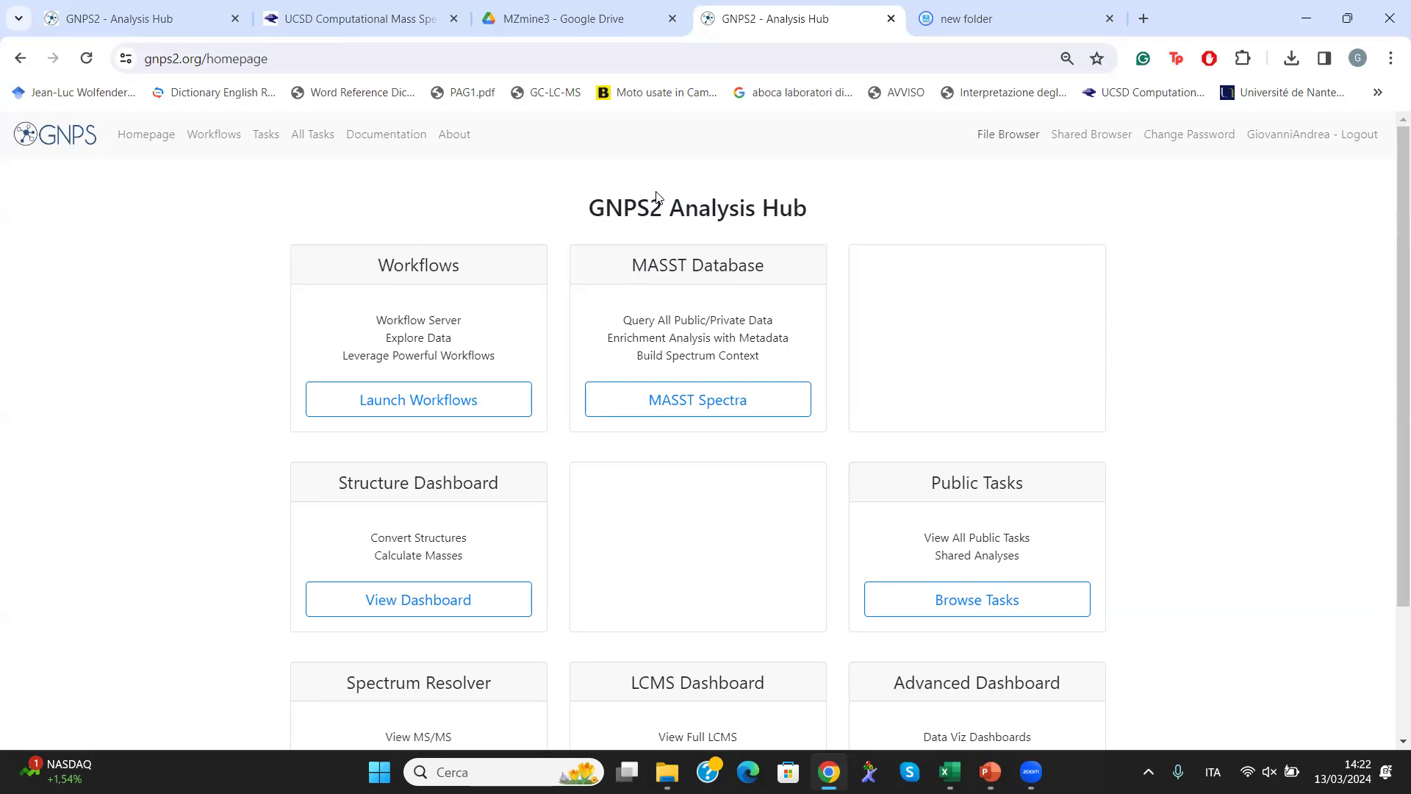
left_click(453, 404)
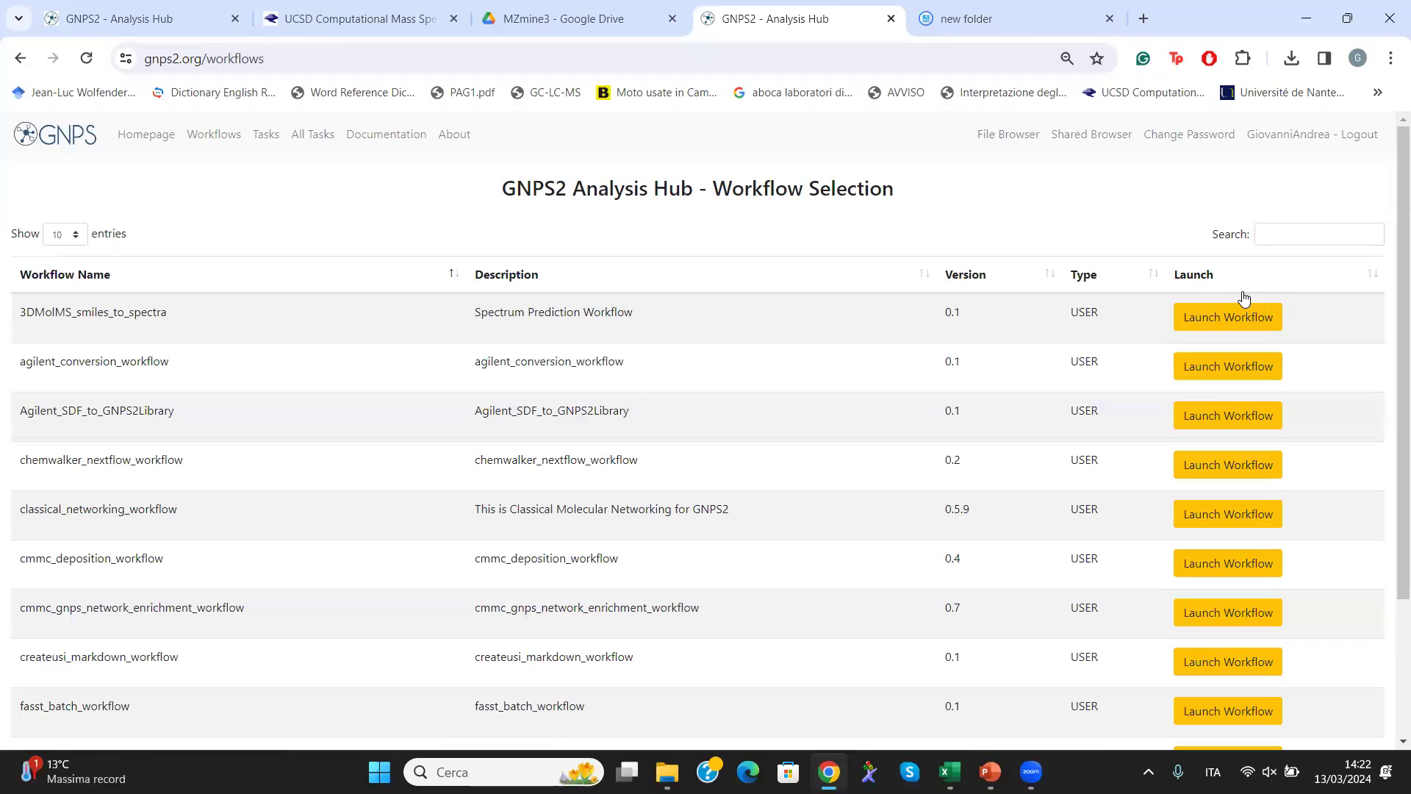
Step: Filter the workflow list by "fe" and launch feature_based_molecular_networking_workflow
scroll(1030, 561, "down", 3)
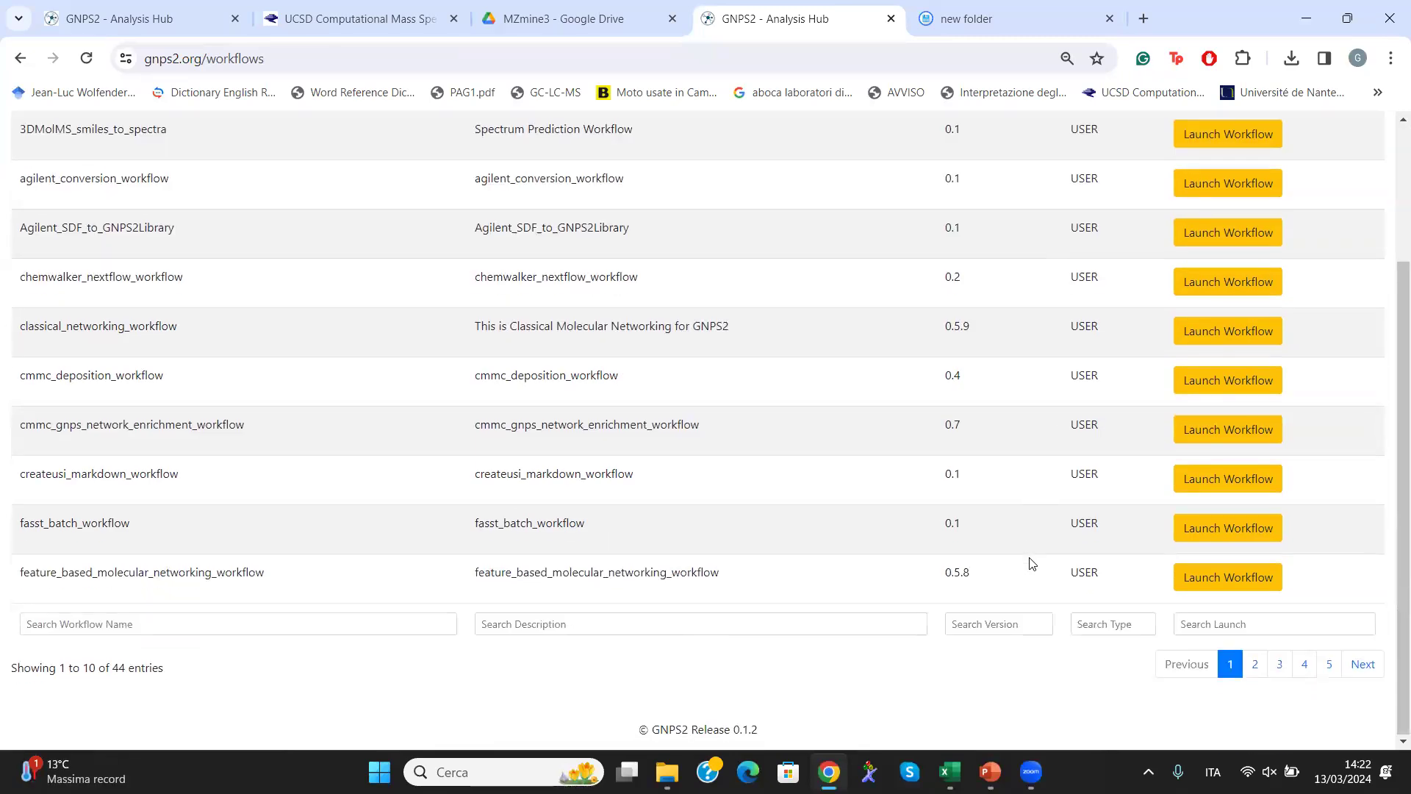
scroll(1029, 561, "up", 3)
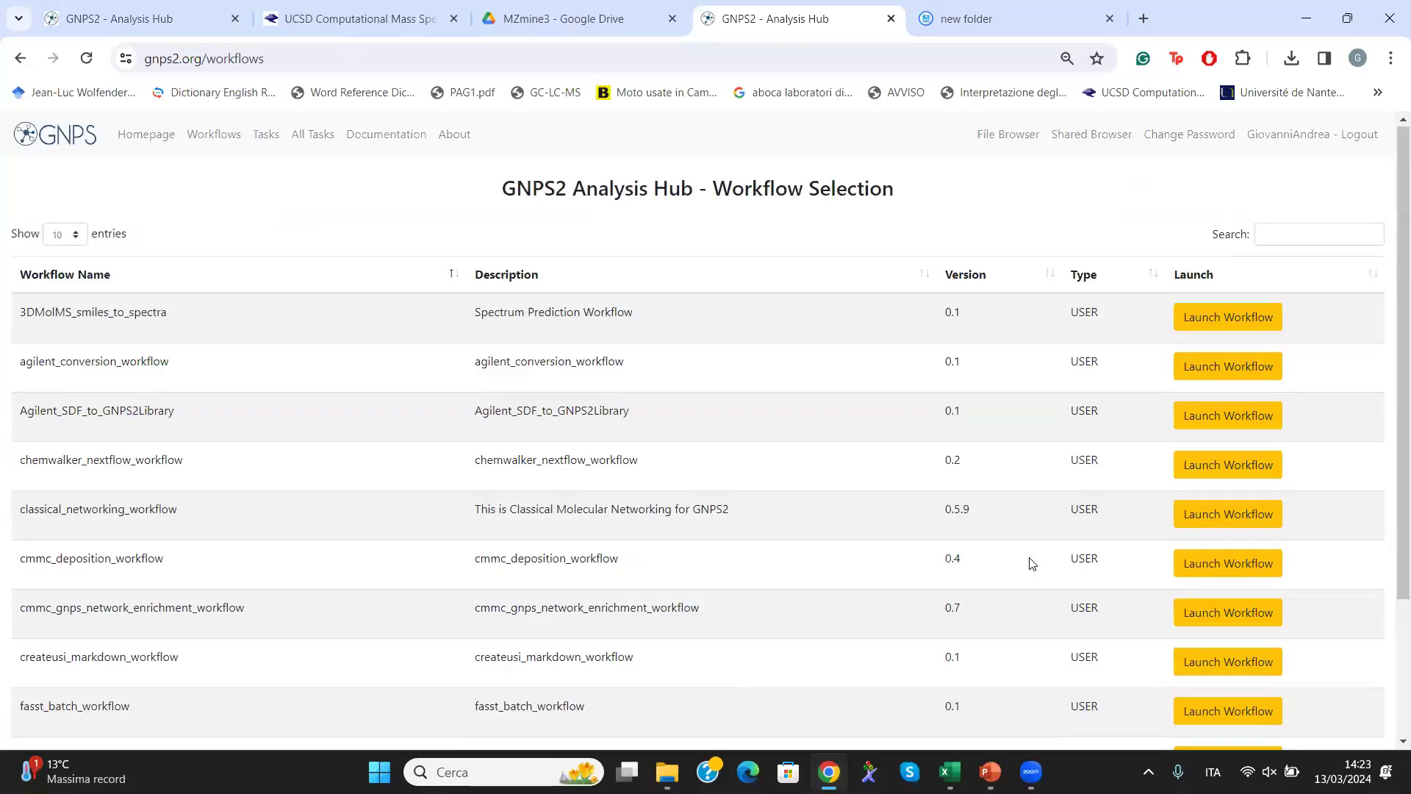
left_click(1301, 231)
type("fe")
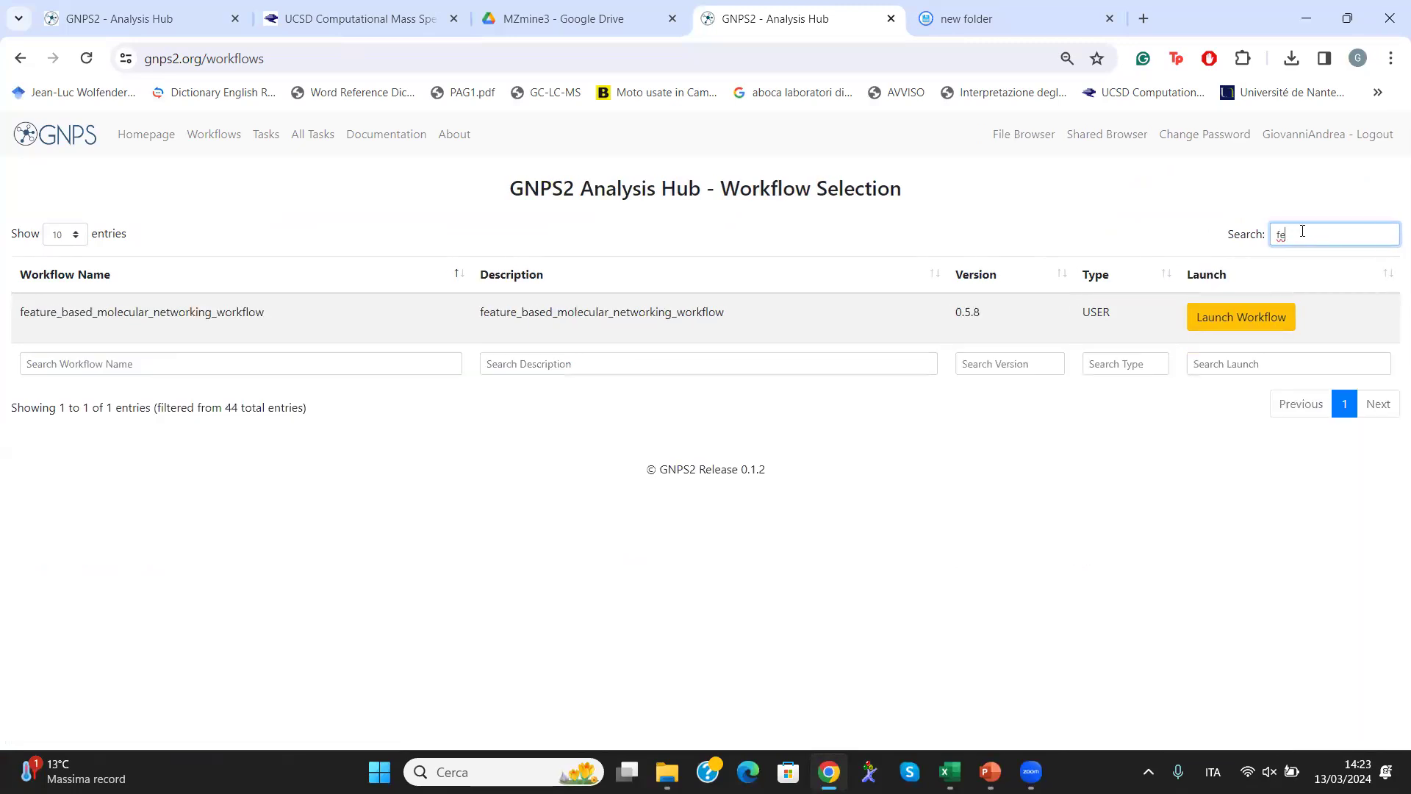
left_click(1239, 323)
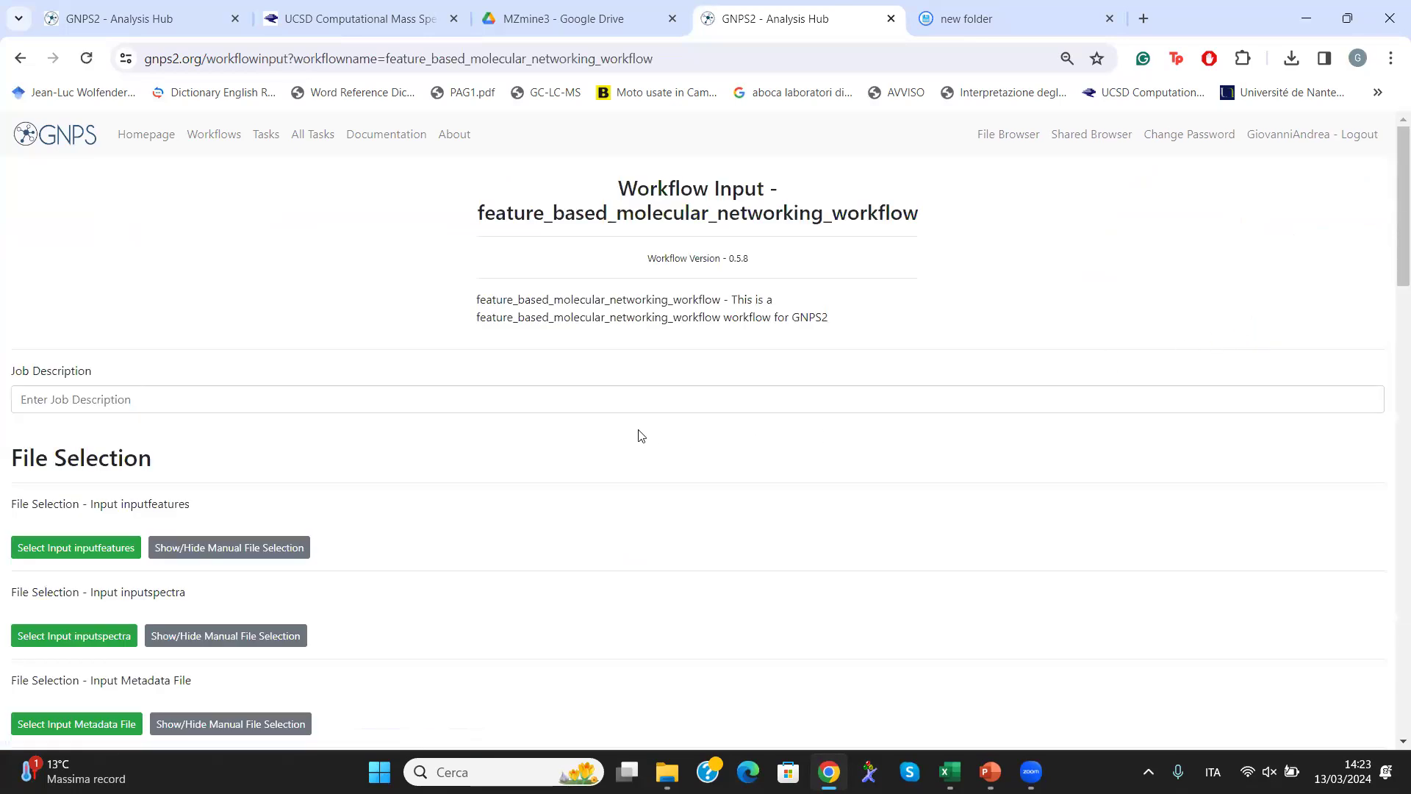
Step: Set the job description to "Eco-Metabolomics Workshop 2024_Reprocessed3", reusing the earlier Reprocessed entry
left_click(510, 408)
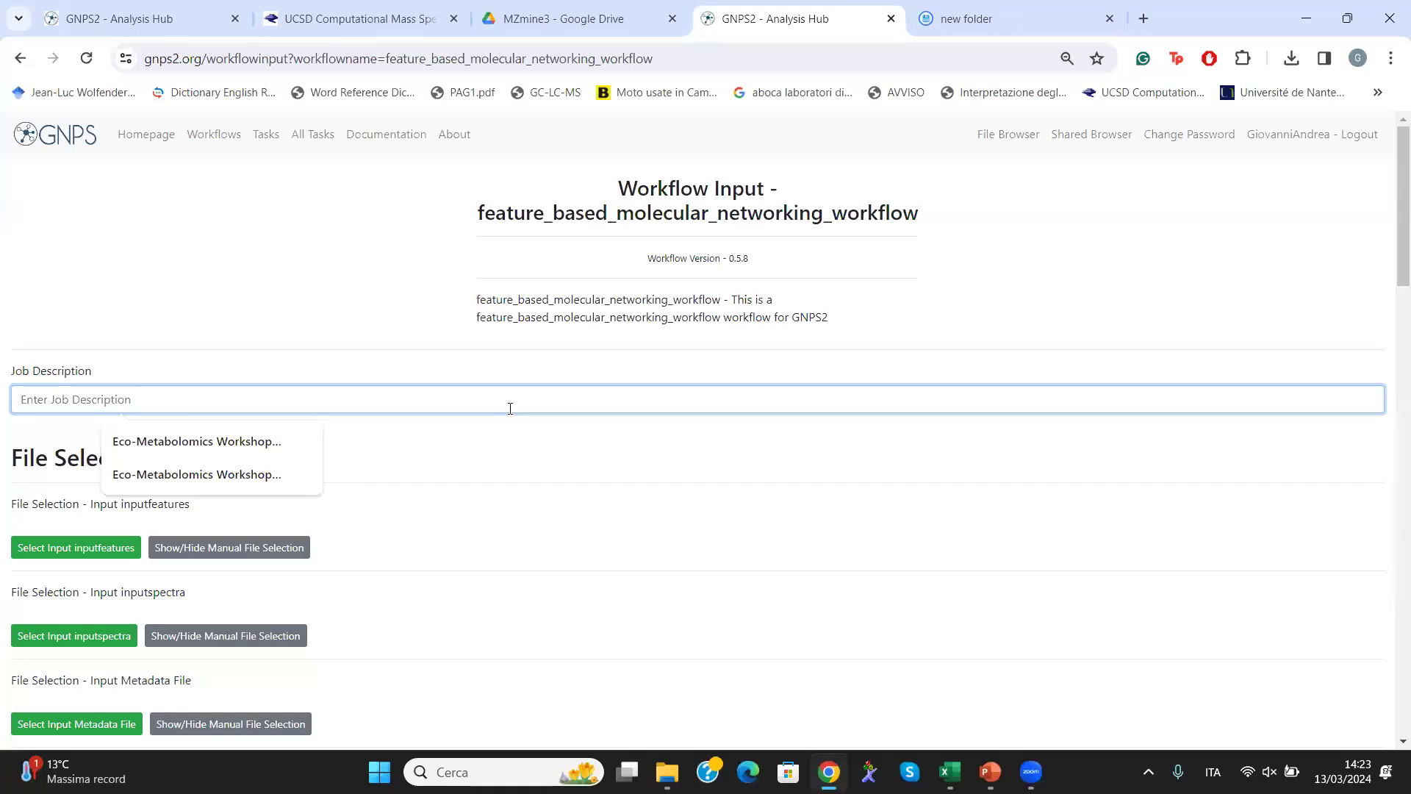
left_click(268, 467)
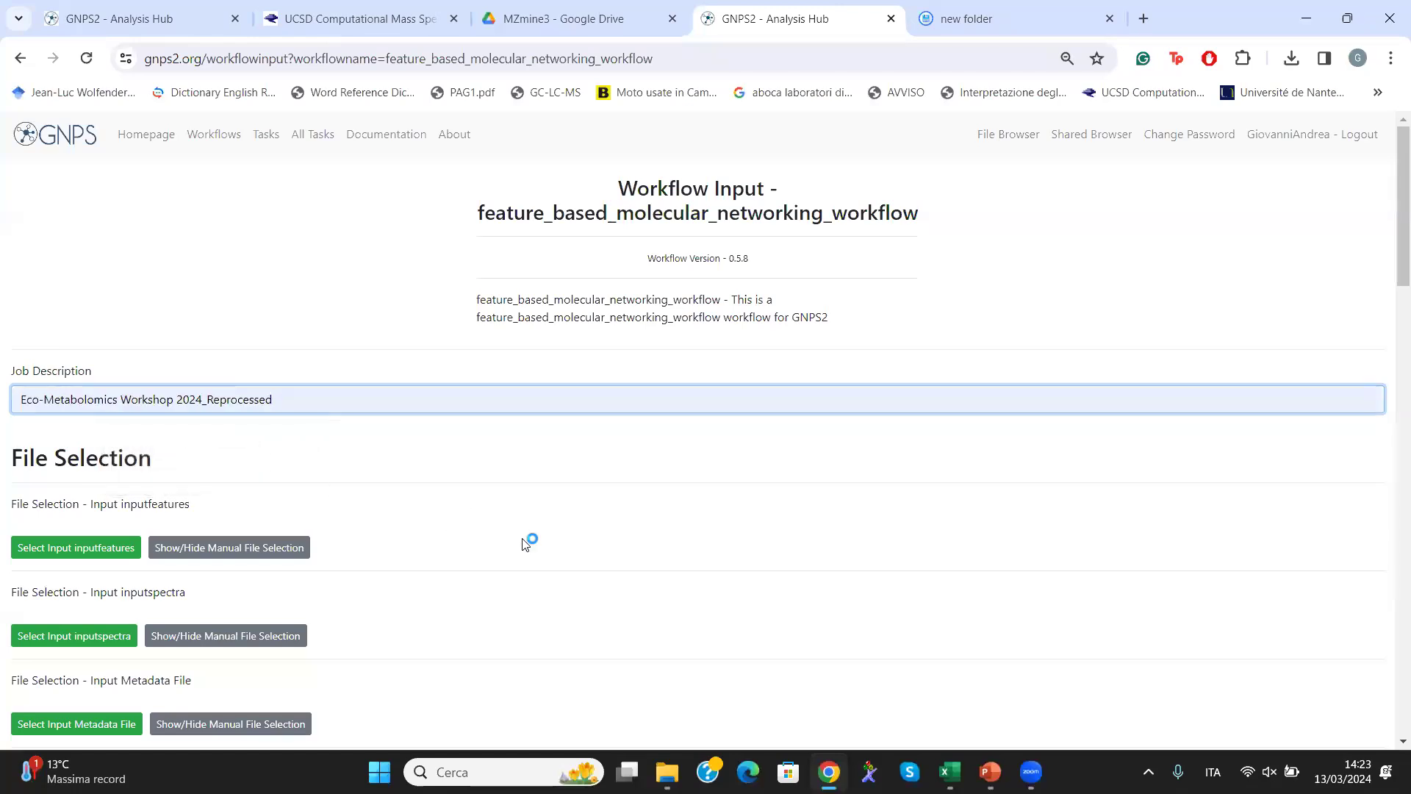
scroll(526, 544, "down", 3)
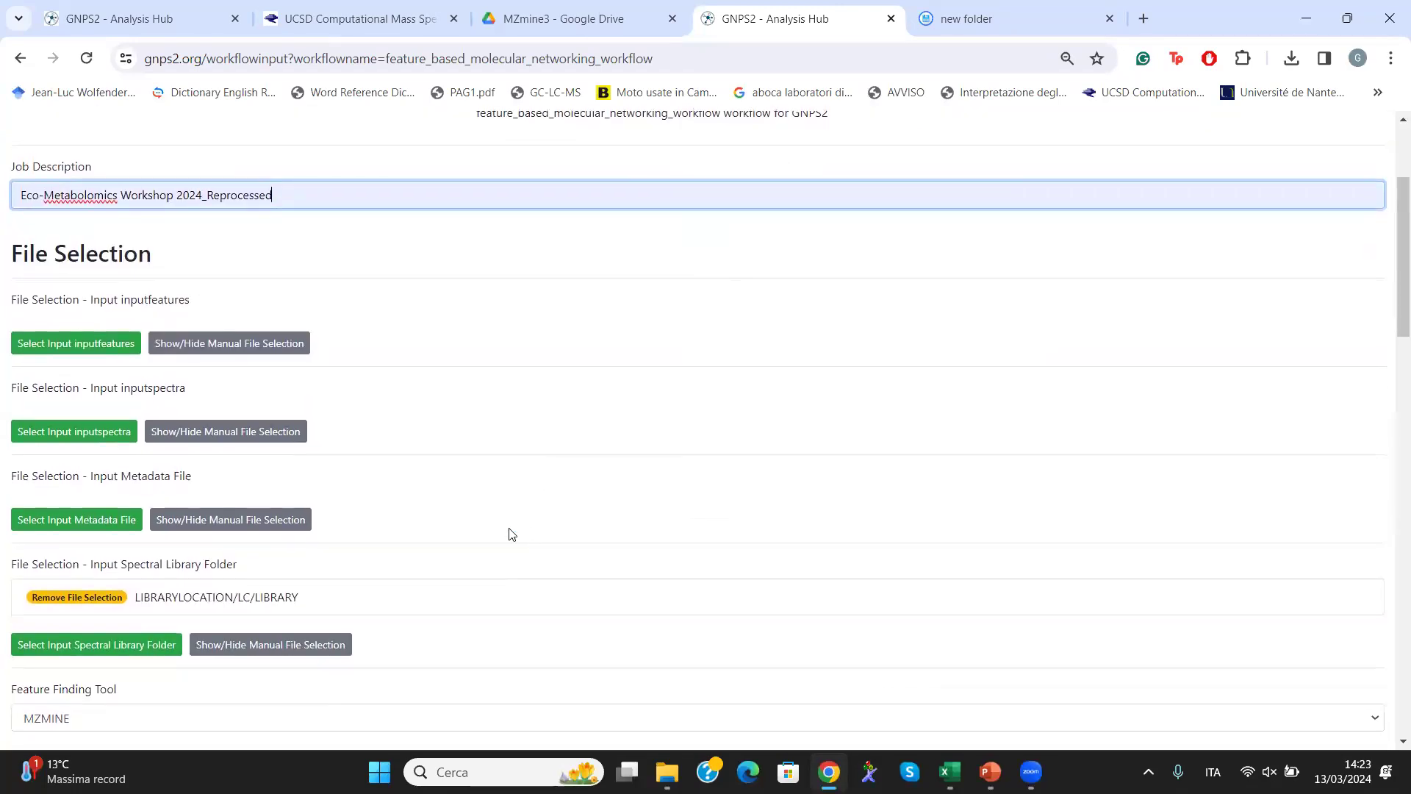
type("3")
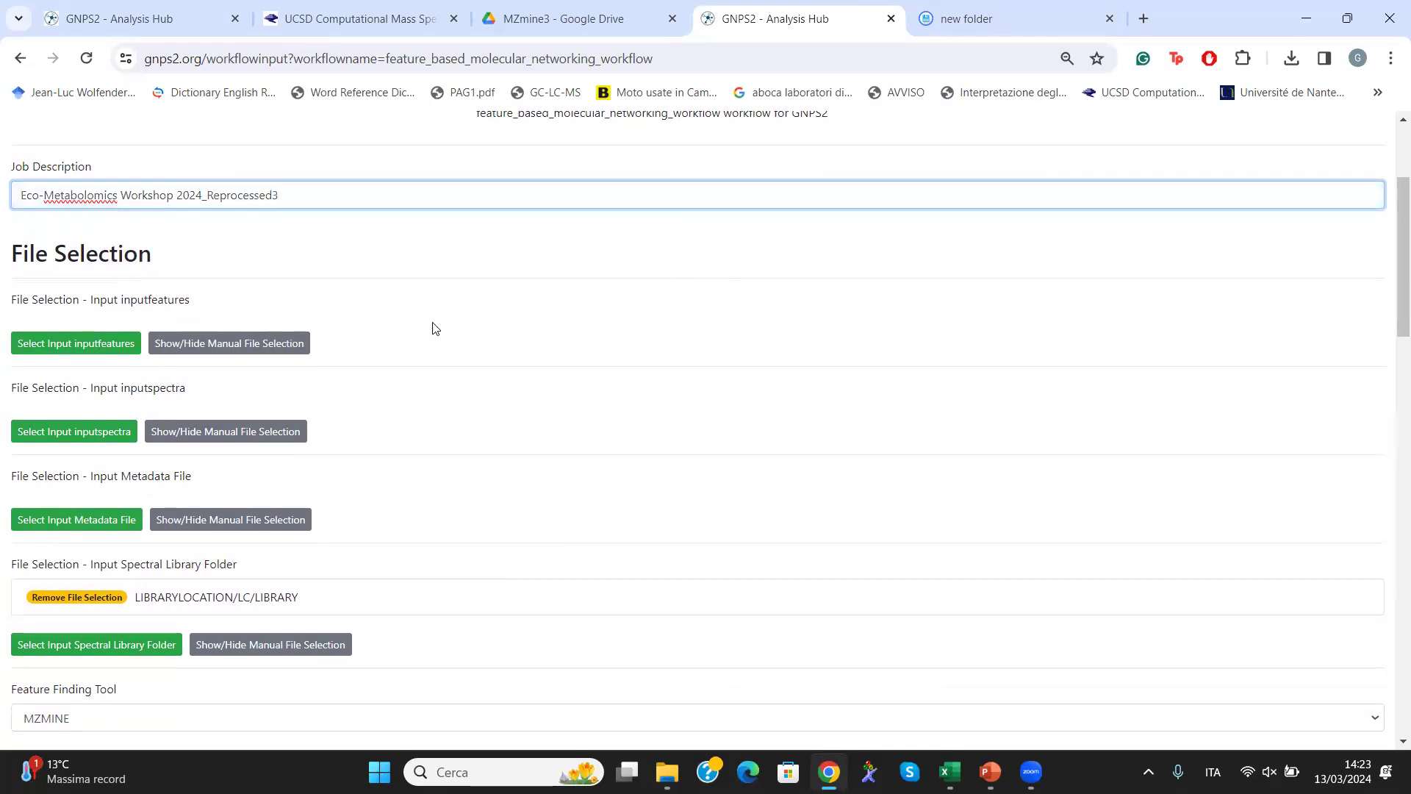
Step: Assign gnps.mgf from the account's Eco-Metabolomics Workshop 2024_Köln_Rep2 folder as the workflow's inputspectra file
left_click(104, 339)
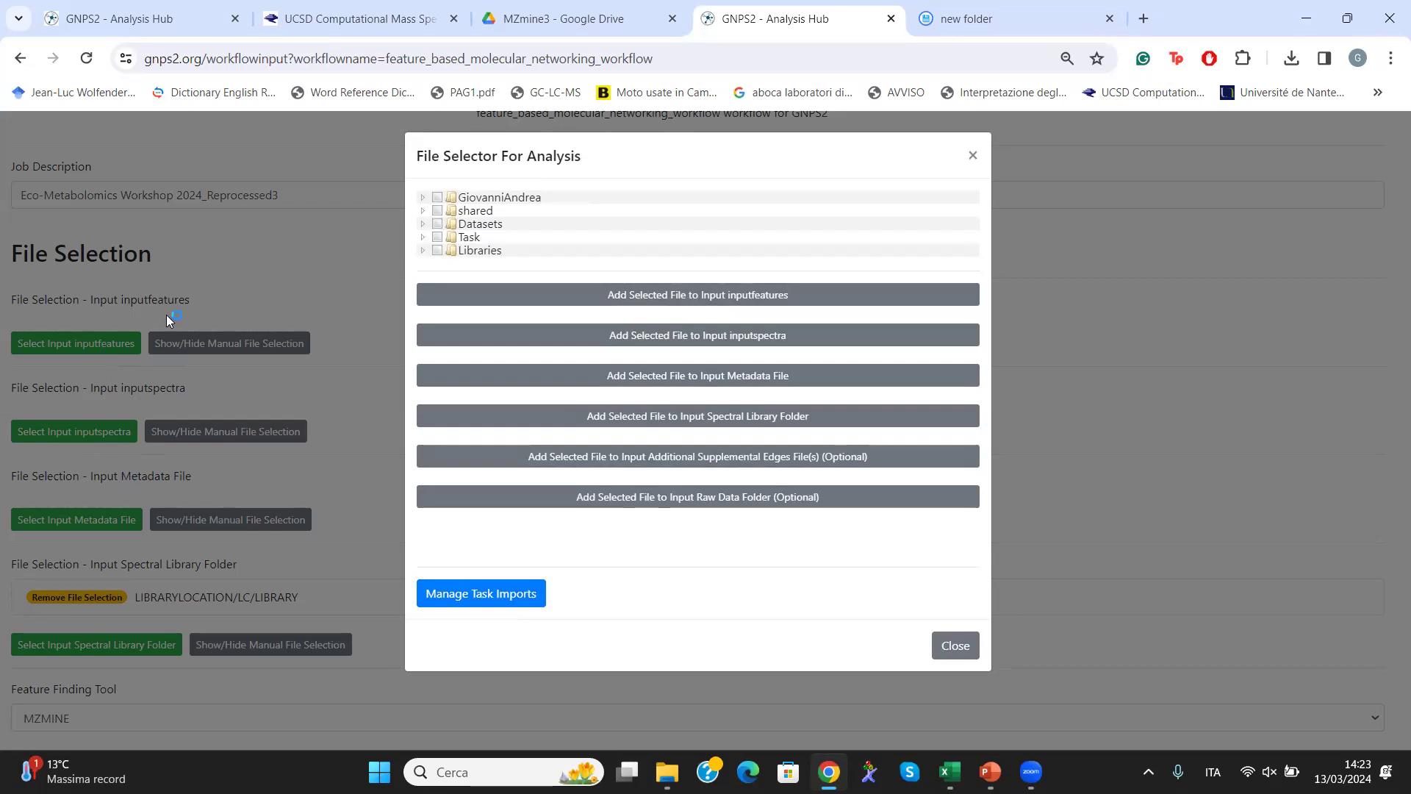
left_click(530, 203)
double_click(530, 200)
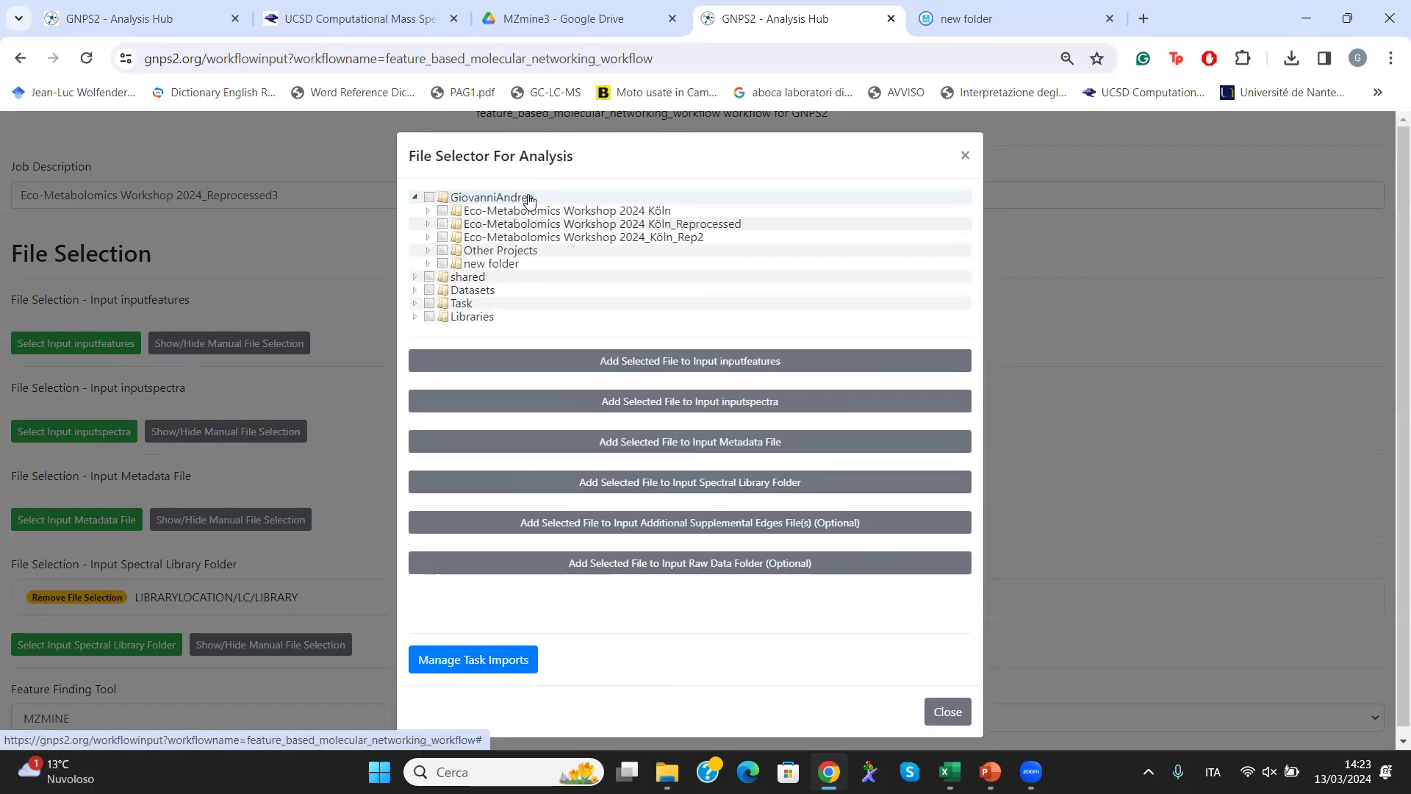
double_click(623, 243)
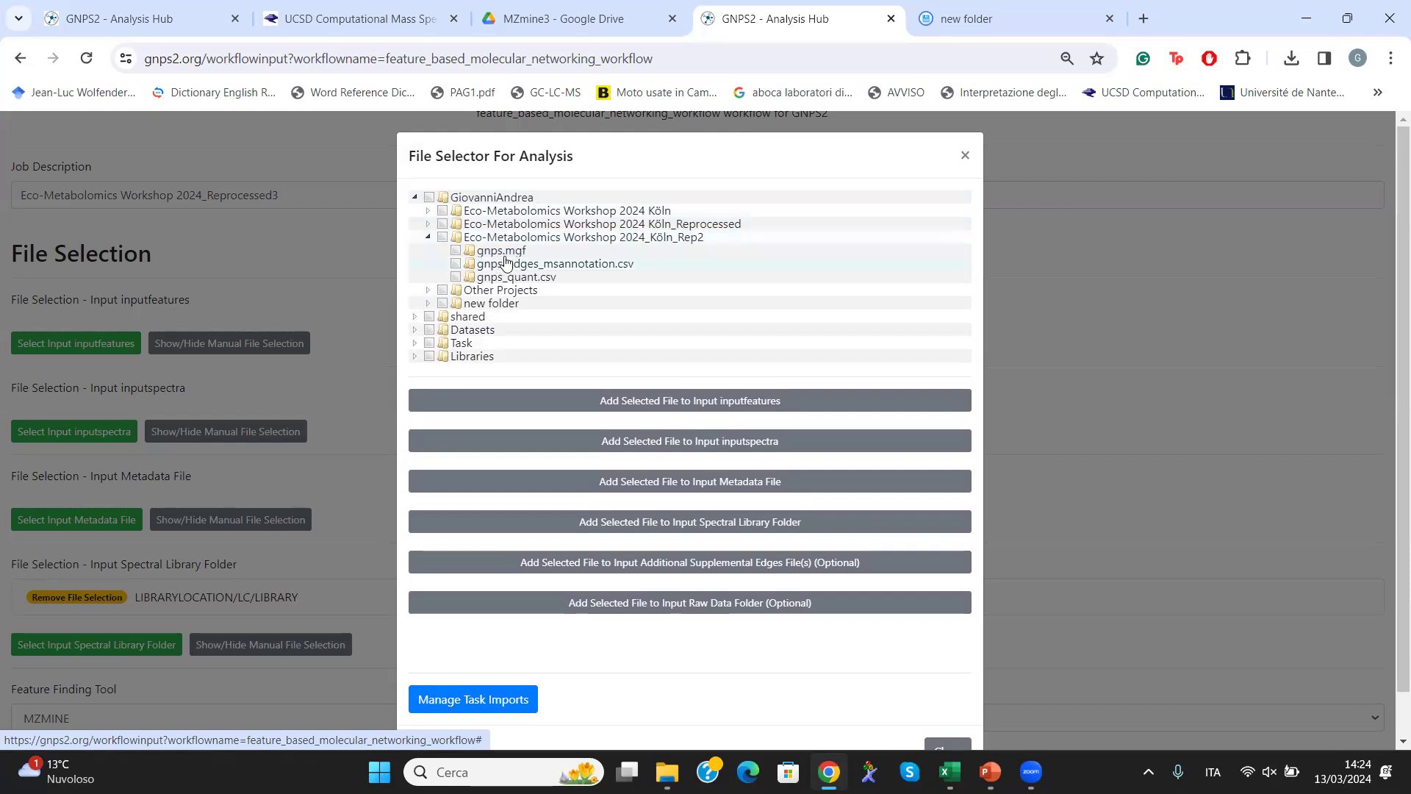
left_click(494, 253)
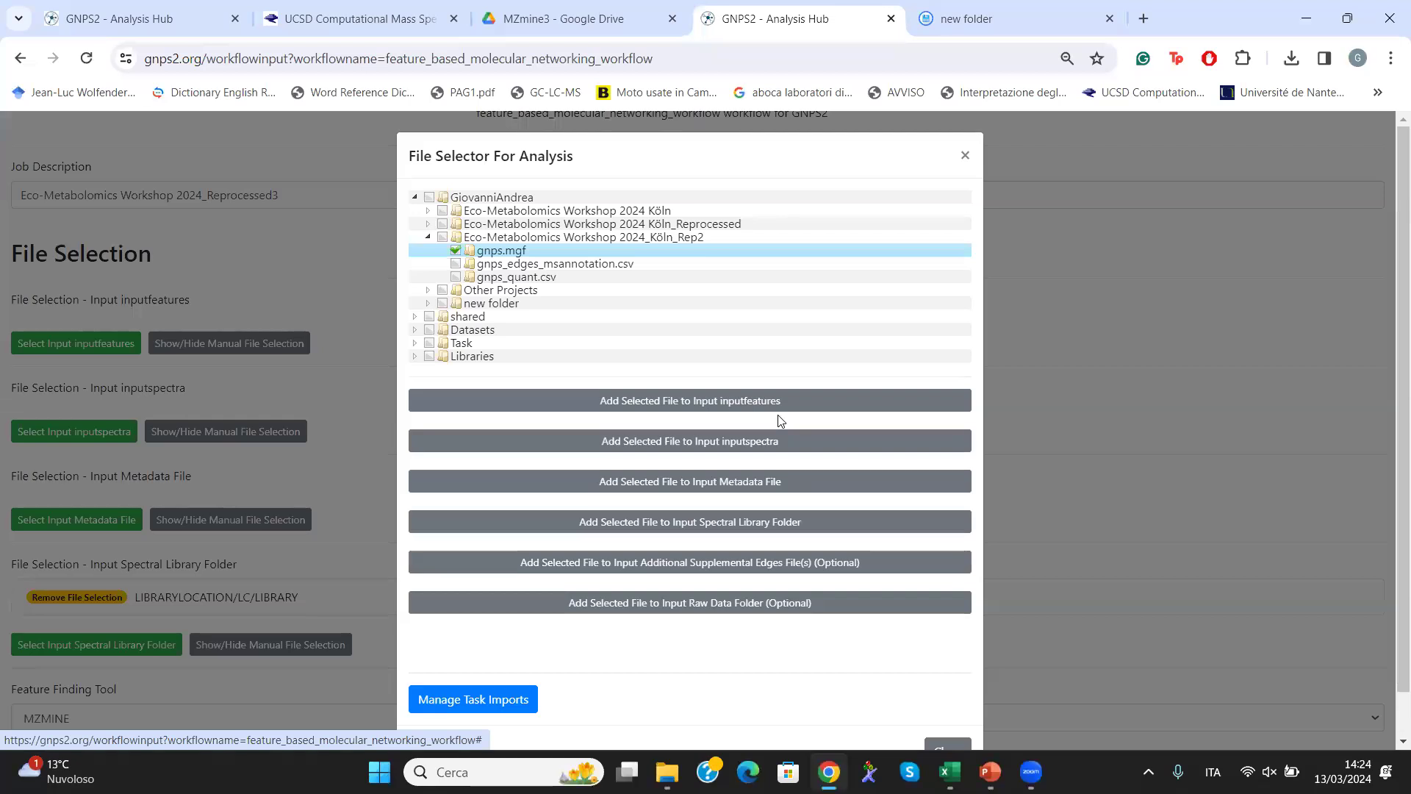
left_click(760, 449)
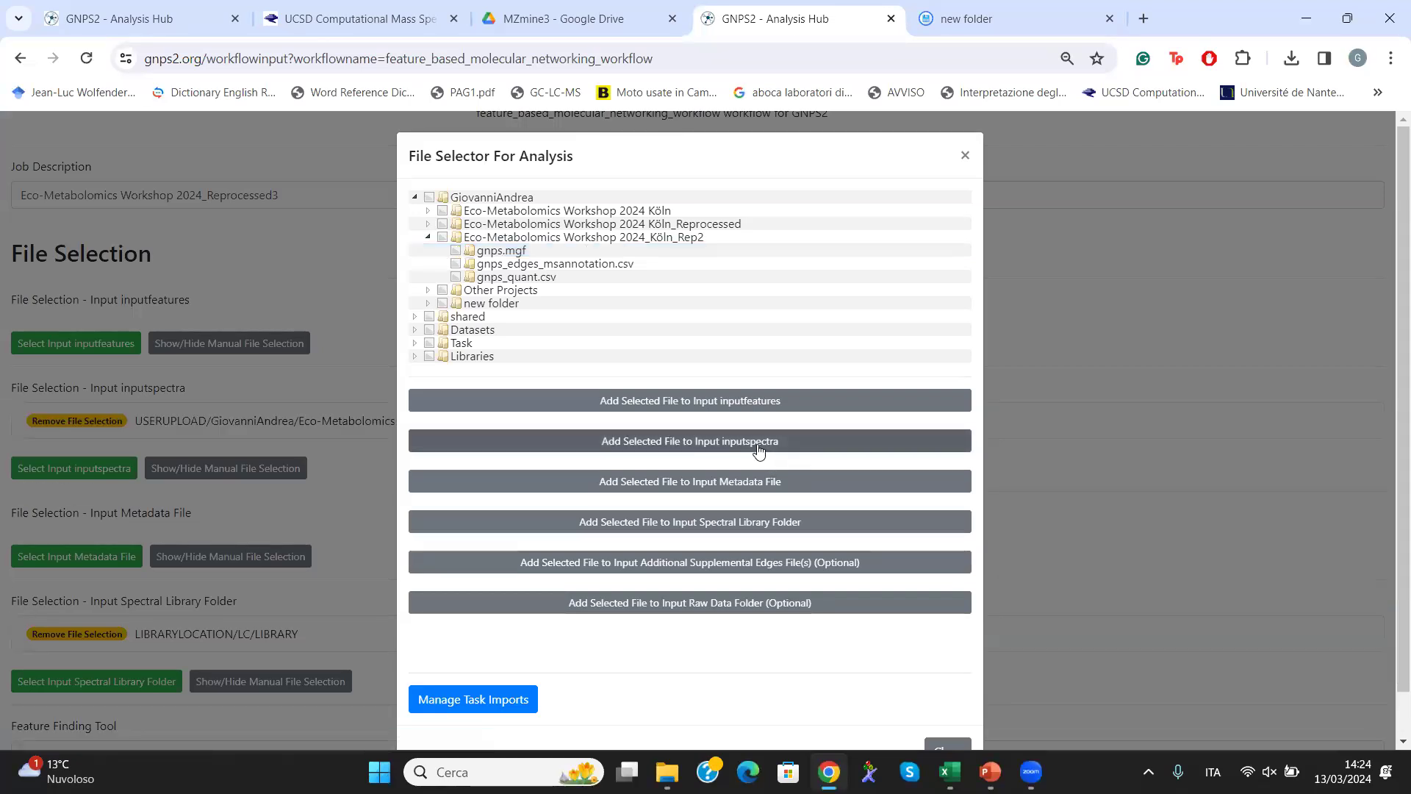
Step: Add gnps_edges_msannotation.csv from the Eco-Metabolomics Workshop 2024_Köln_Rep2 folder as the optional additional supplemental edges file
left_click(607, 264)
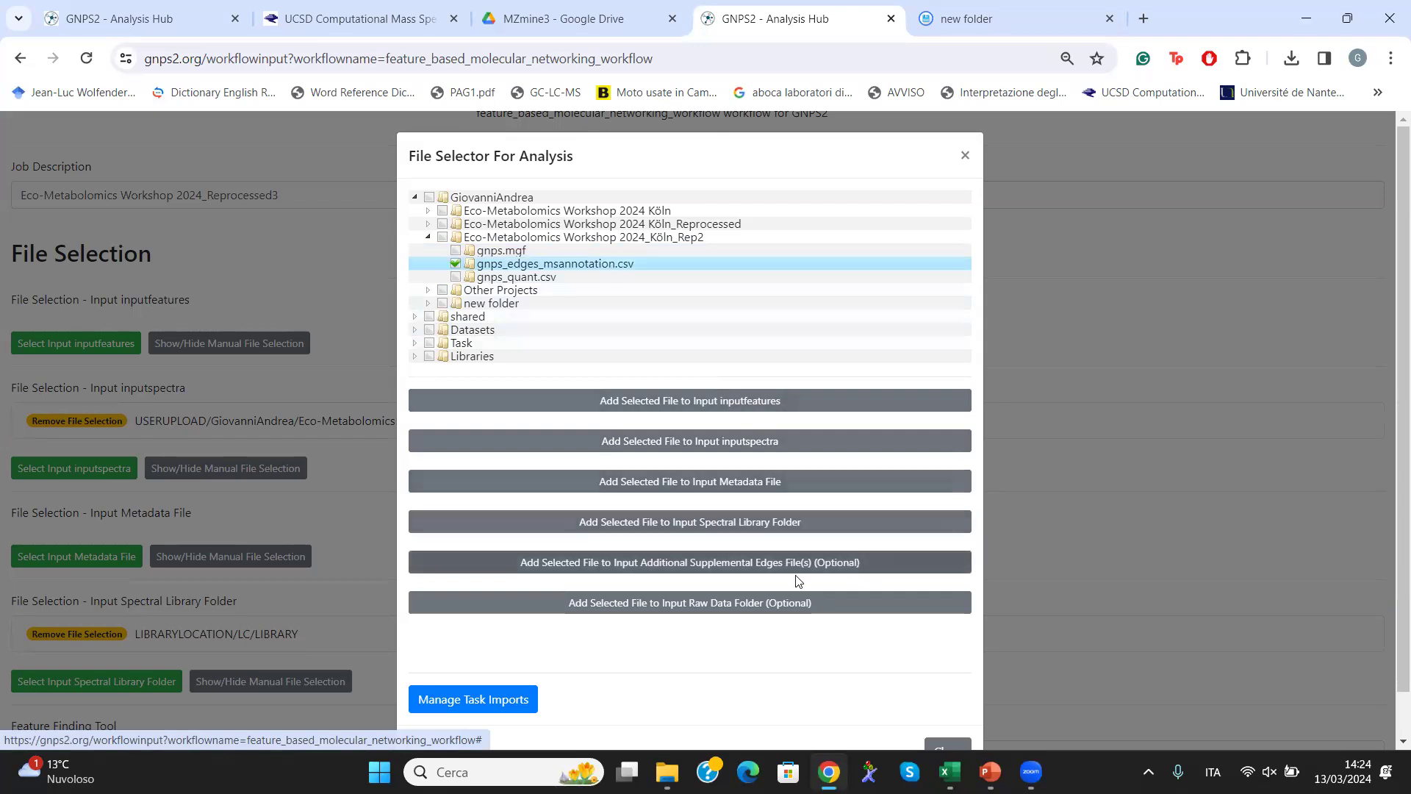
left_click(648, 564)
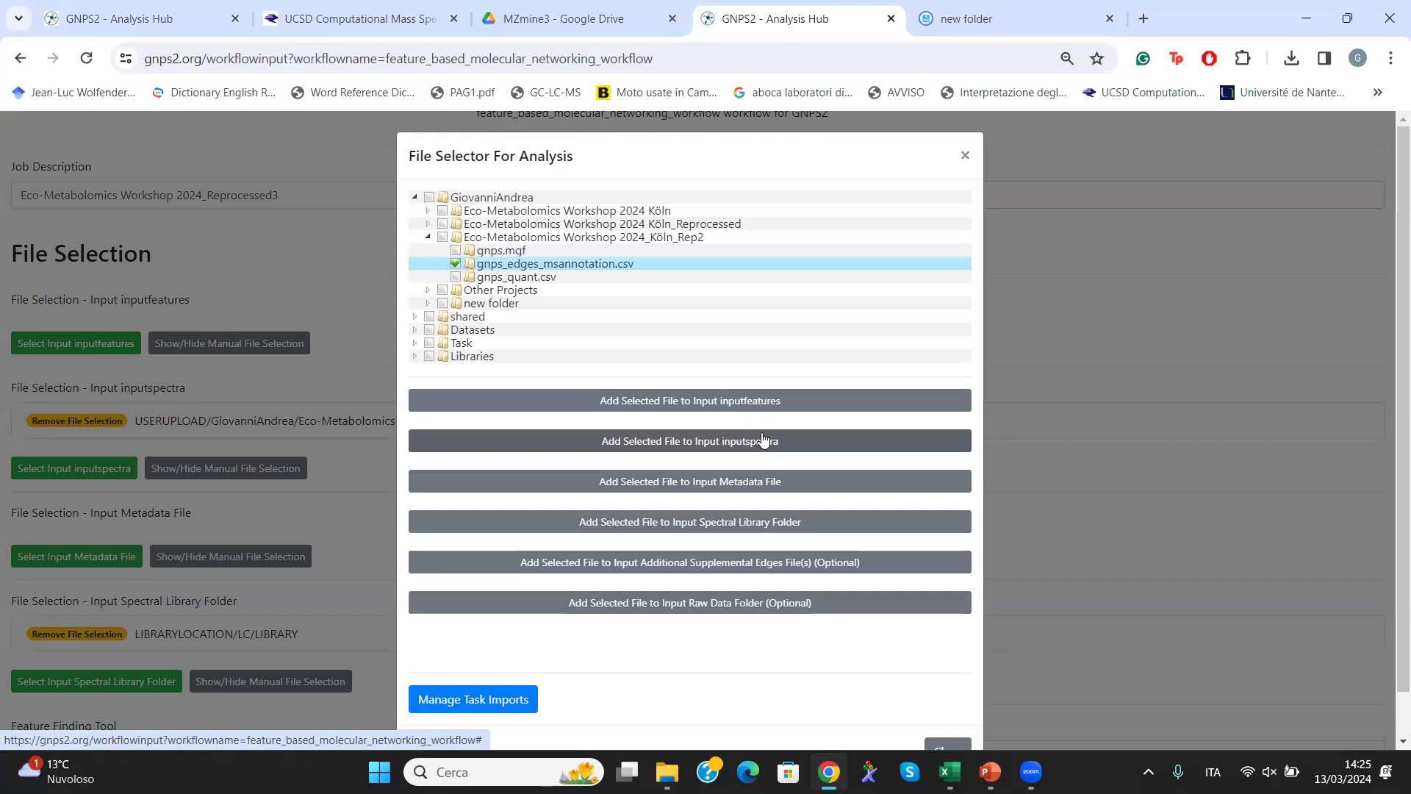
left_click(720, 569)
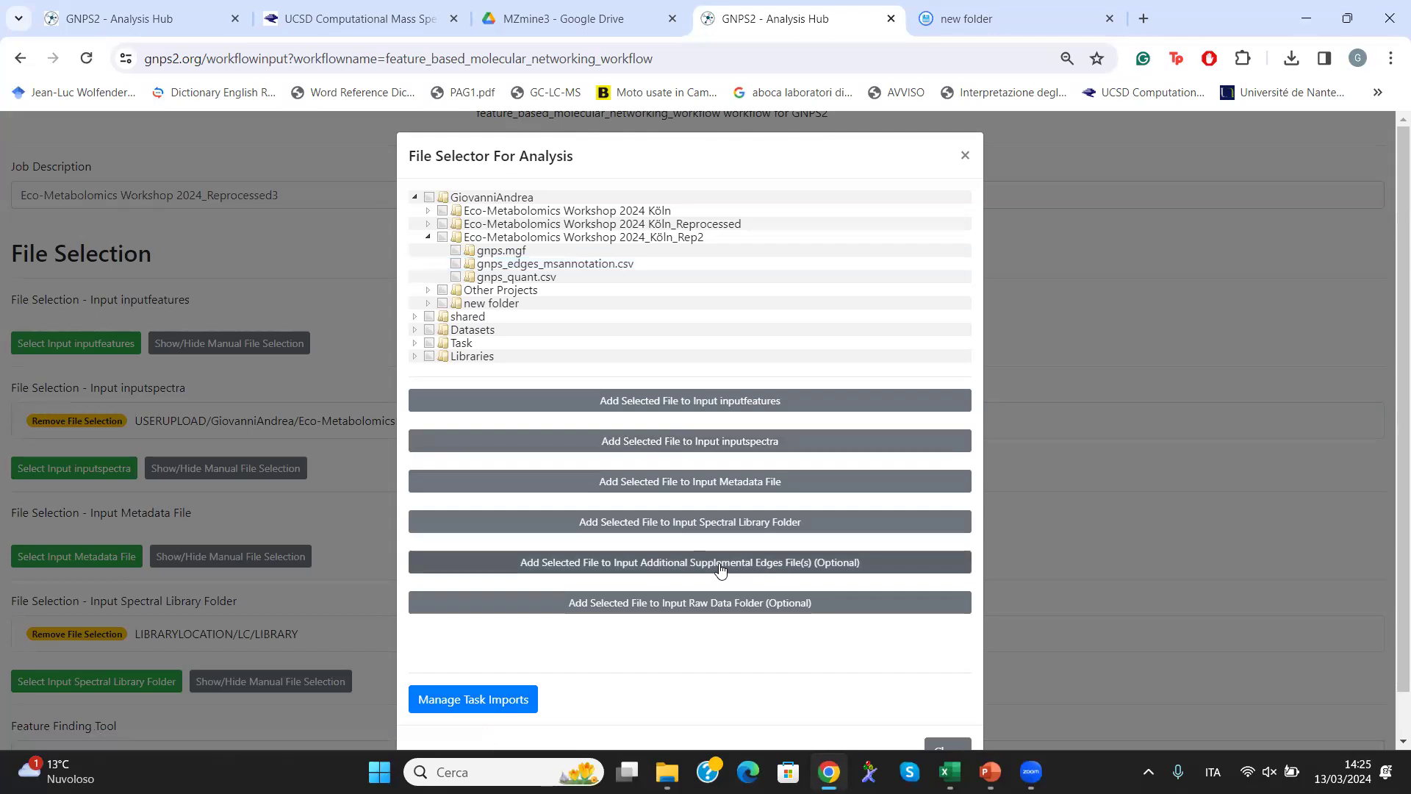
scroll(315, 493, "down", 1)
scroll(315, 494, "up", 1)
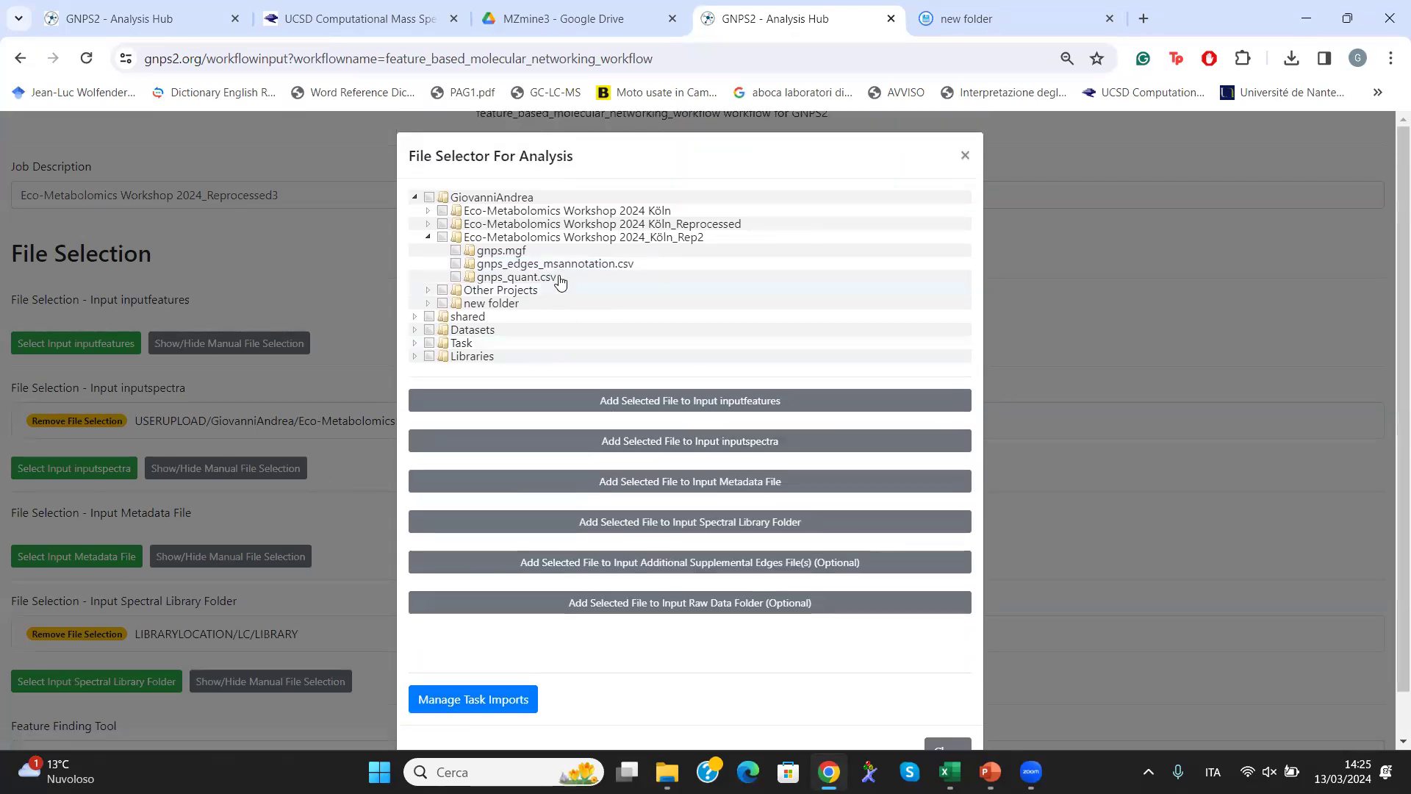
Step: Assign gnps_quant.csv from the Eco-Metabolomics Workshop 2024_Köln_Rep2 folder as the workflow's inputfeatures file
left_click(532, 279)
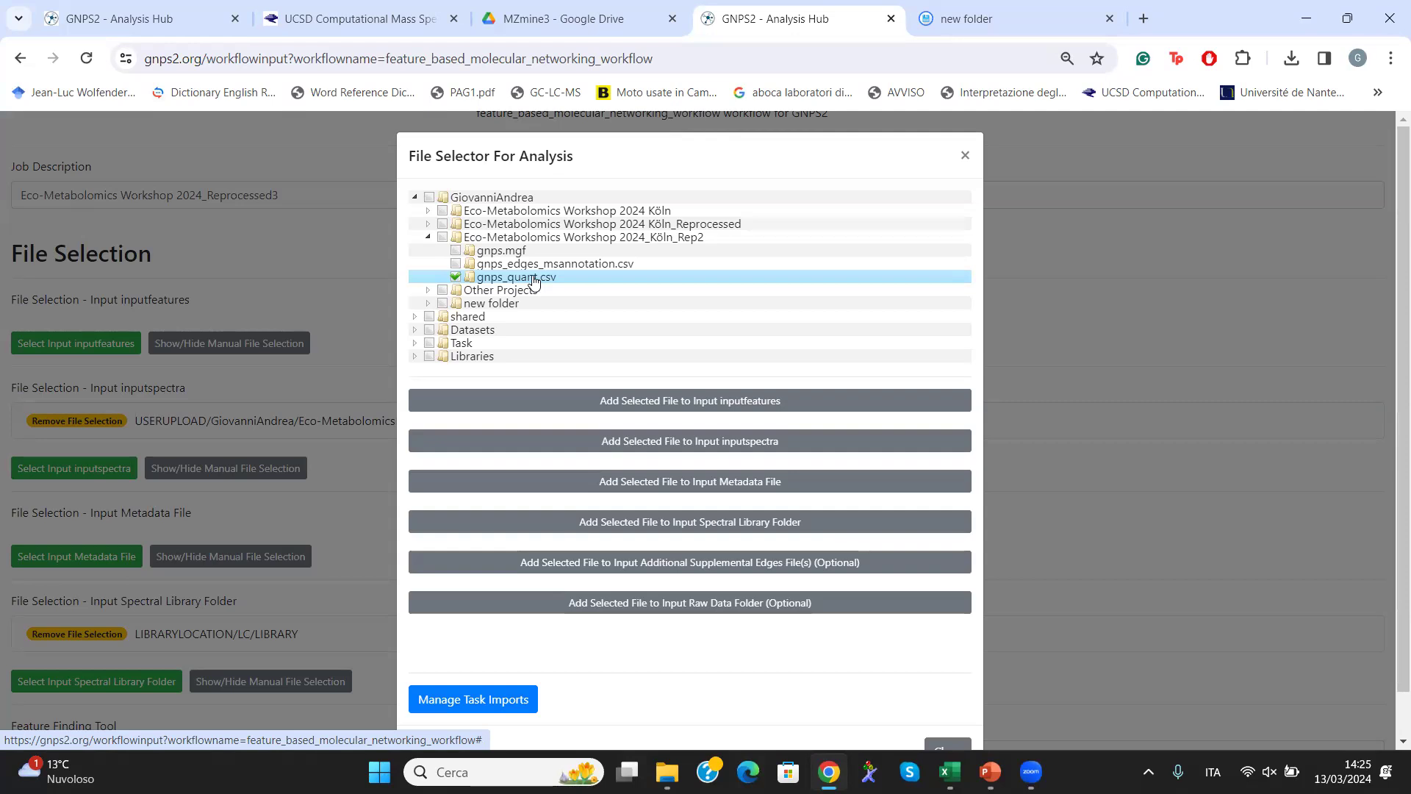
left_click(747, 404)
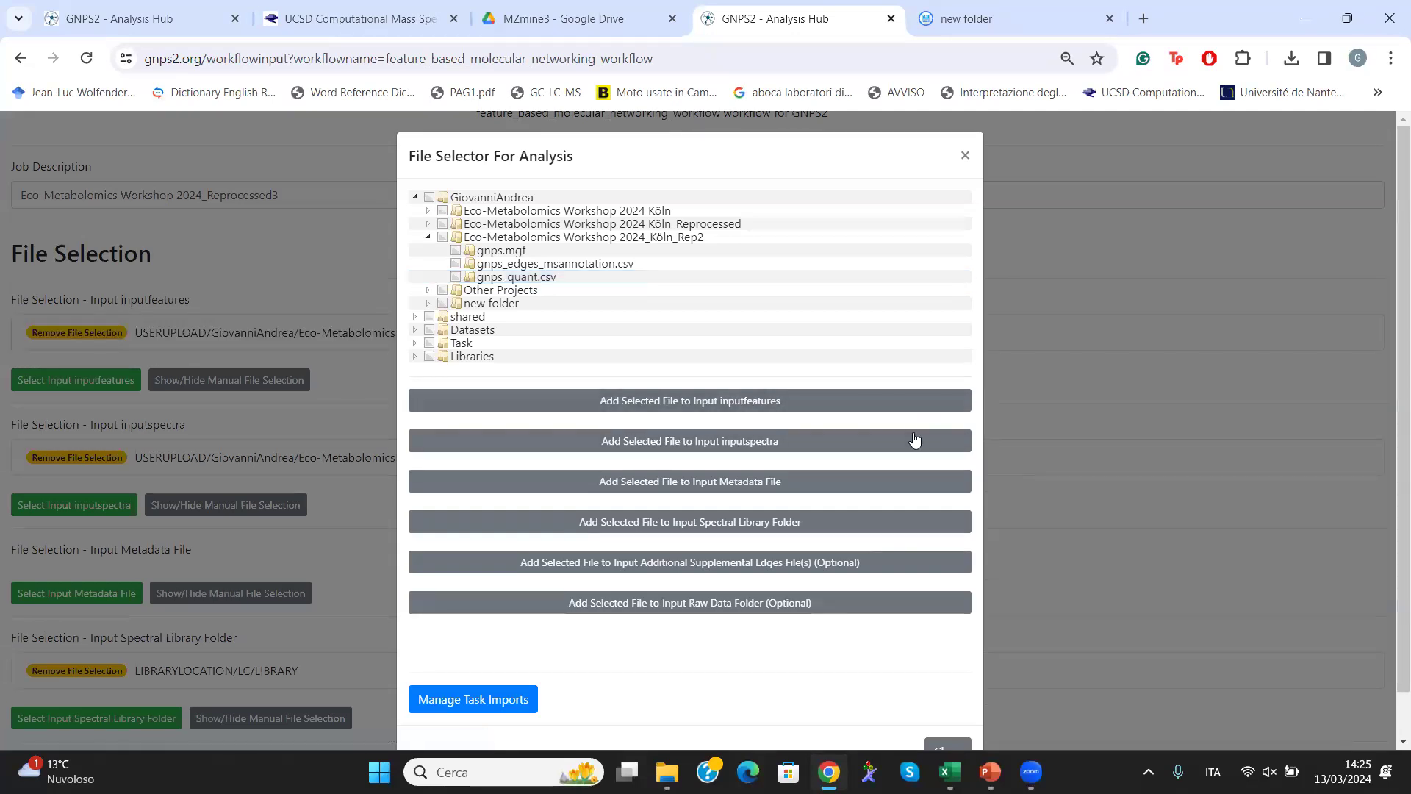
scroll(914, 444, "down", 1)
scroll(945, 243, "up", 1)
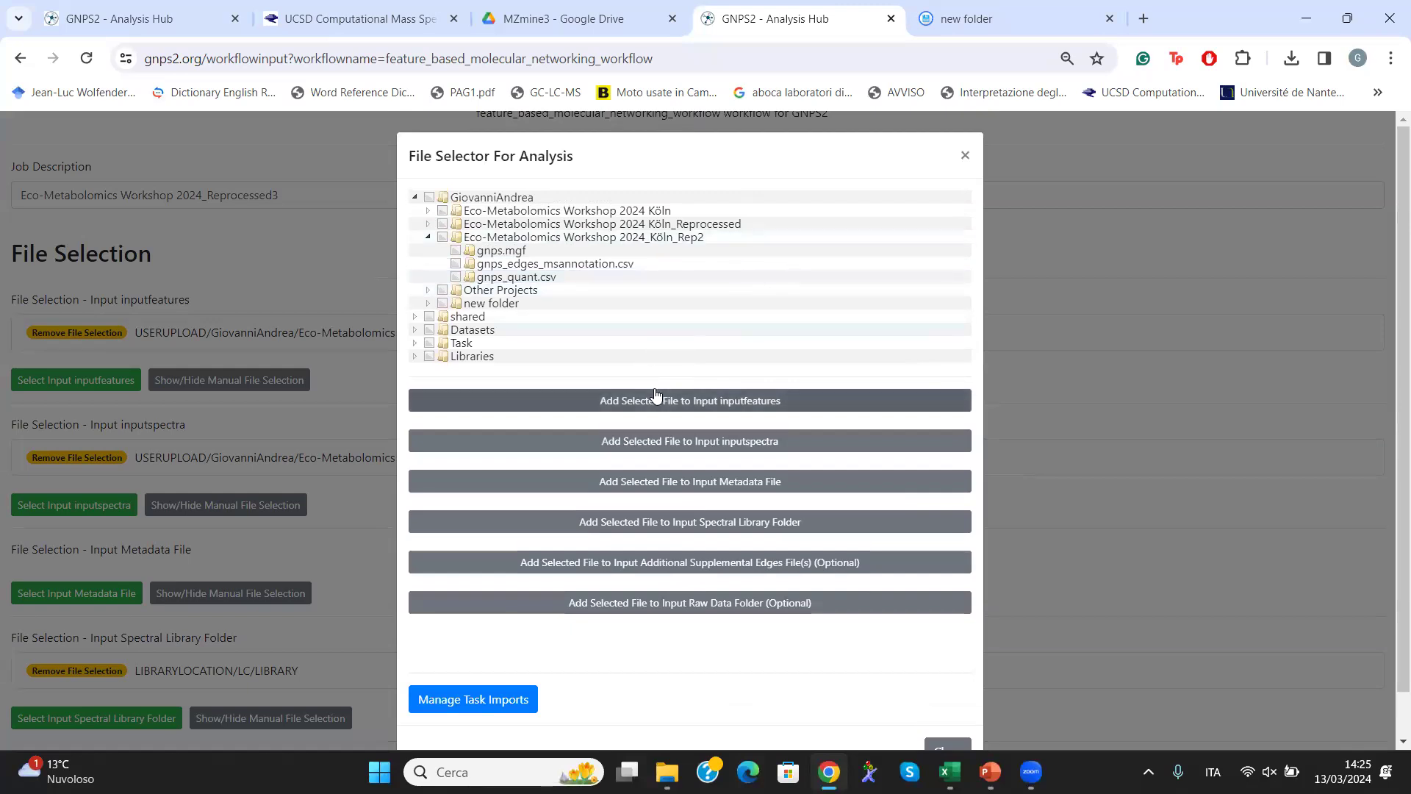
Step: Assign metadata_2018_only.tsv from the Eco-Metabolomics Workshop 2024 Köln folder as the workflow's metadata file
left_click(428, 237)
left_click(428, 211)
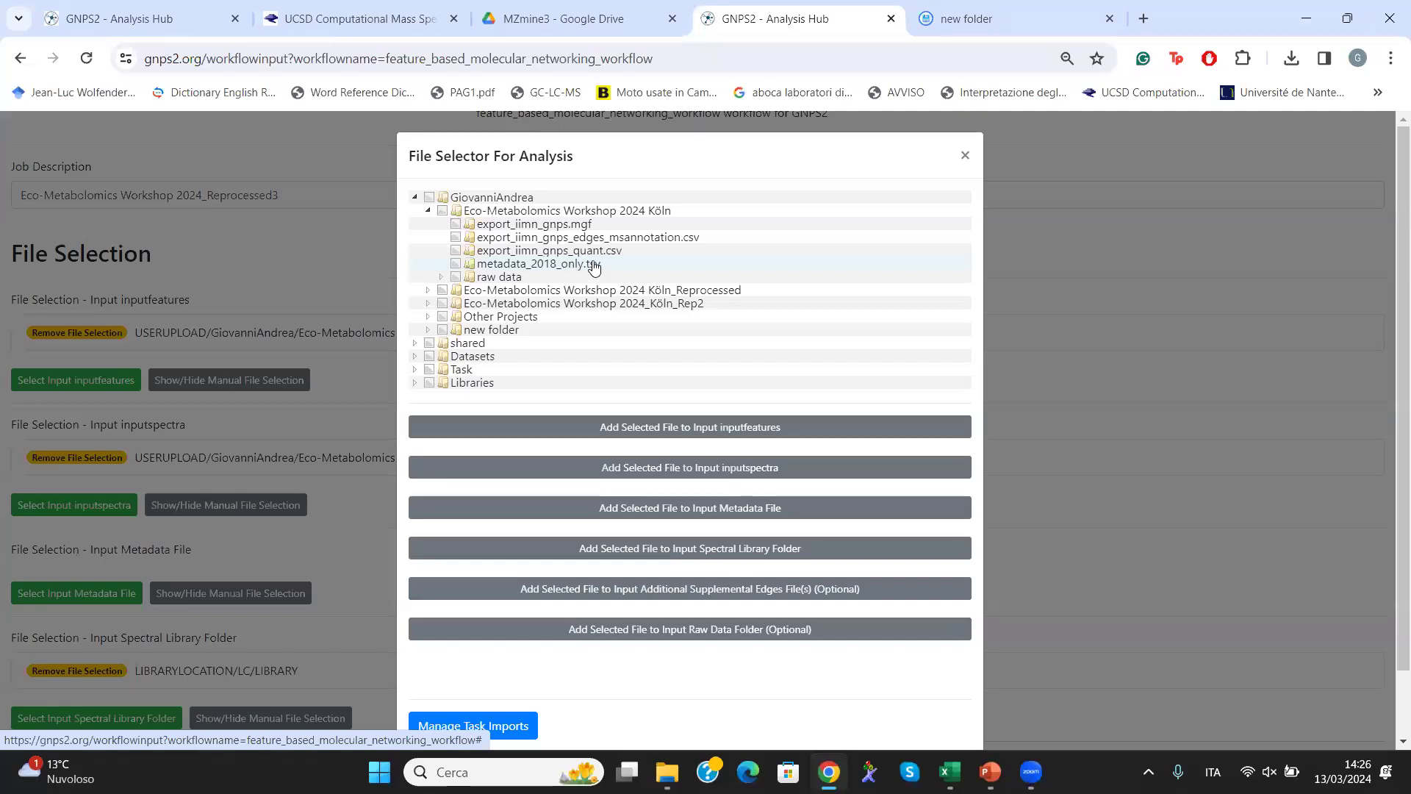
left_click(554, 270)
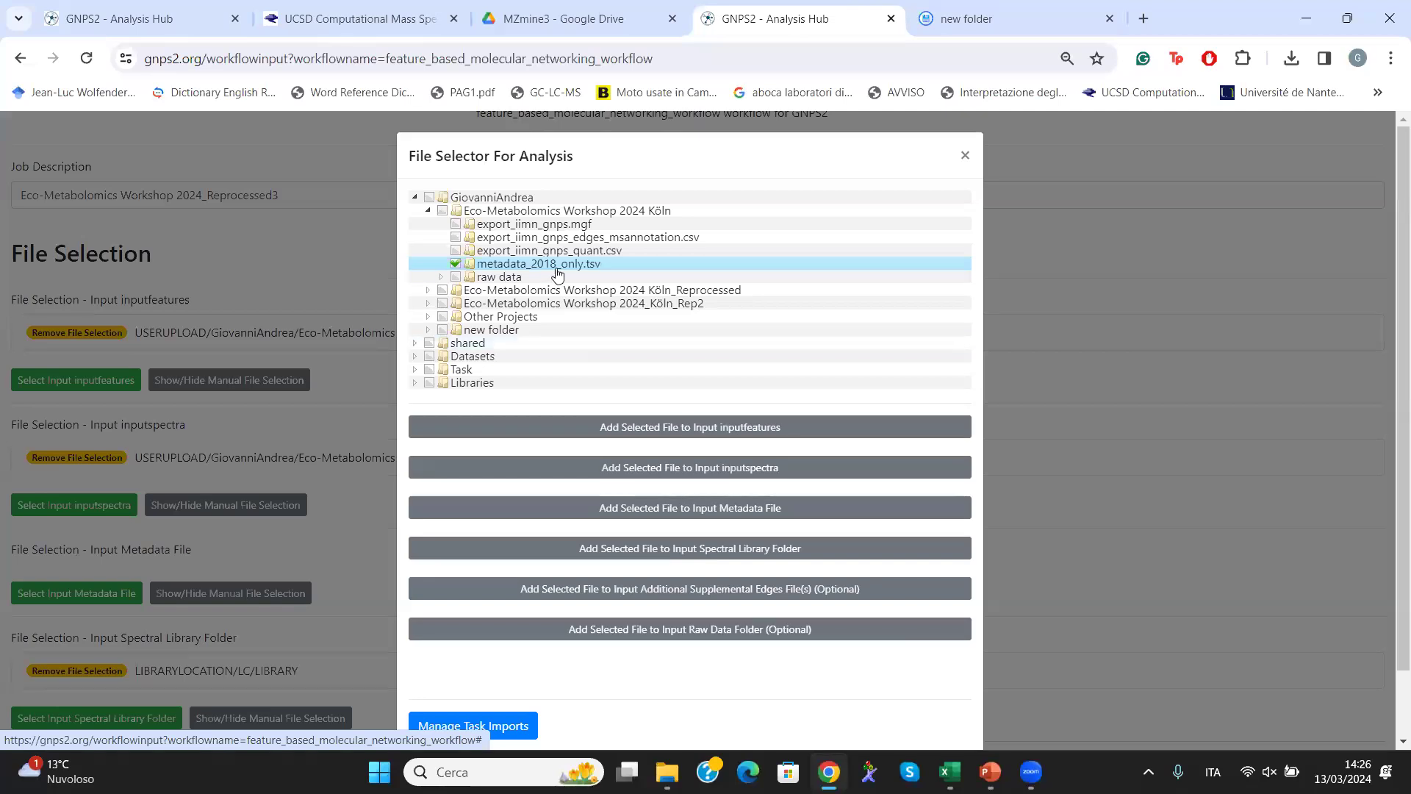
left_click(755, 512)
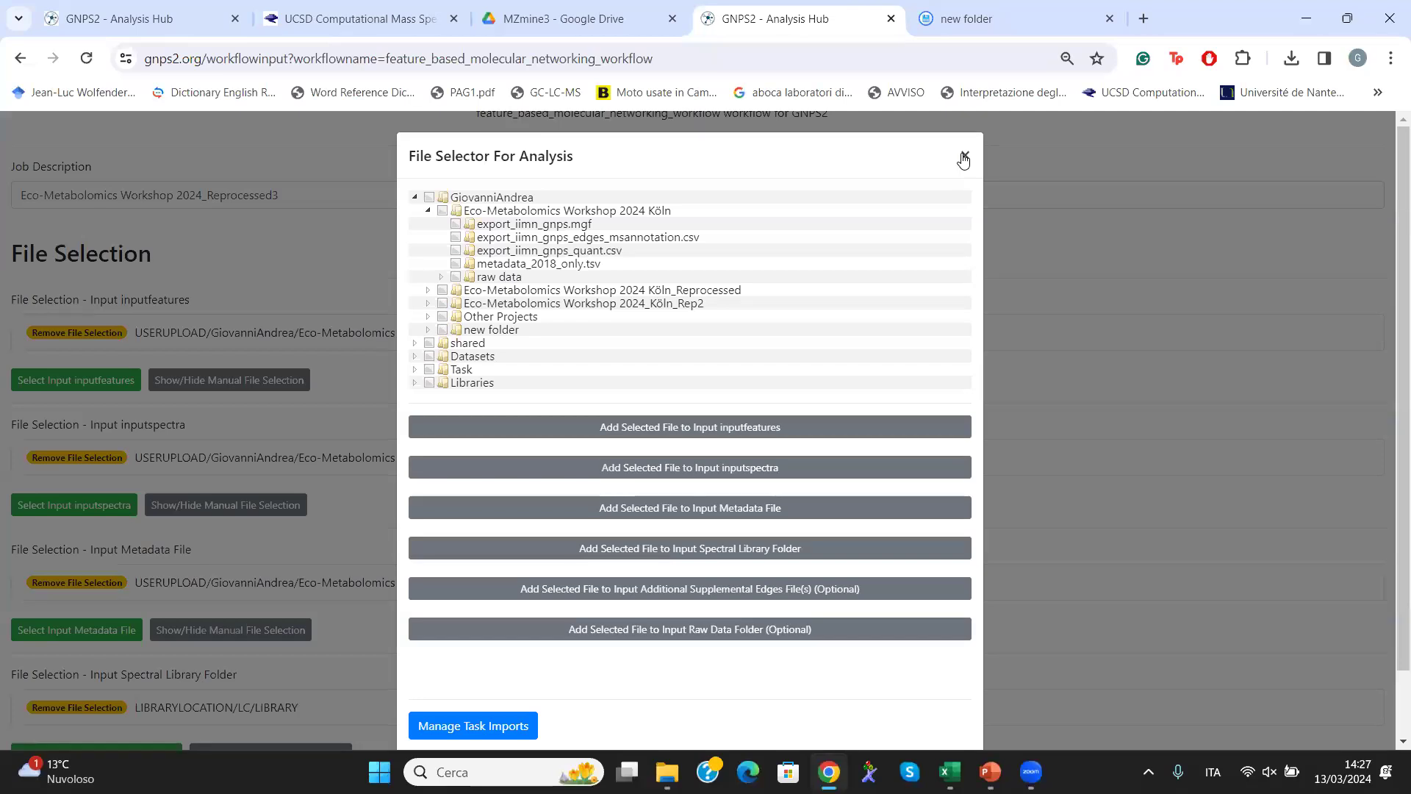
Step: Go through the mgf, edges, quant and metadata files in the Eco-Metabolomics Workshop 2024 Köln folder, then close the file selector
left_click(555, 225)
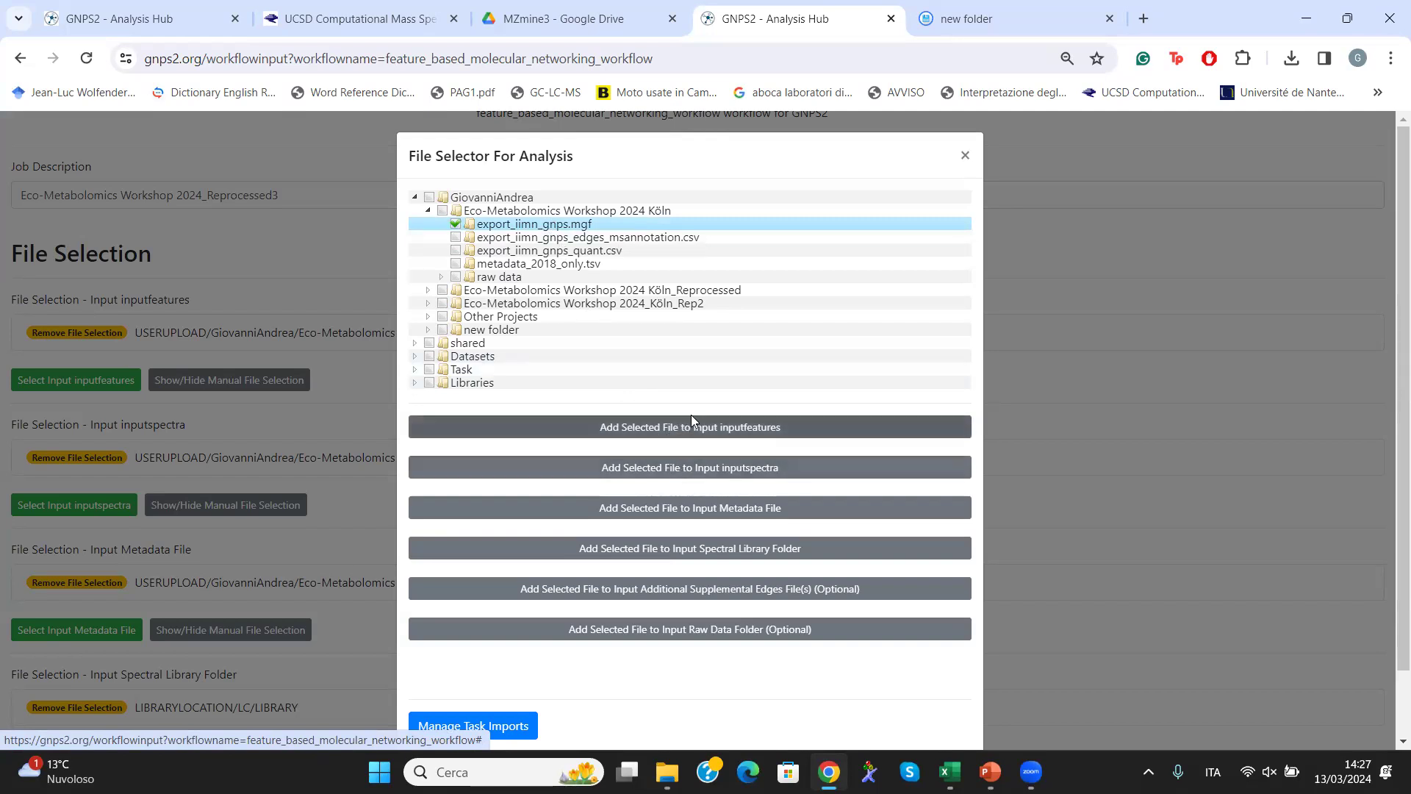
key("ctrl+plus")
key("ctrl+plus")
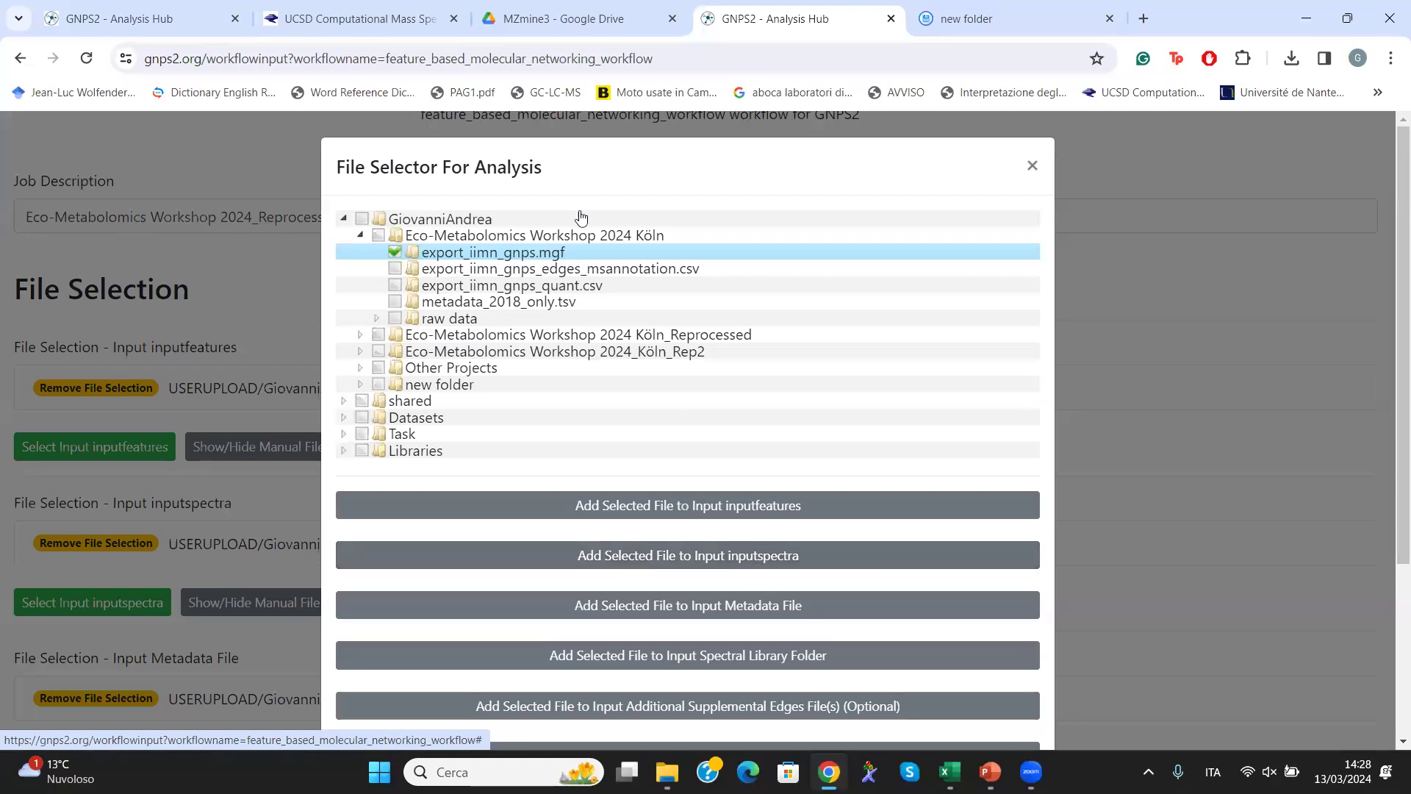
left_click(583, 272)
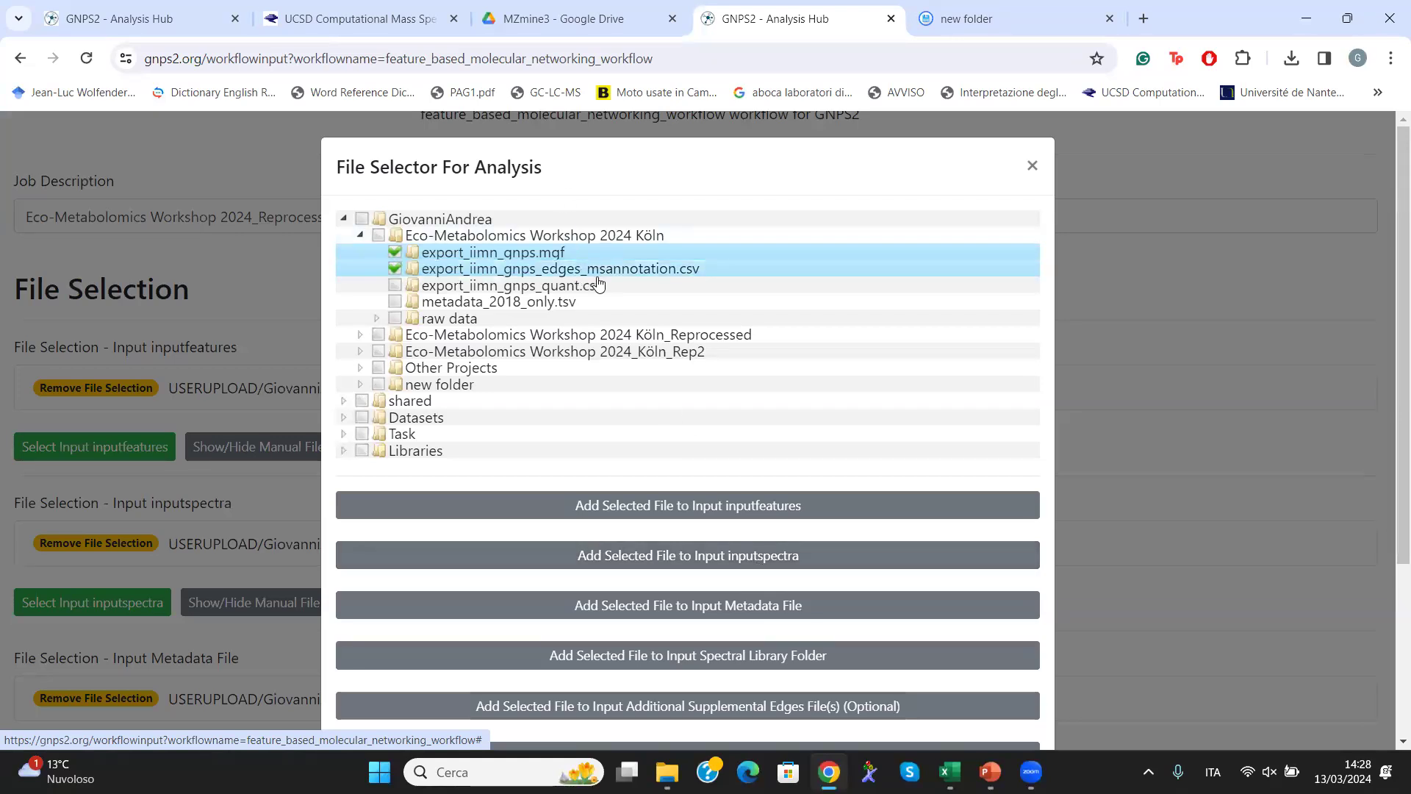
left_click(506, 270)
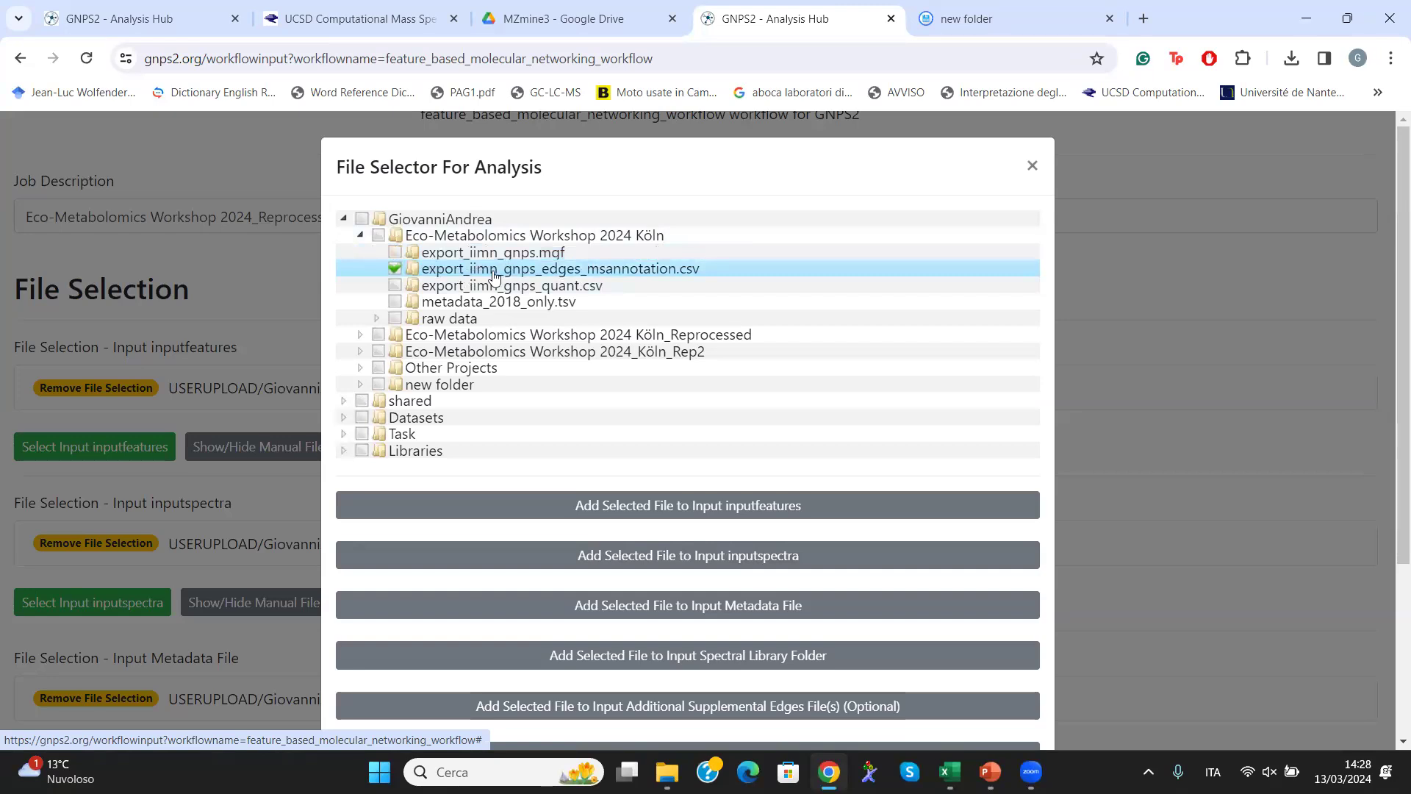
scroll(580, 306, "down", 2)
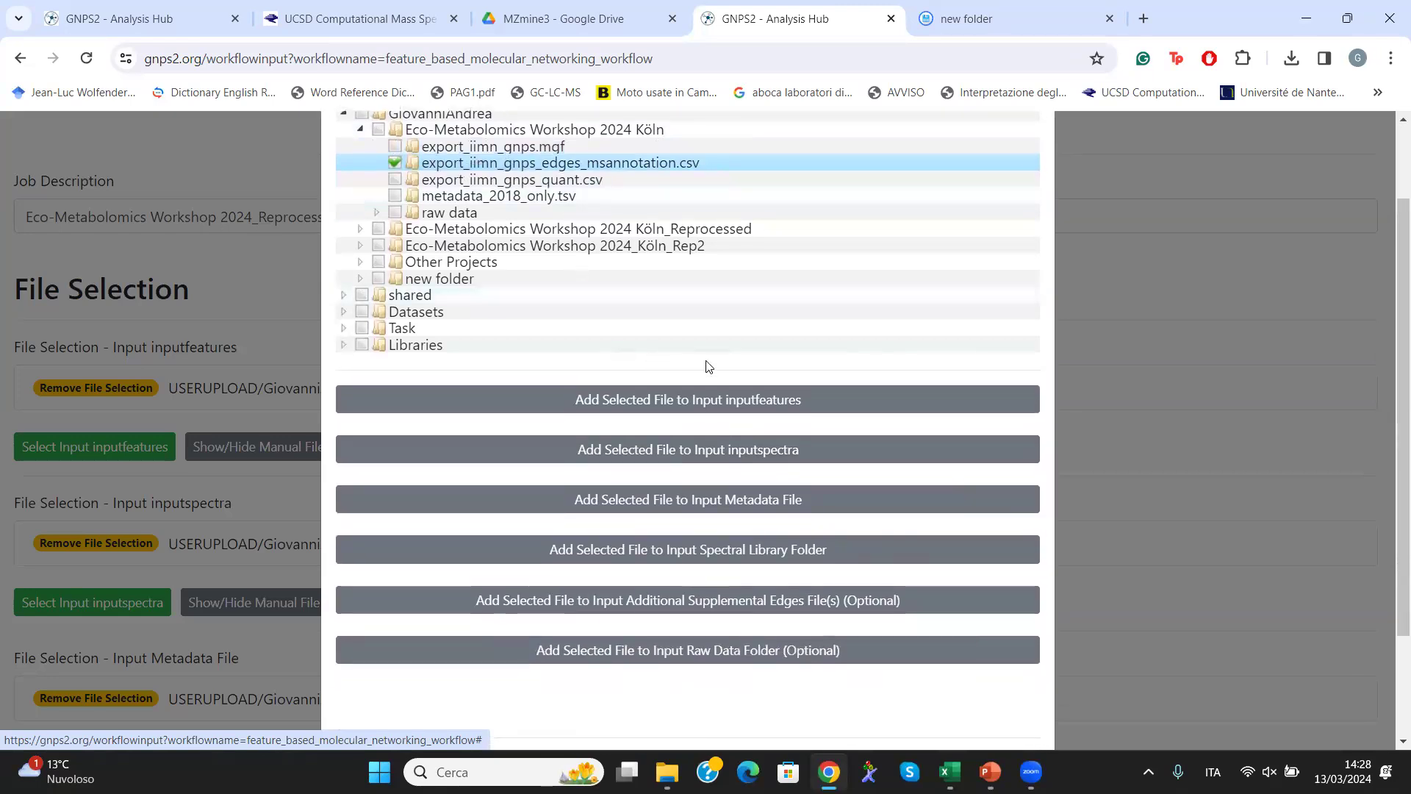
scroll(713, 368, "down", 1)
scroll(713, 367, "up", 1)
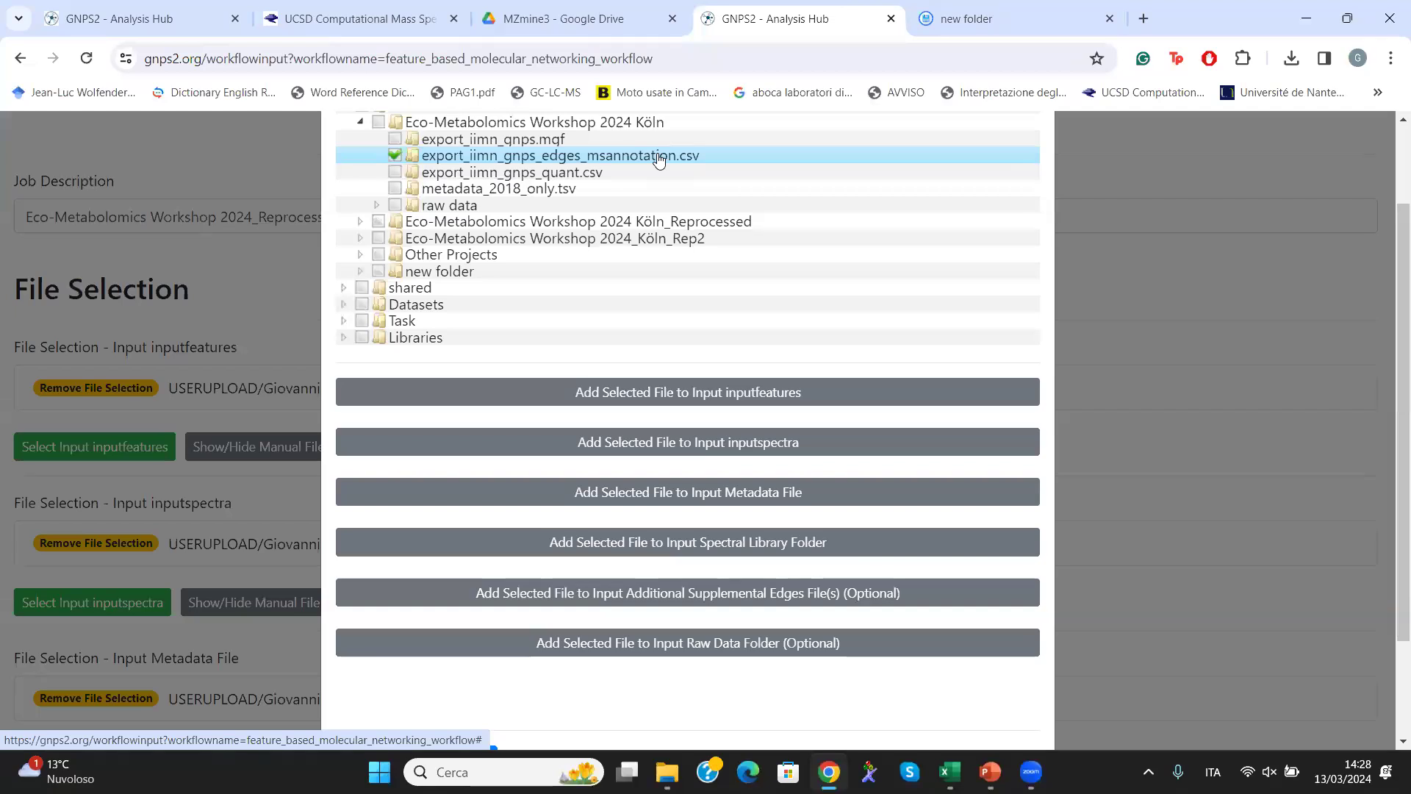
left_click(395, 155)
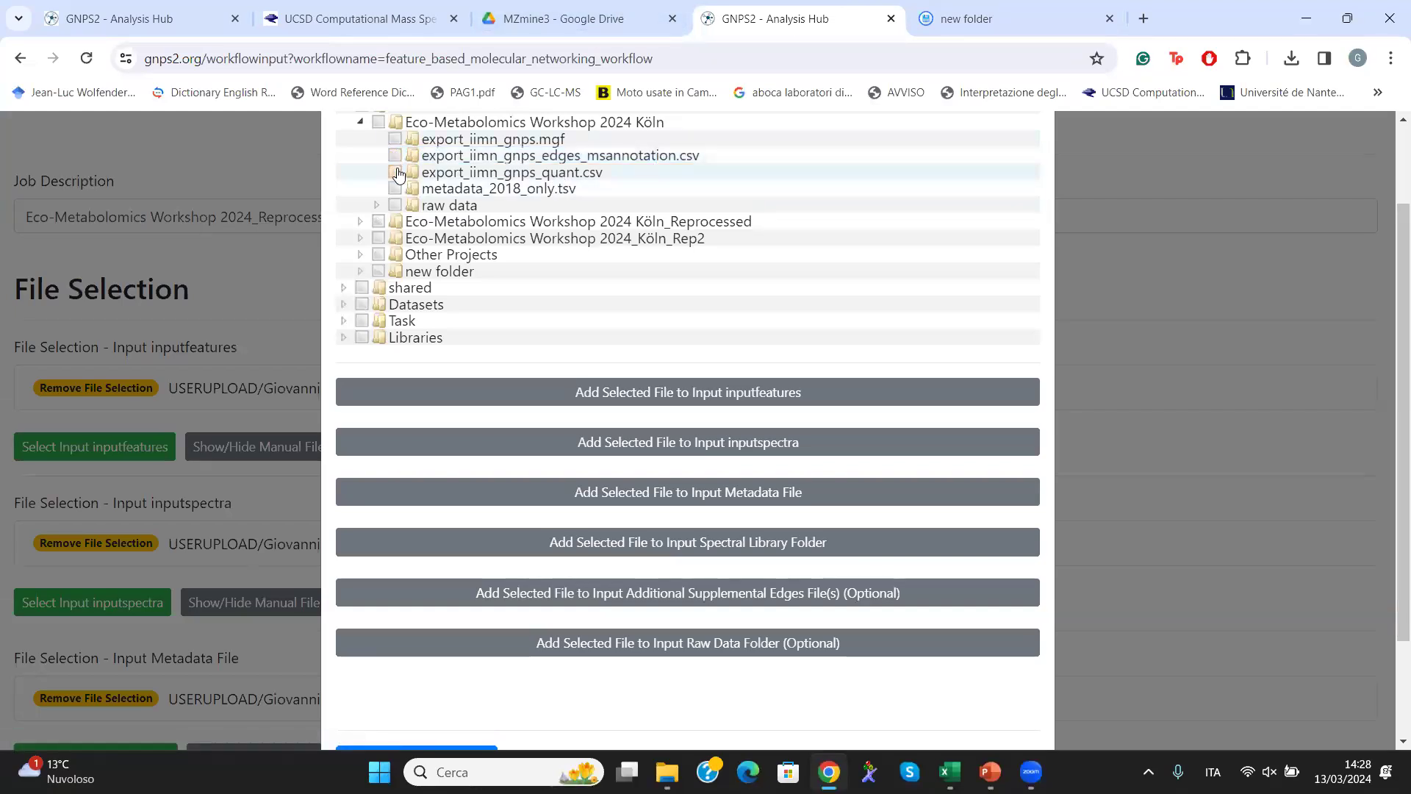
left_click(398, 173)
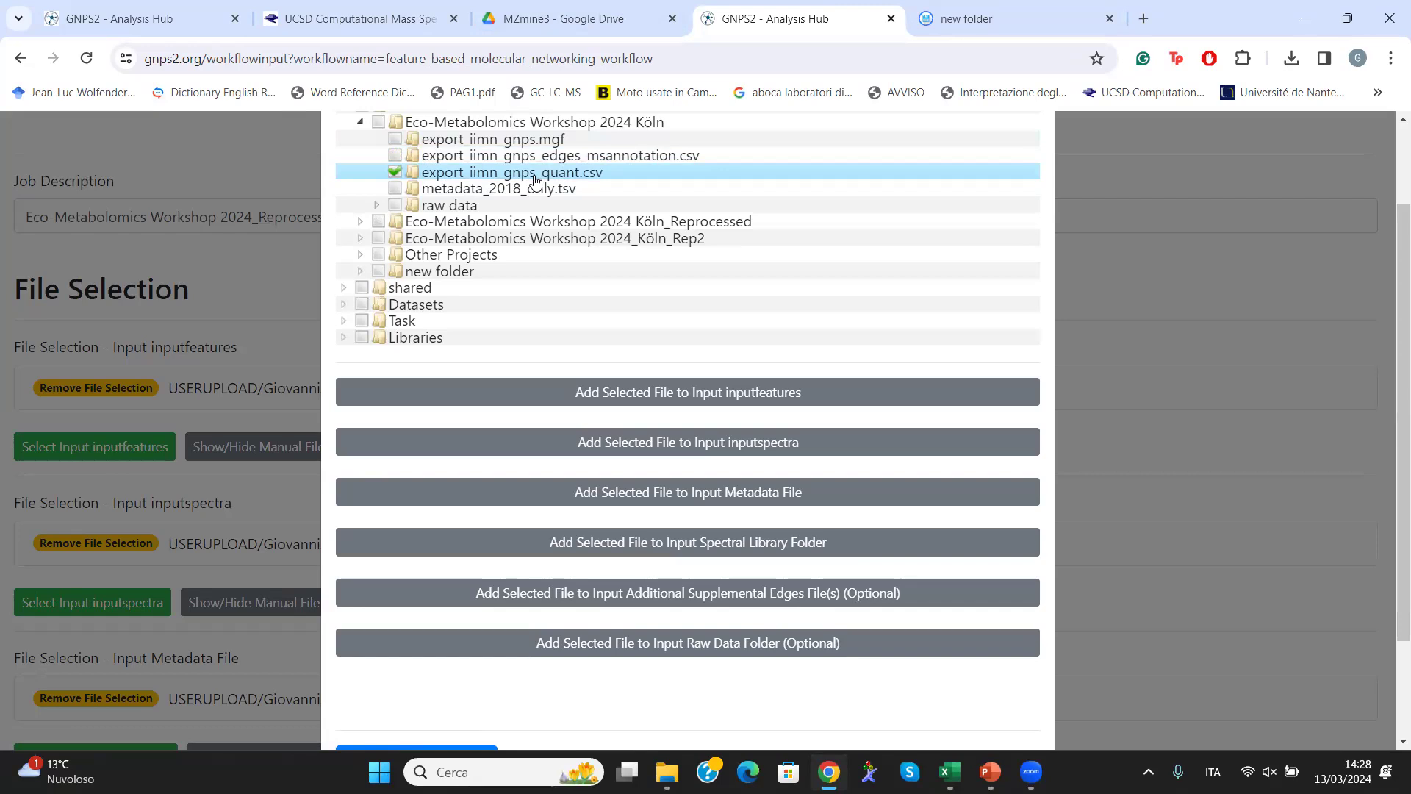
left_click(393, 172)
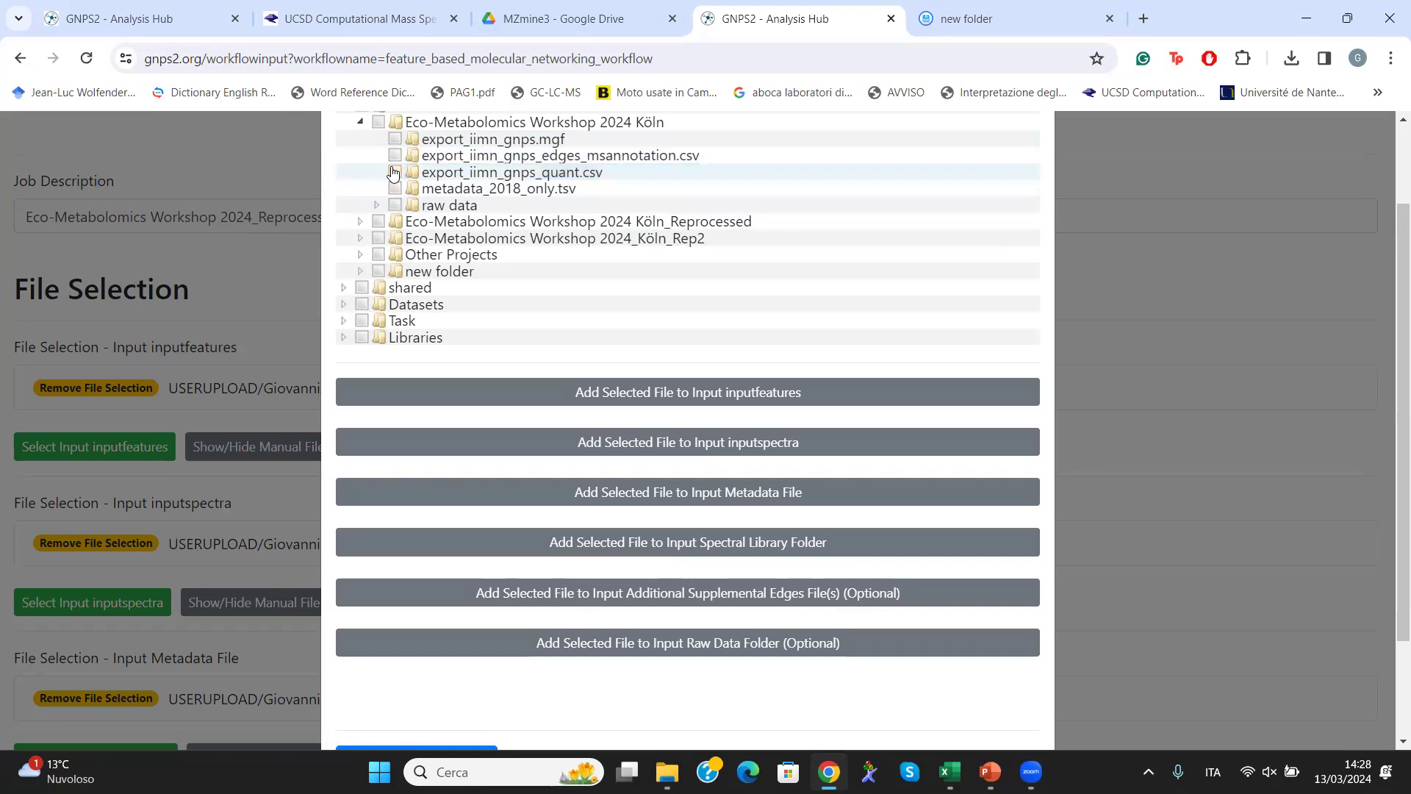
left_click(469, 192)
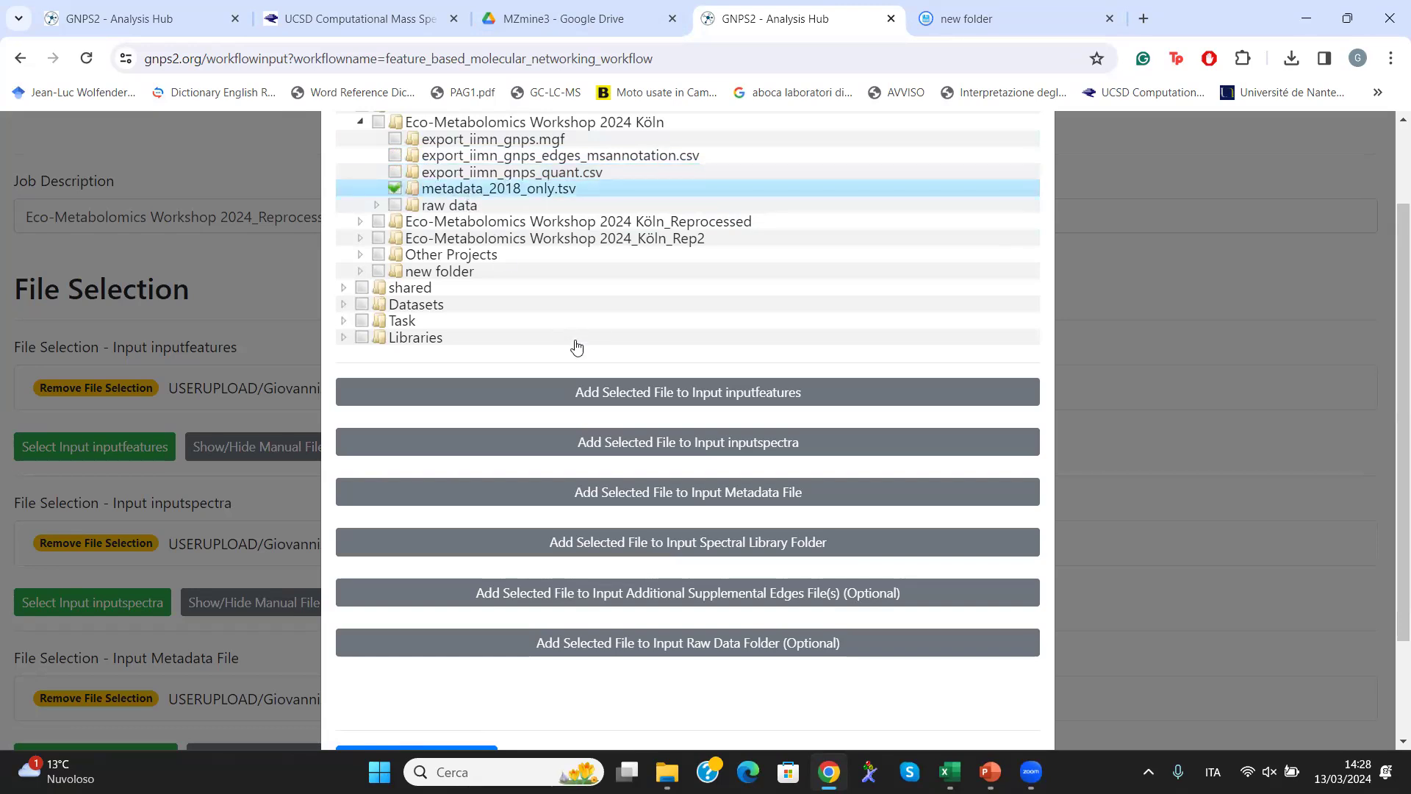
scroll(576, 347, "down", 1)
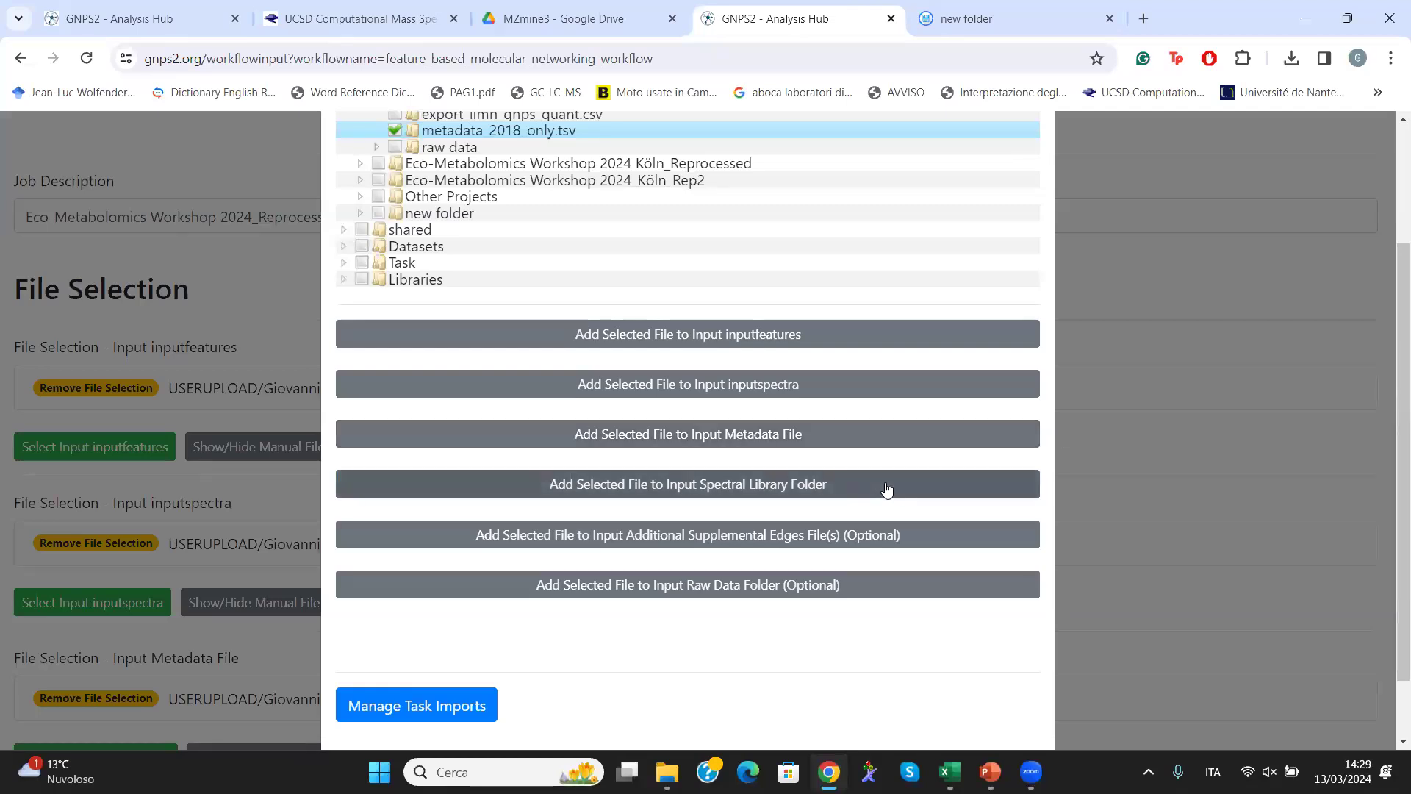
left_click(1077, 482)
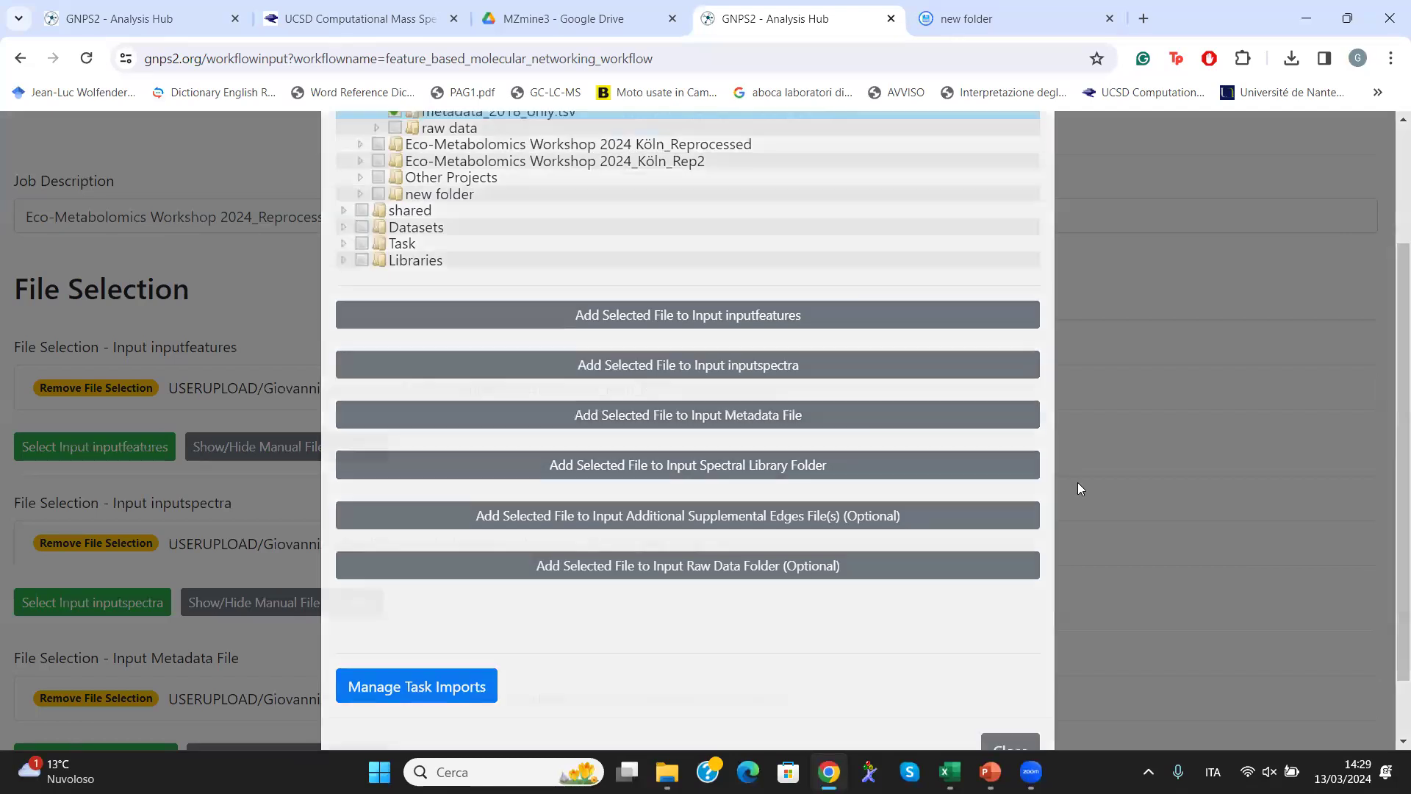
Step: Check the files assigned to each workflow input, the spectral library folder, the feature finding tool and the optional edges and raw data selections
scroll(857, 495, "down", 10)
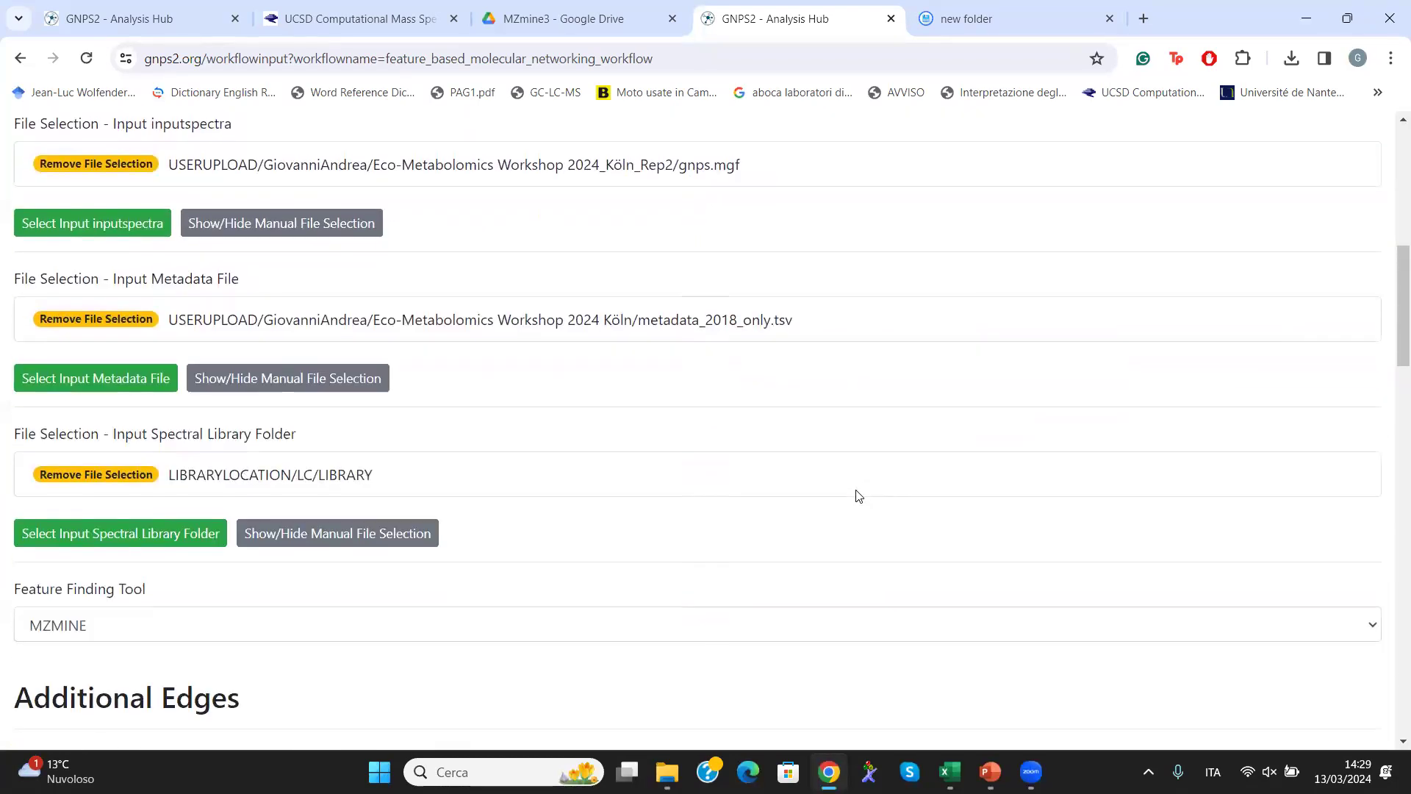
scroll(858, 491, "up", 10)
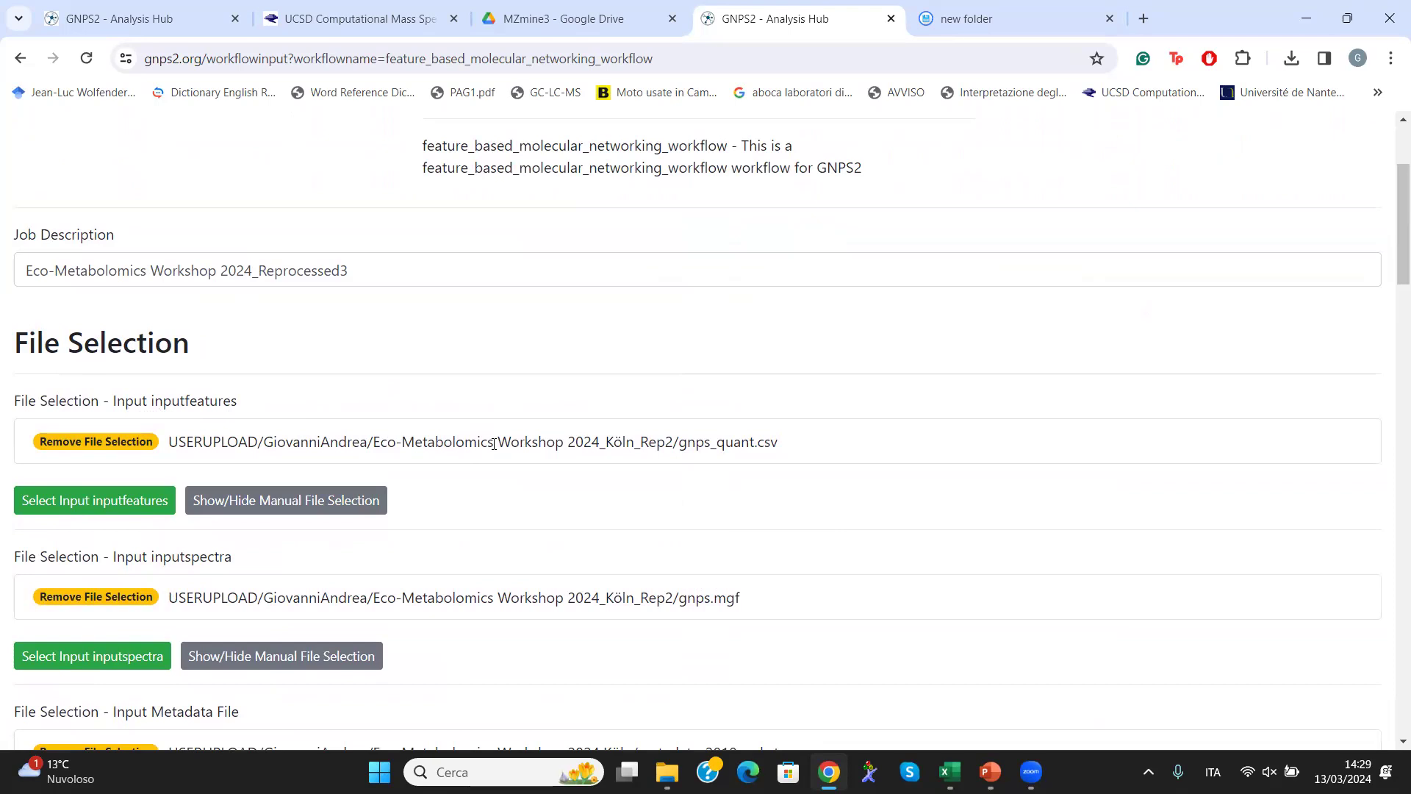
scroll(506, 589, "down", 3)
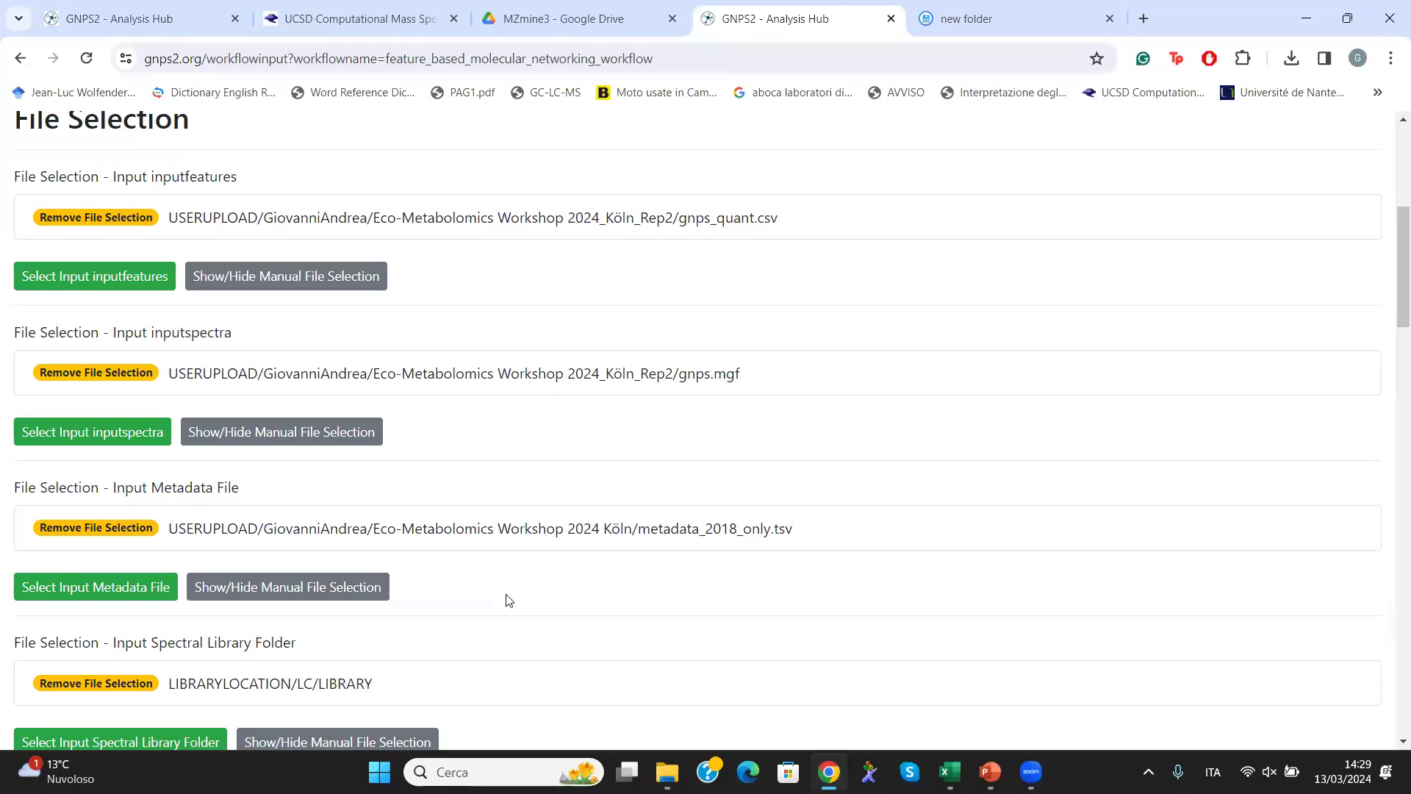
scroll(509, 601, "down", 2)
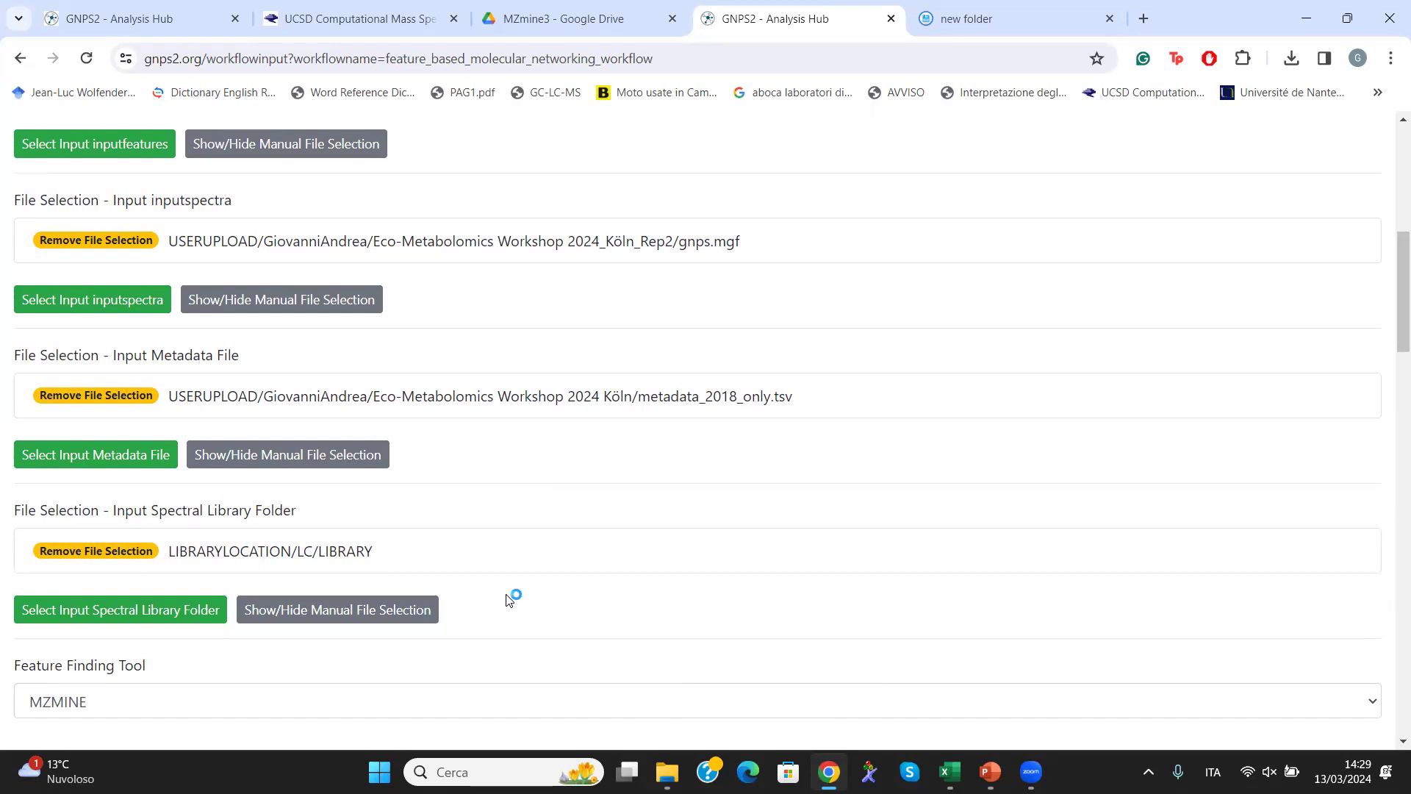
scroll(510, 601, "down", 3)
scroll(509, 600, "down", 1)
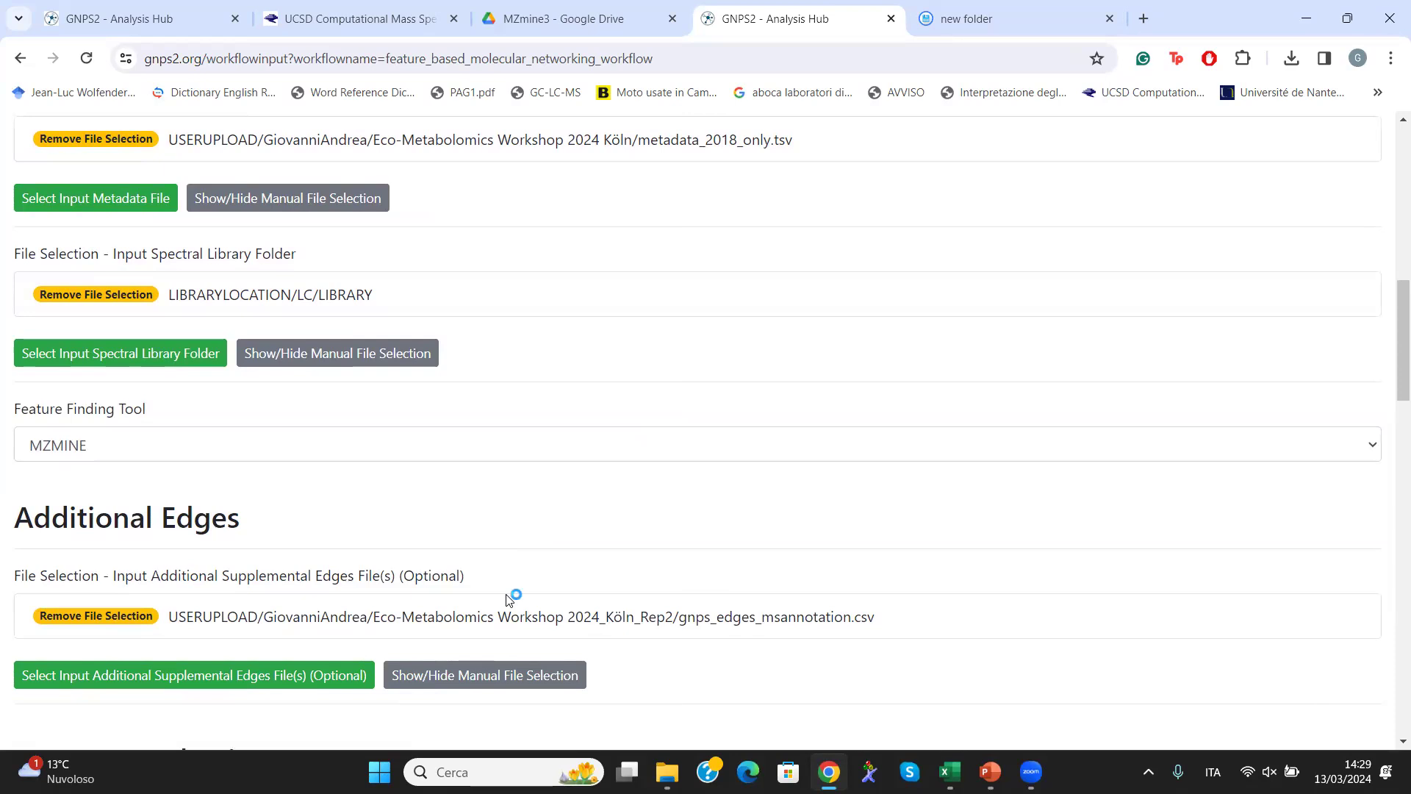
scroll(506, 599, "down", 10)
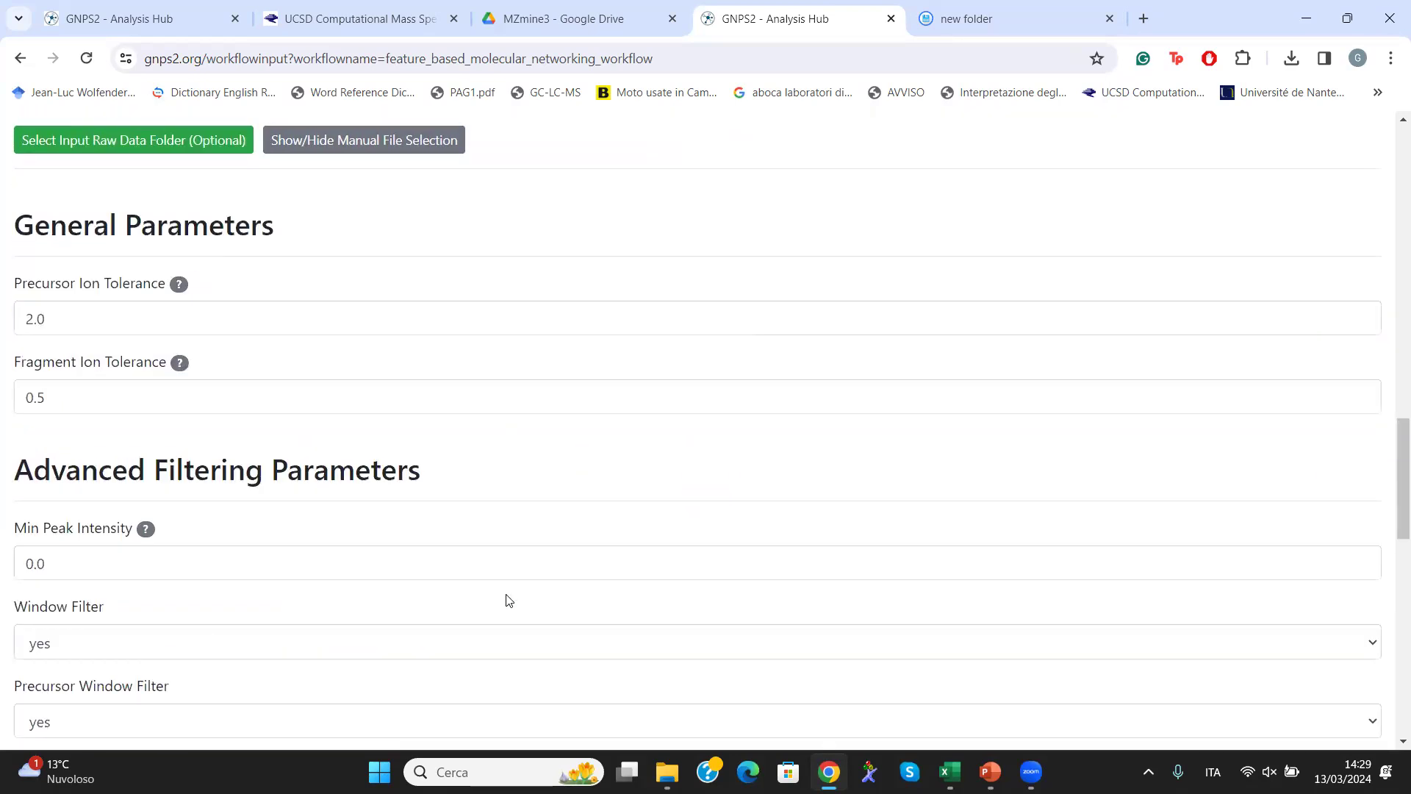
scroll(506, 600, "up", 8)
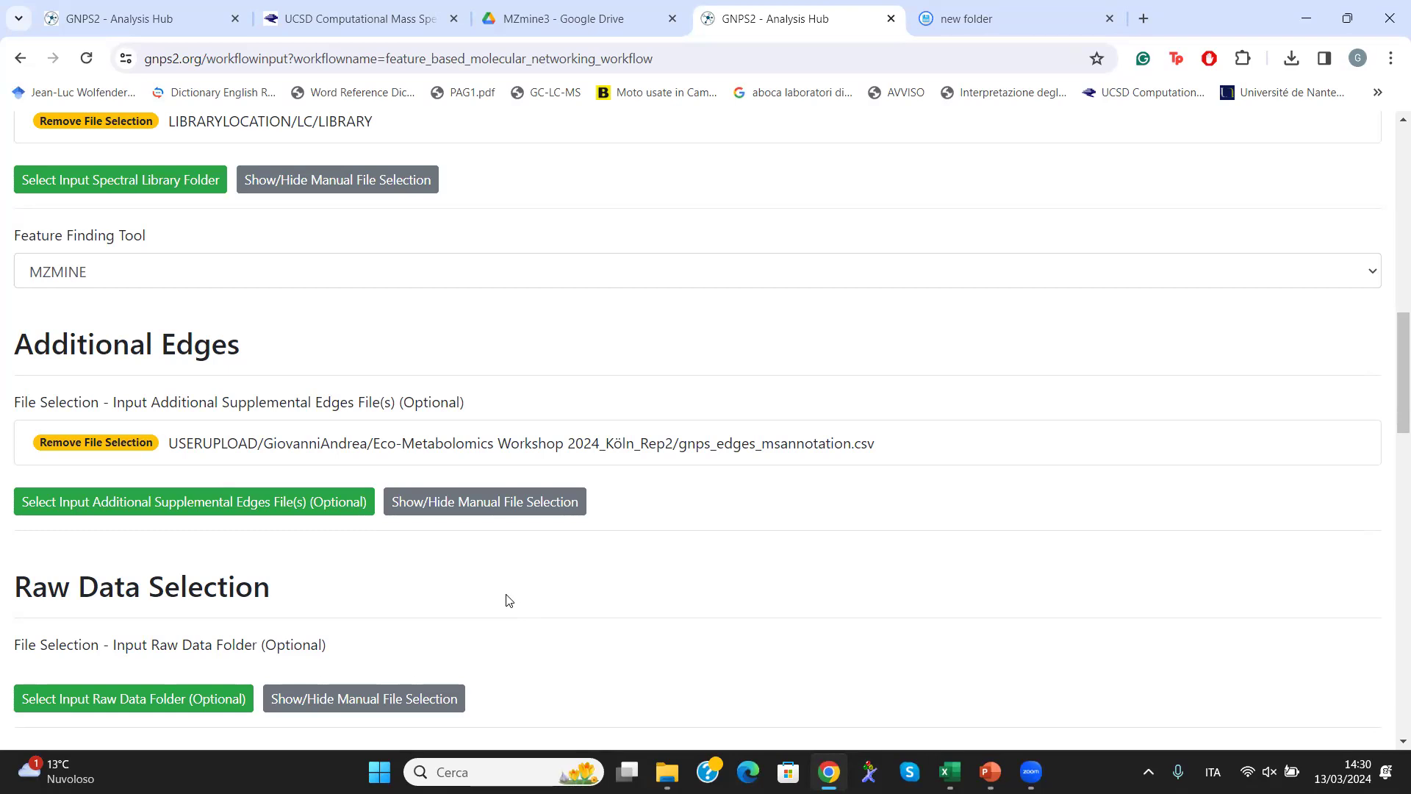
scroll(508, 599, "down", 1)
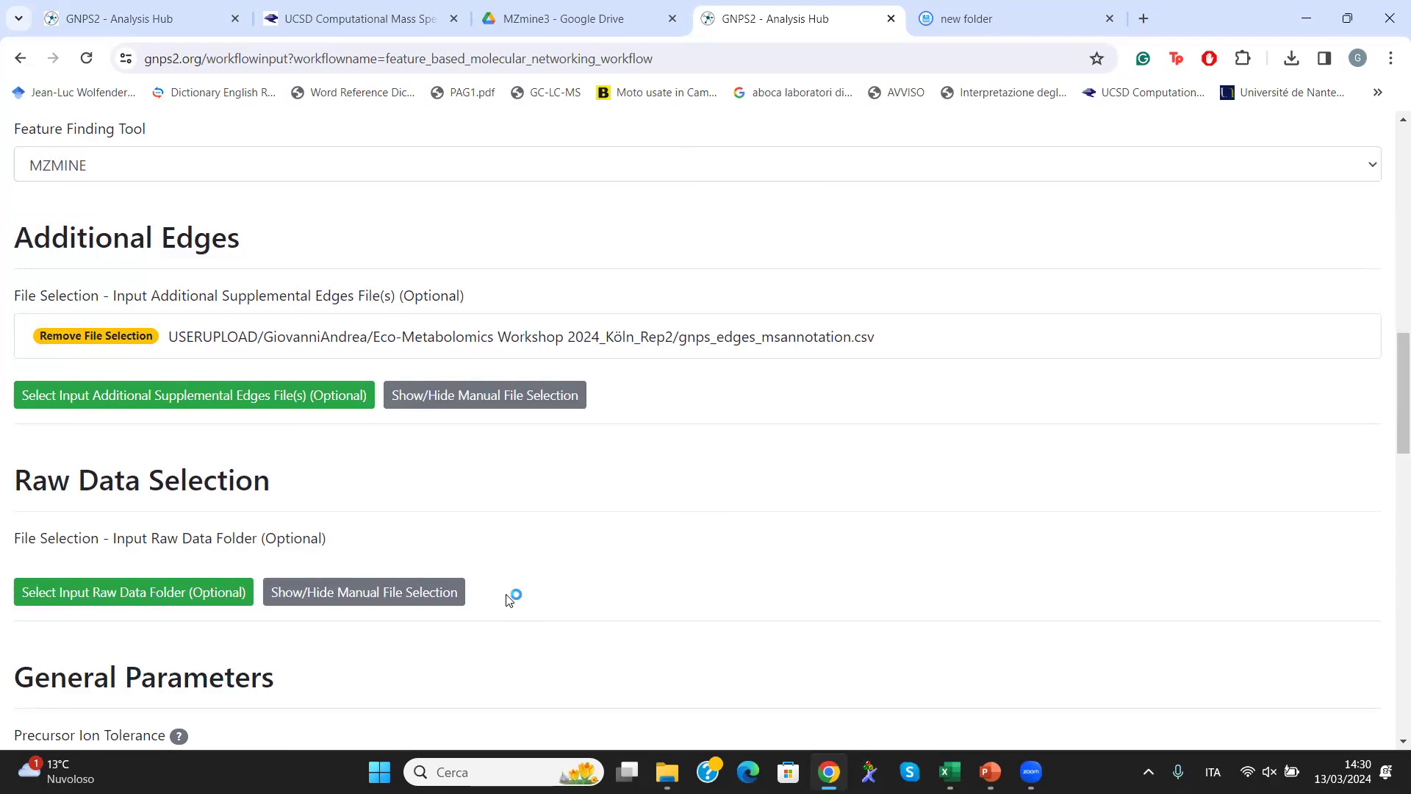
scroll(510, 600, "down", 1)
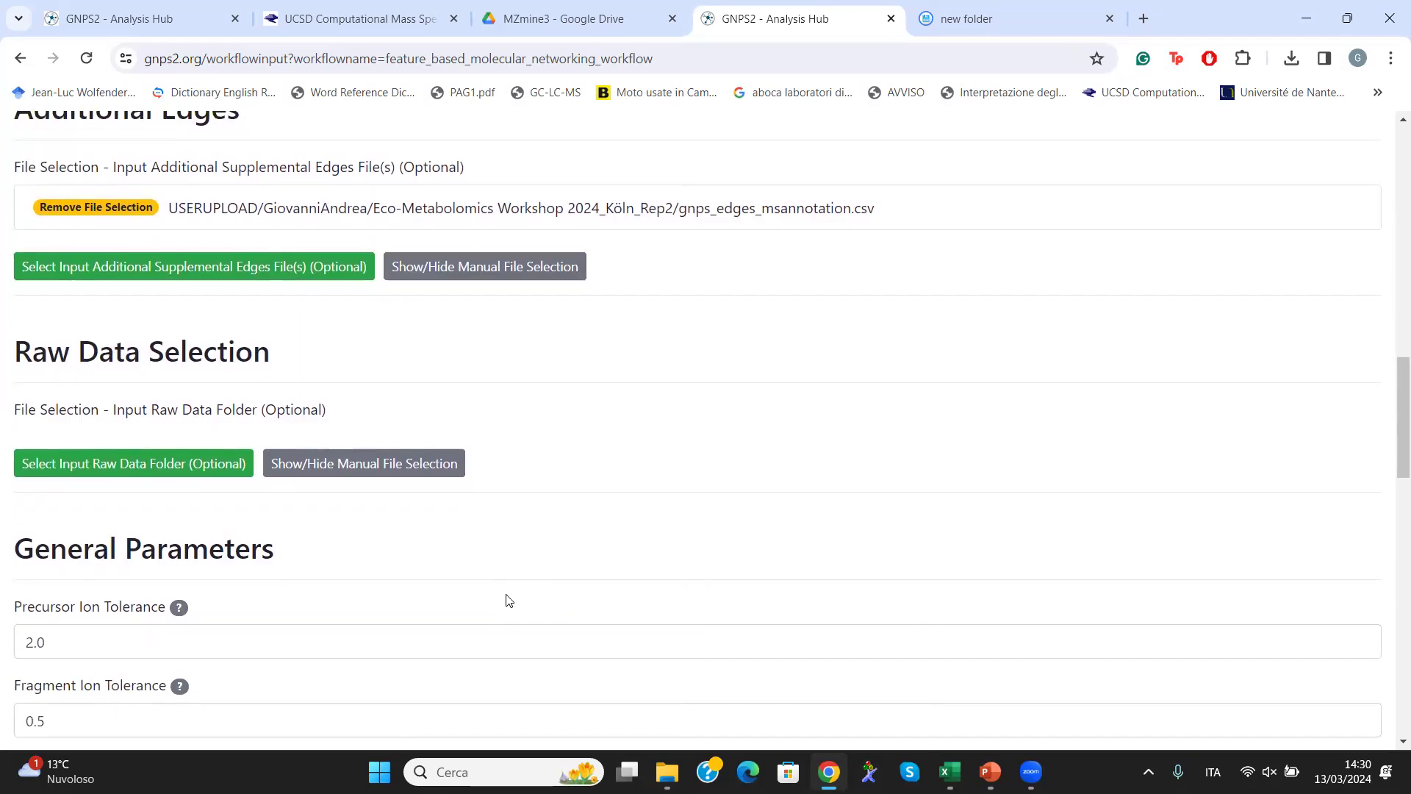
Step: Set both the Precursor Ion Tolerance and the Fragment Ion Tolerance to 0.02 in the general parameters
scroll(509, 600, "down", 1)
scroll(507, 595, "down", 2)
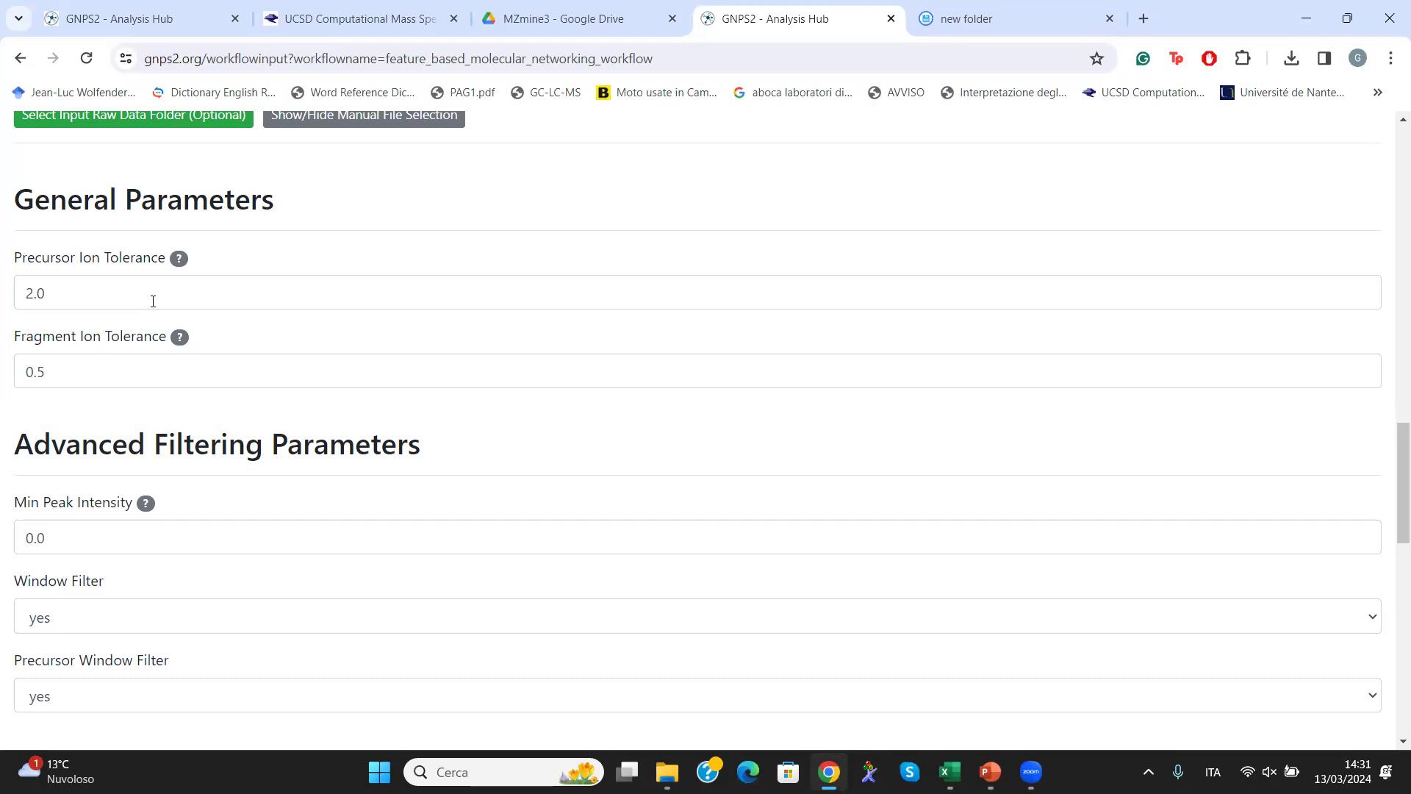
double_click(153, 301)
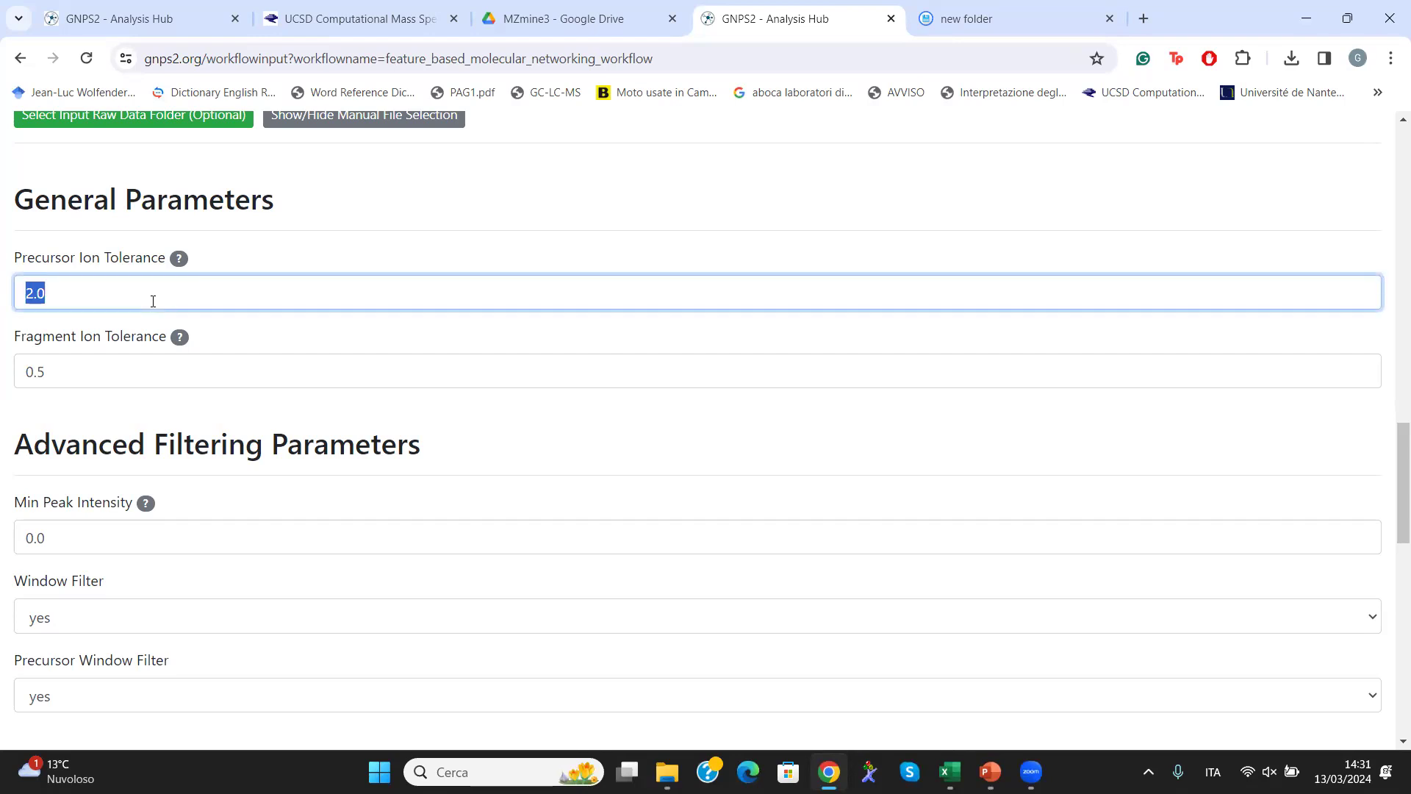
key("BackSpace")
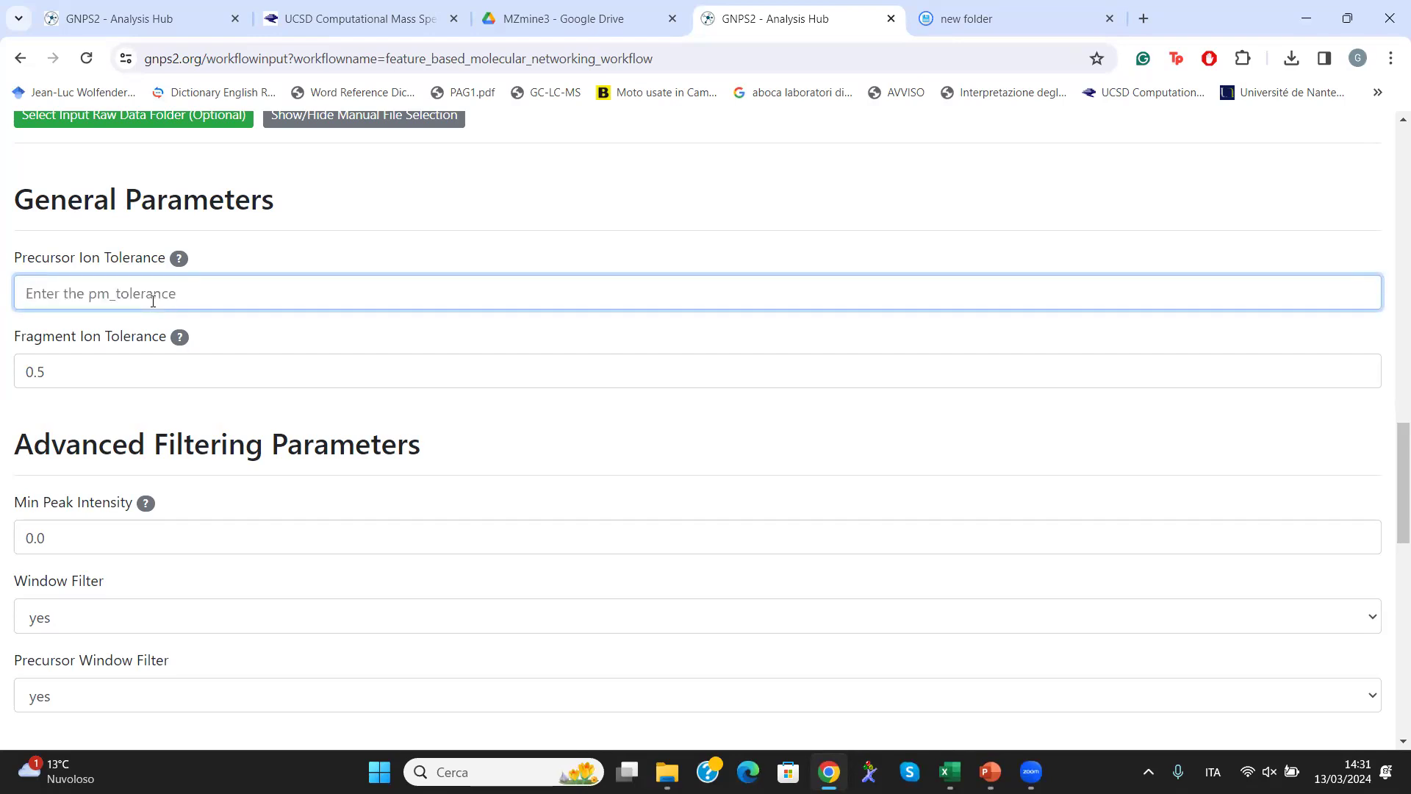
type("0.02")
double_click(81, 304)
key("ctrl+c")
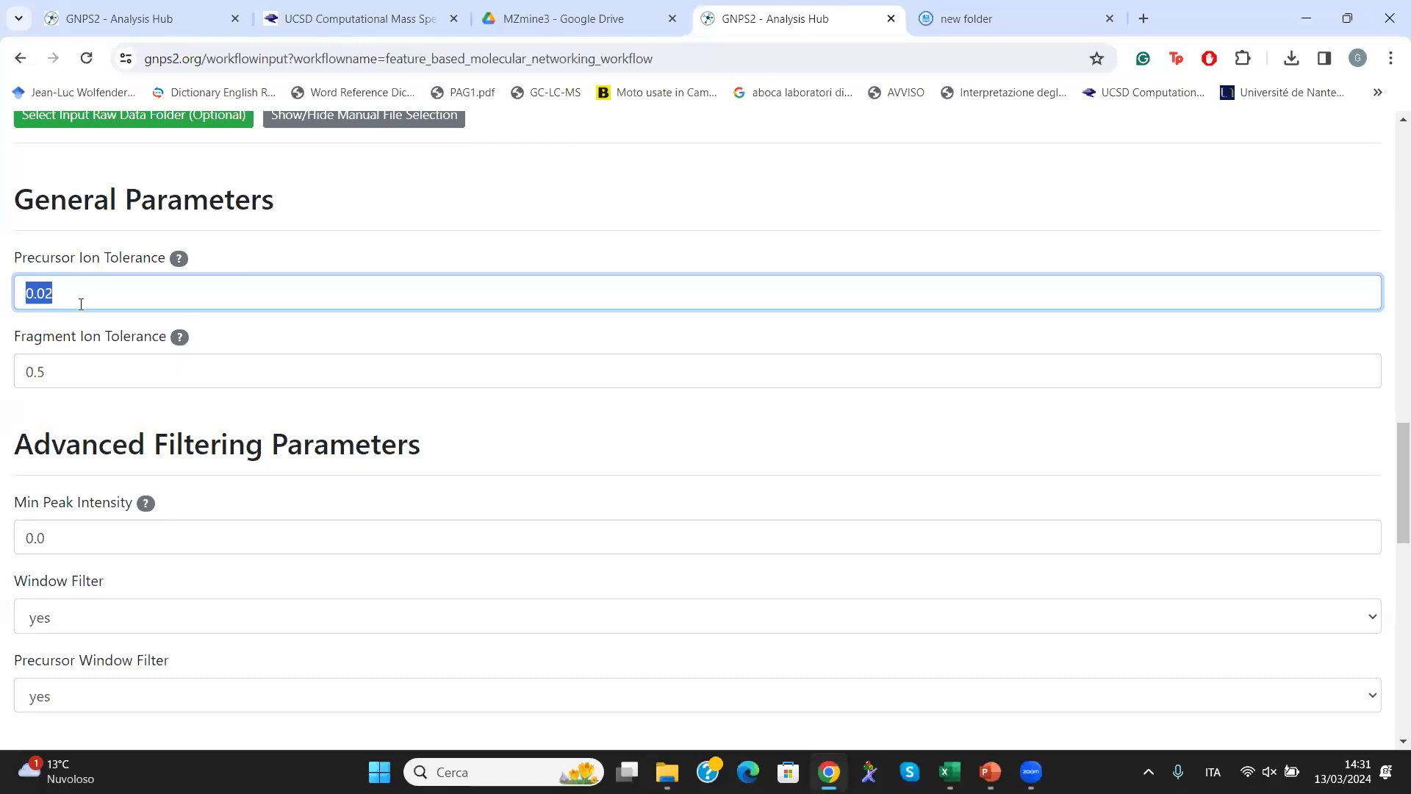
double_click(81, 357)
key("ctrl+v")
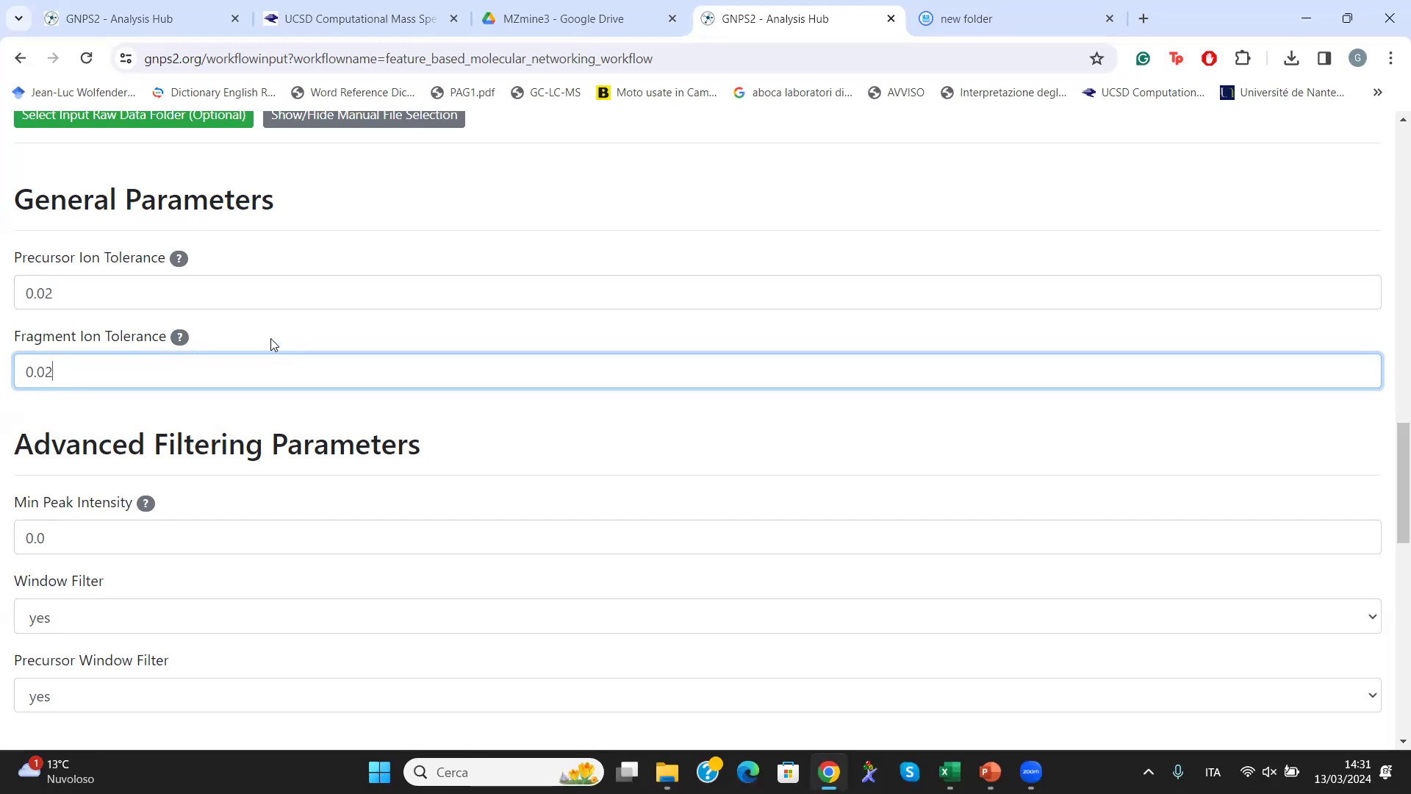
Step: Review the advanced filtering, networking, library search and normalization parameters through to the end of the workflow form
scroll(326, 502, "down", 1)
scroll(328, 504, "down", 2)
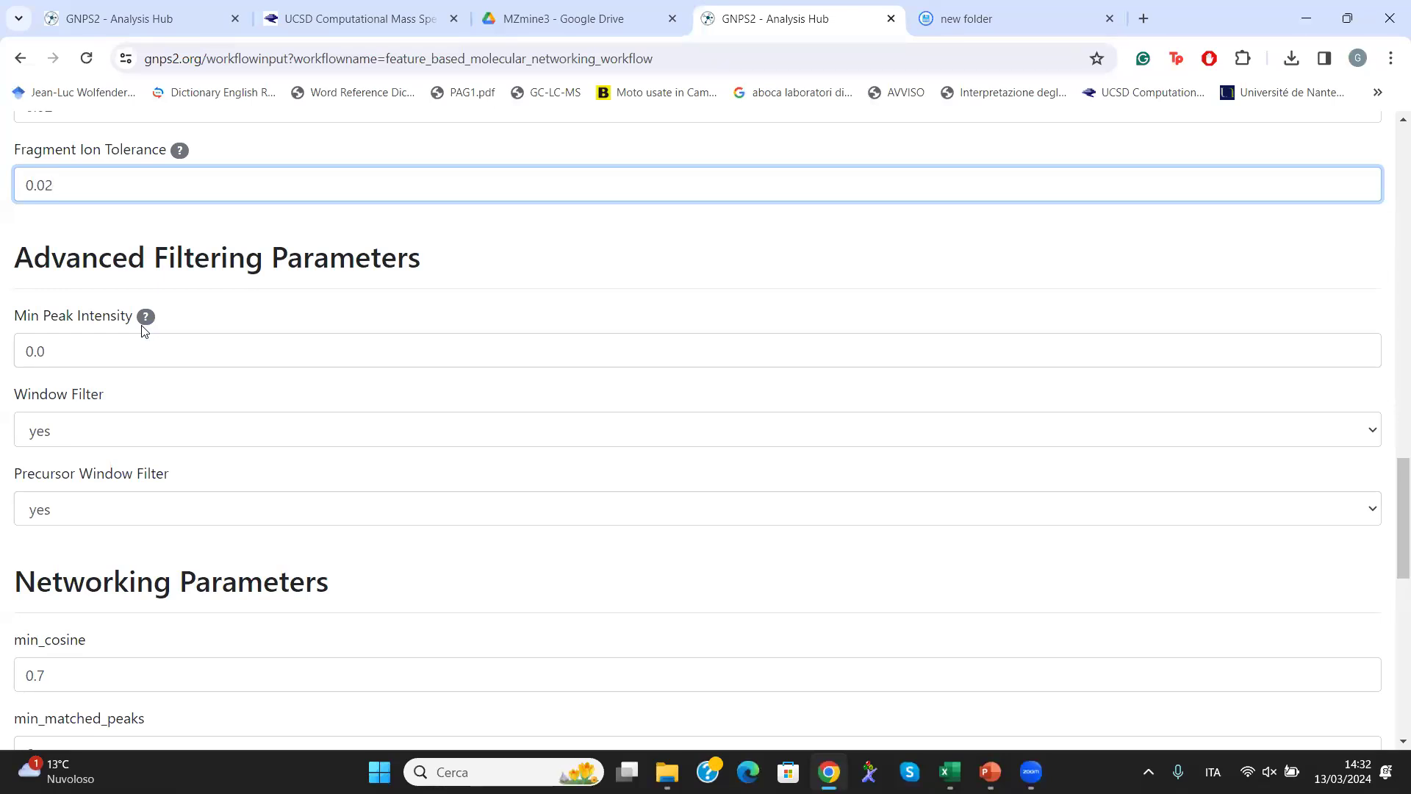
scroll(171, 387, "down", 1)
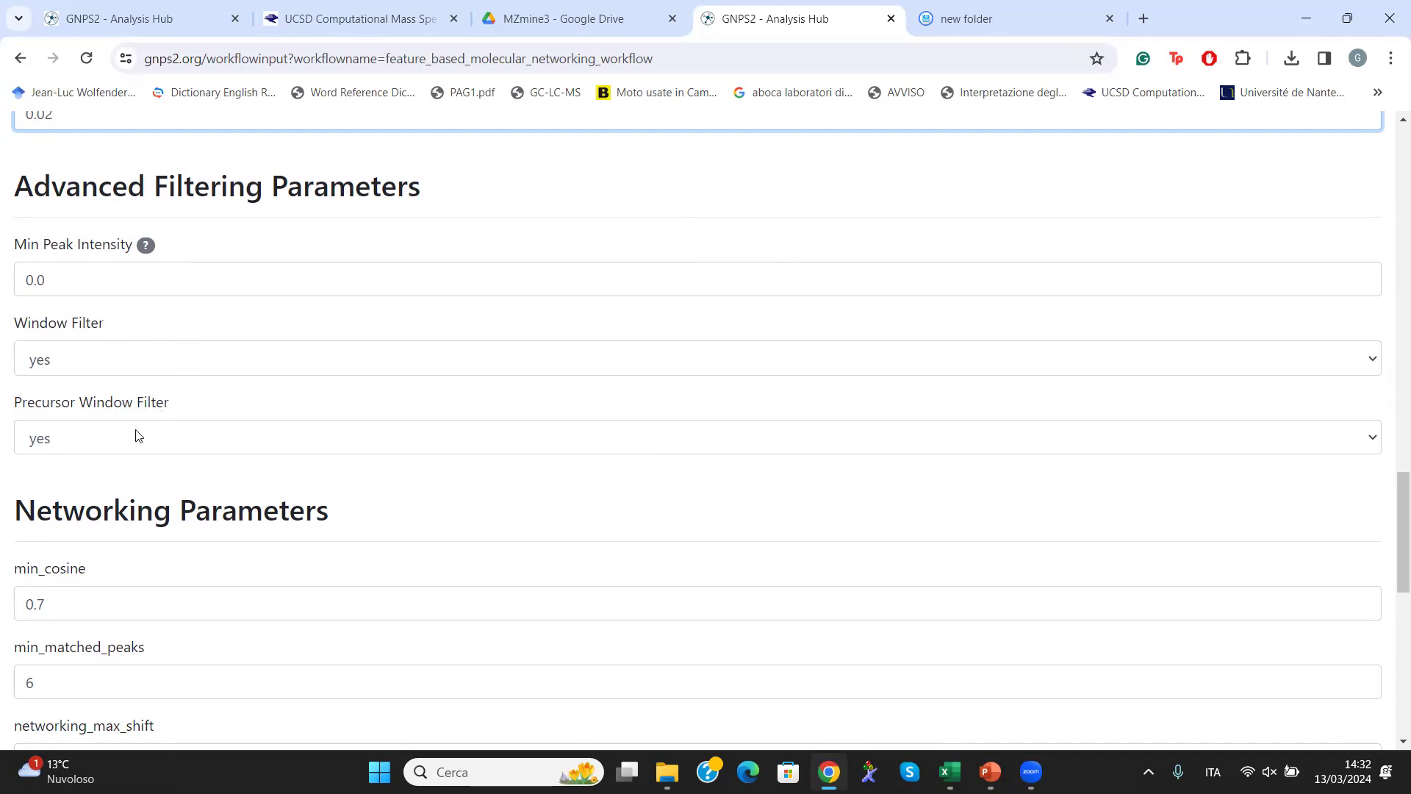
scroll(190, 386, "down", 1)
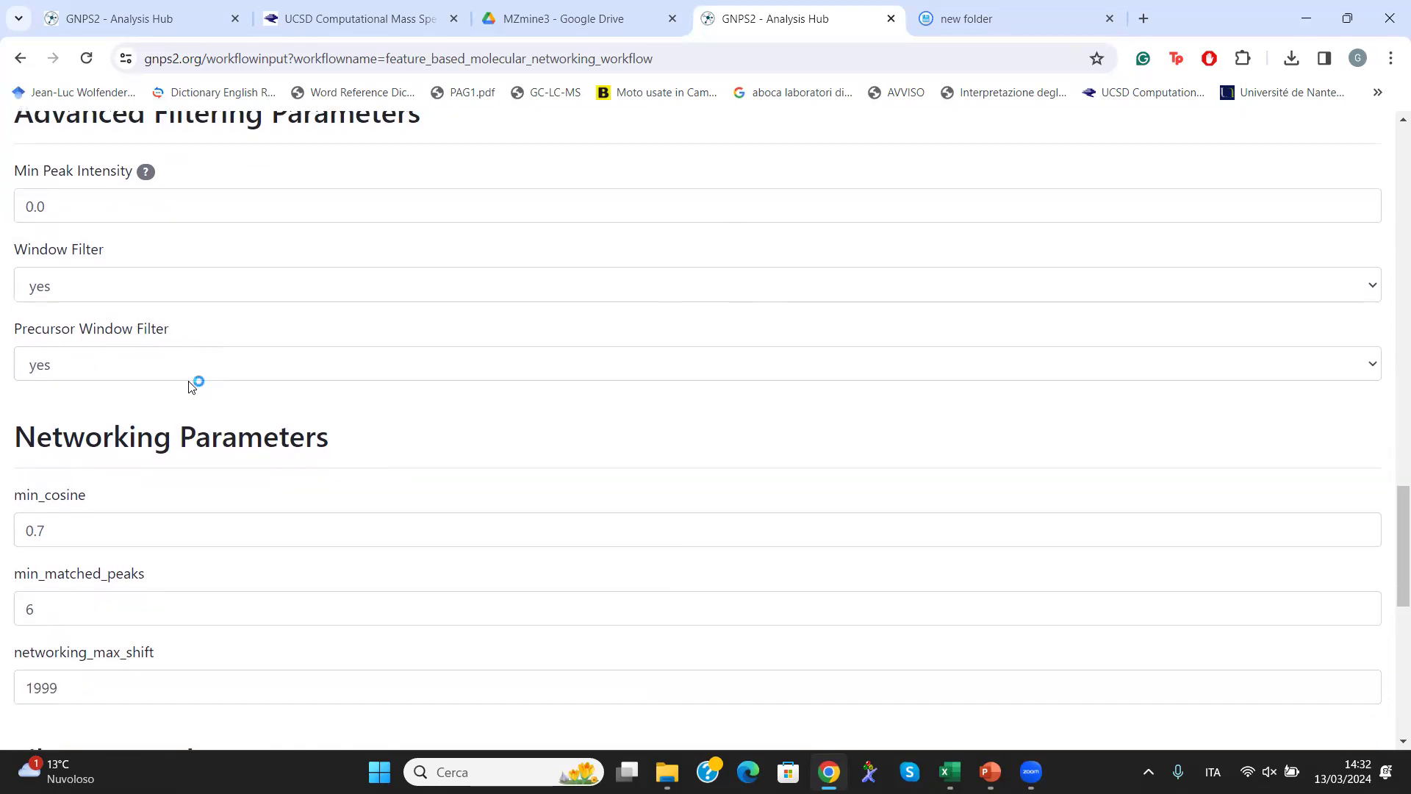
scroll(190, 383, "down", 3)
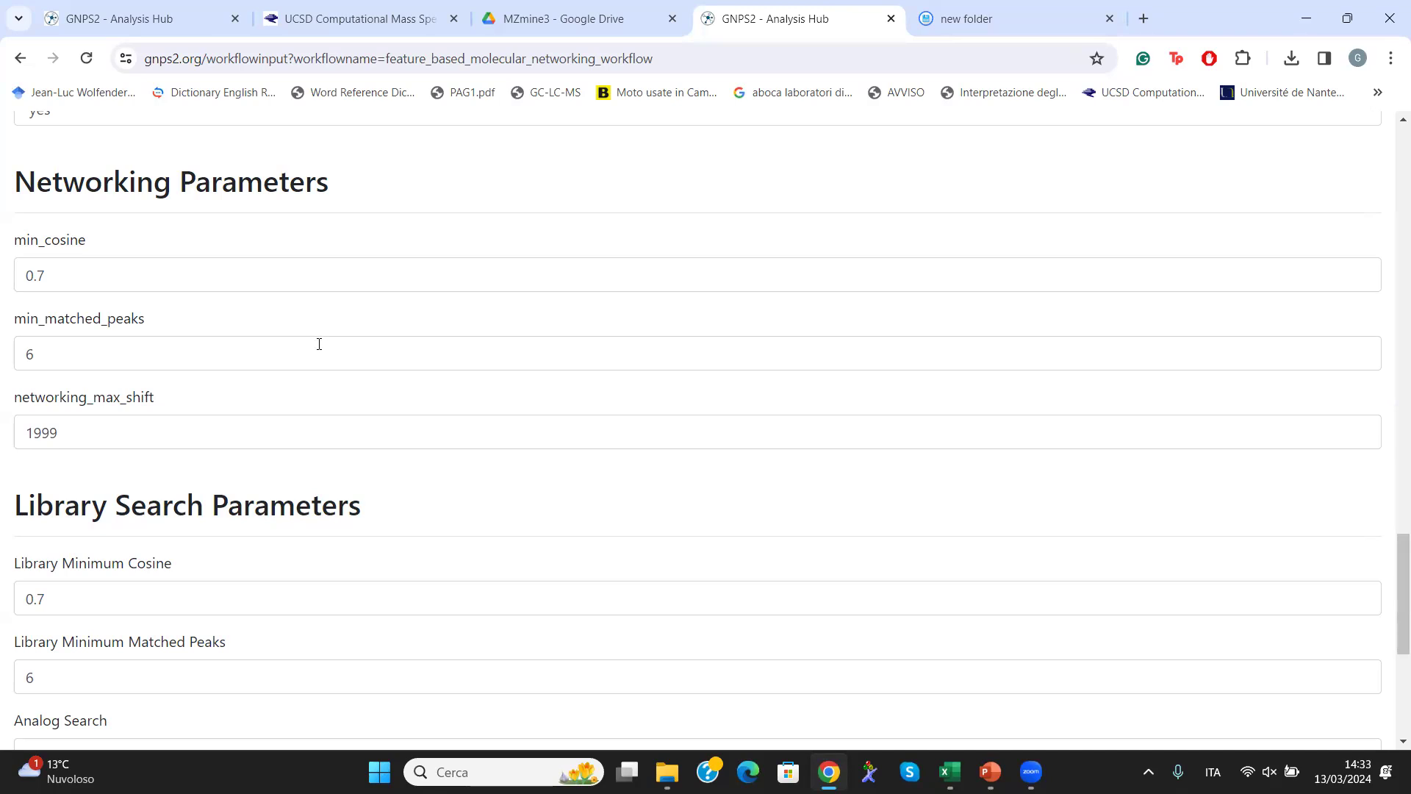
scroll(319, 344, "down", 3)
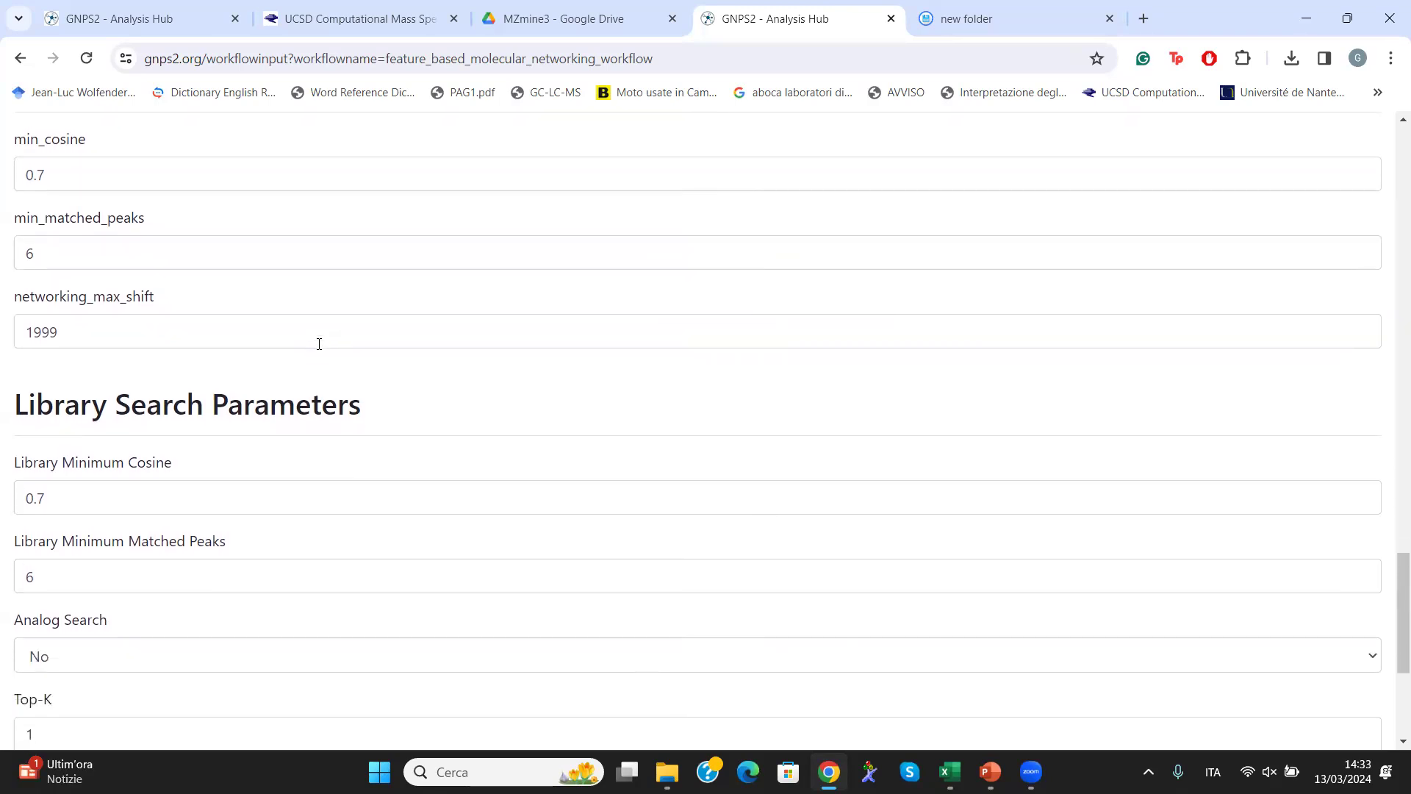
scroll(319, 344, "down", 2)
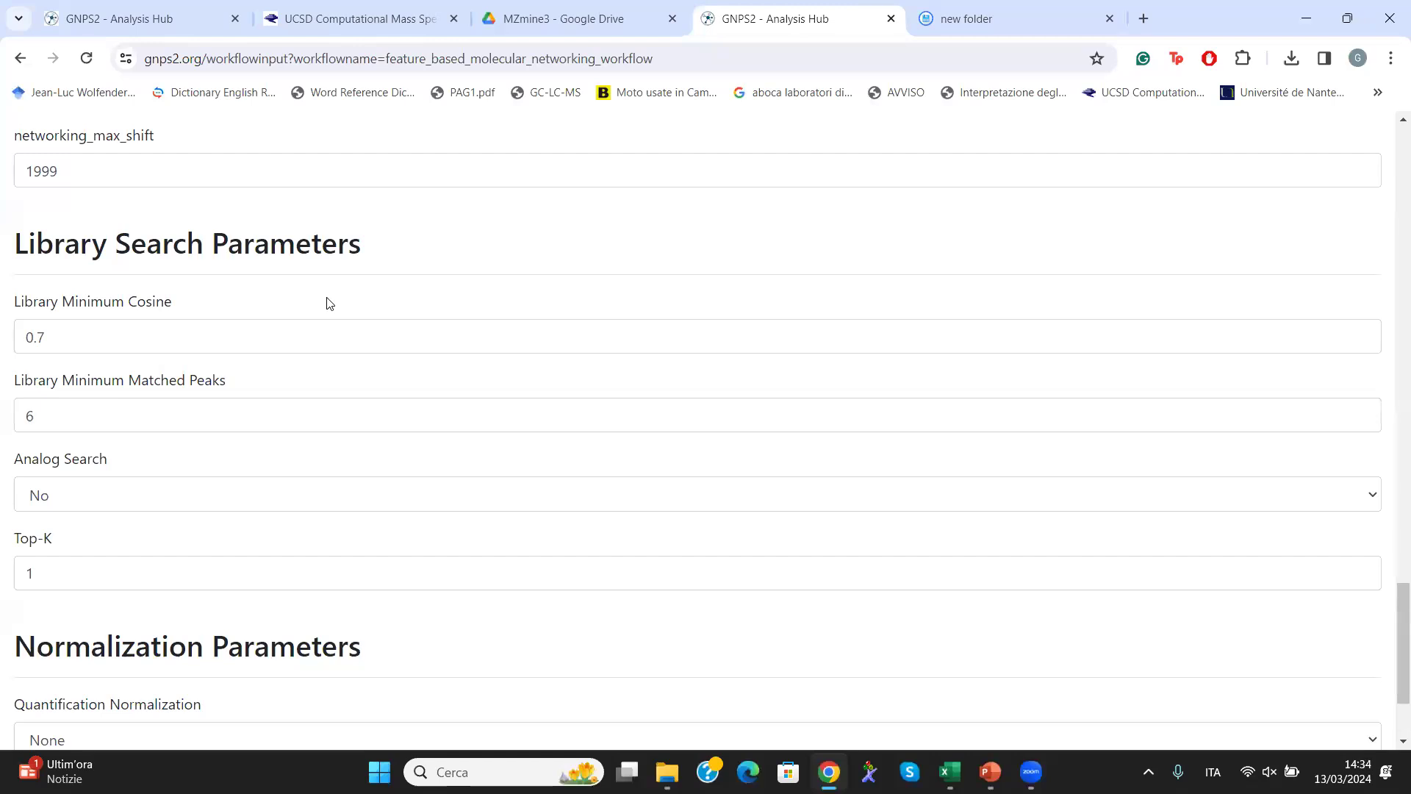
scroll(329, 303, "up", 3)
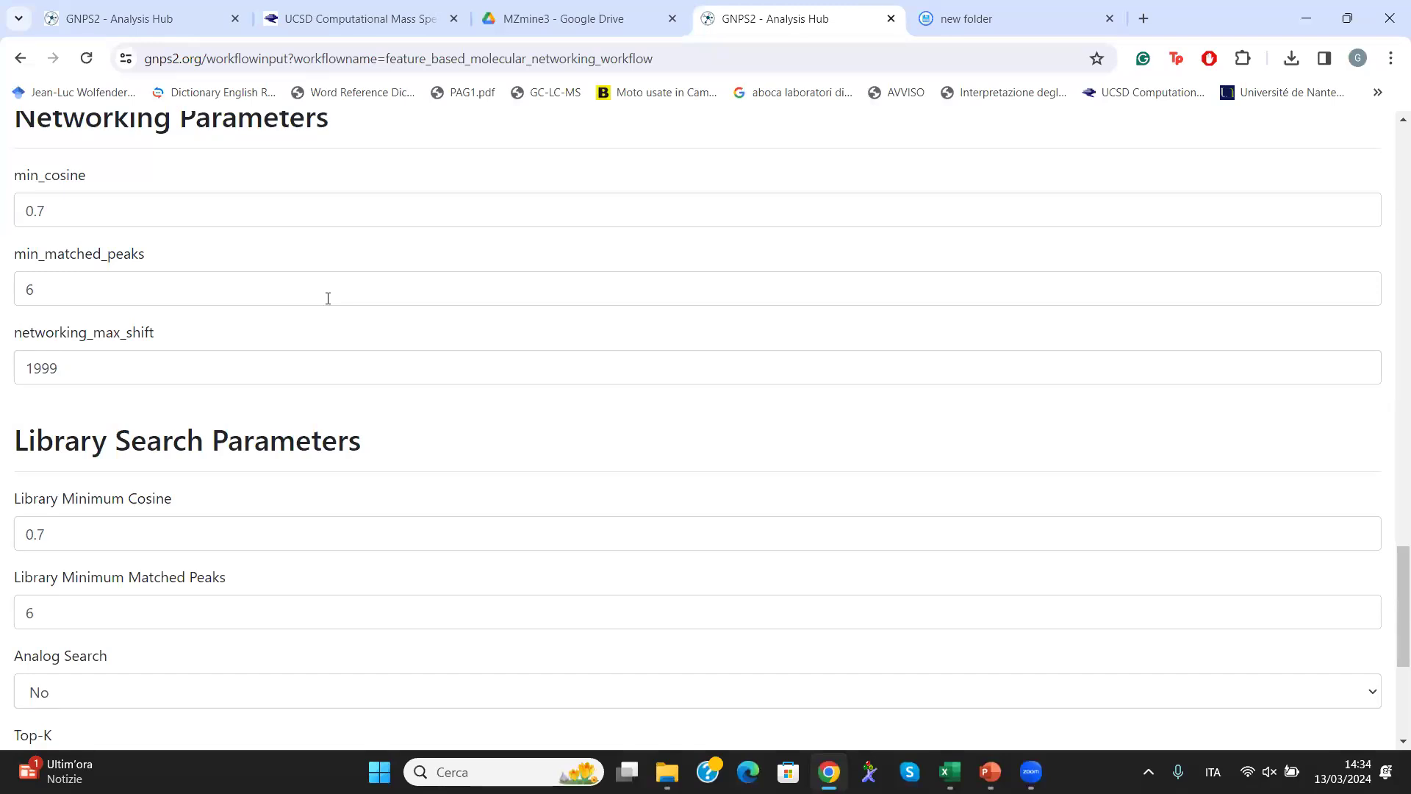
scroll(327, 298, "down", 3)
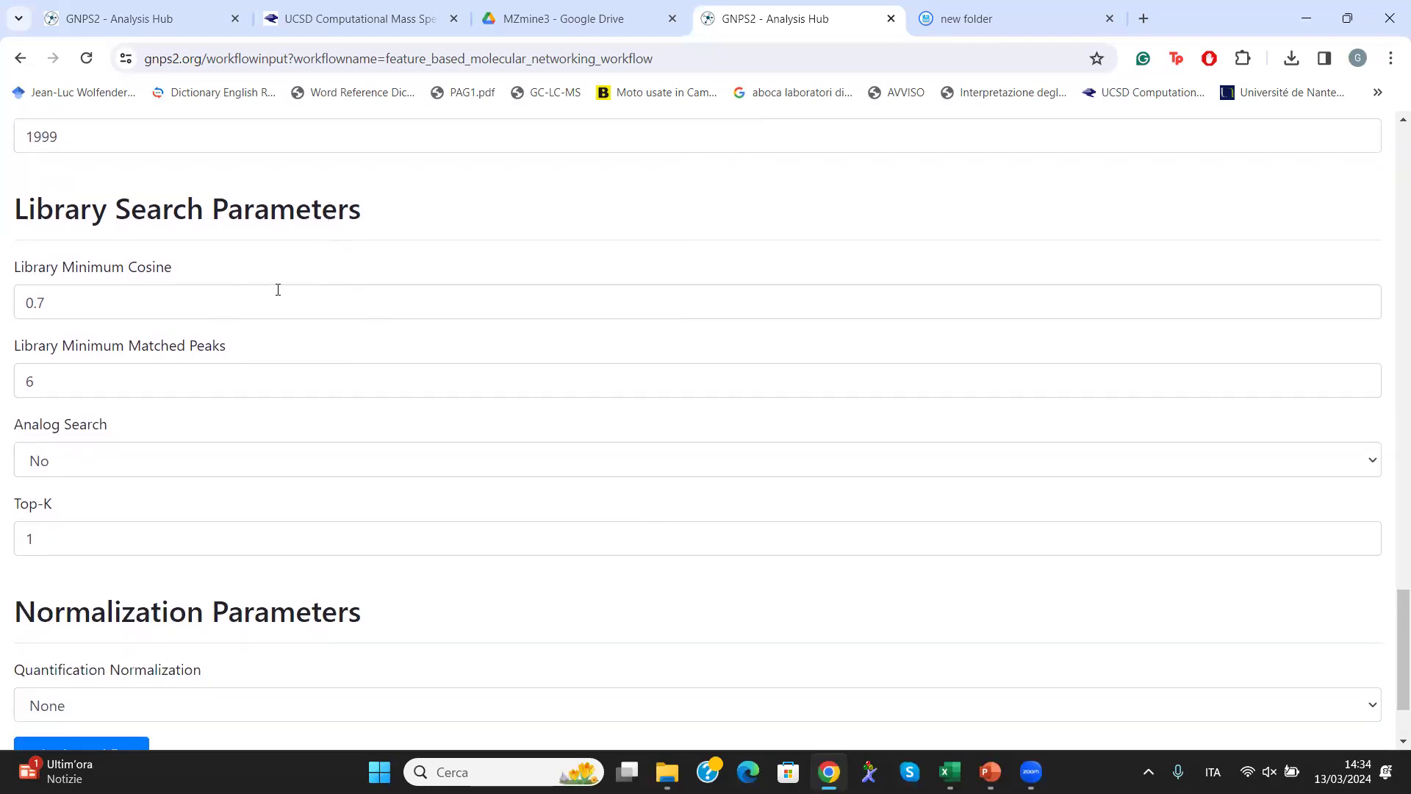
scroll(279, 293, "down", 2)
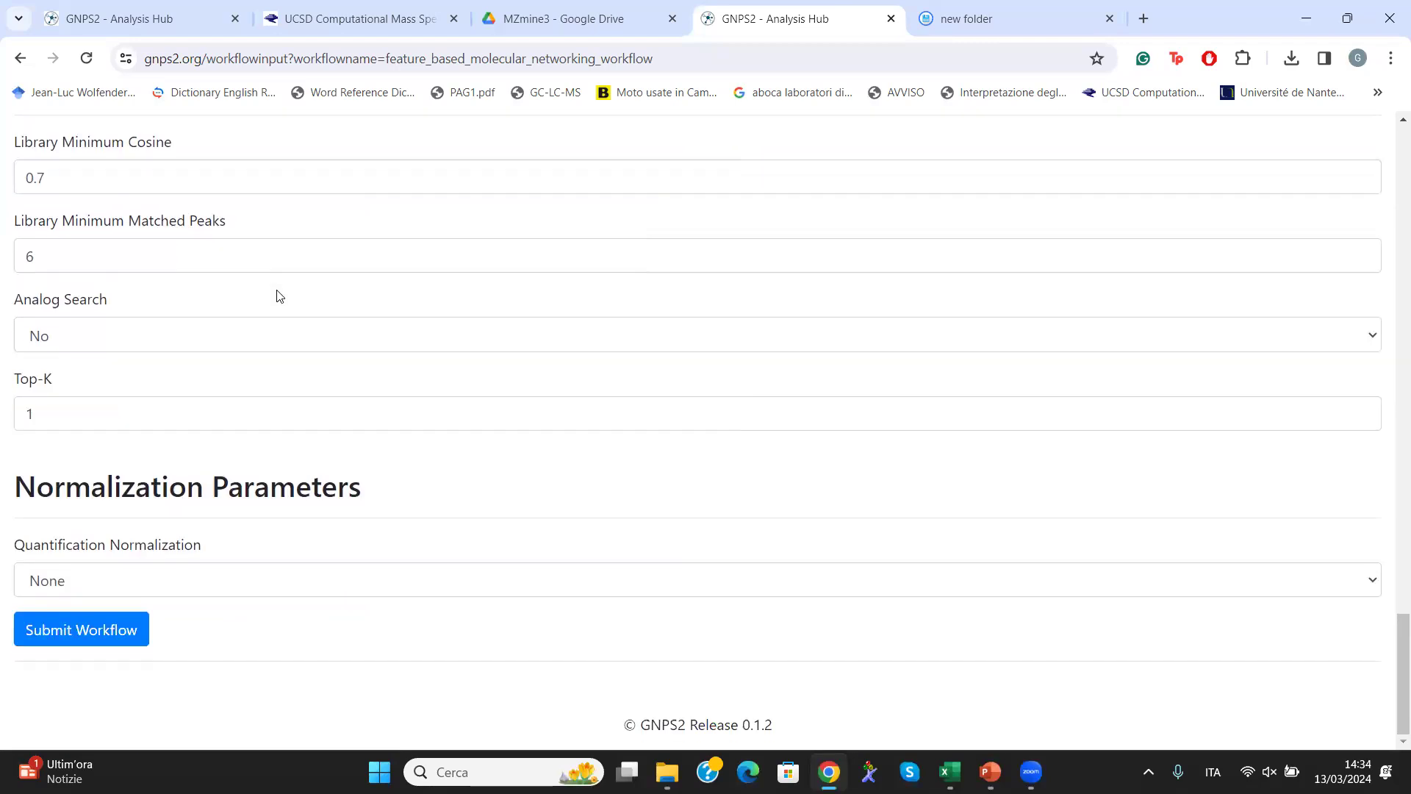
Step: Recheck the library search and normalization settings, the edges and raw data selections, and the tolerance, filtering and networking parameters before submission
scroll(279, 296, "up", 1)
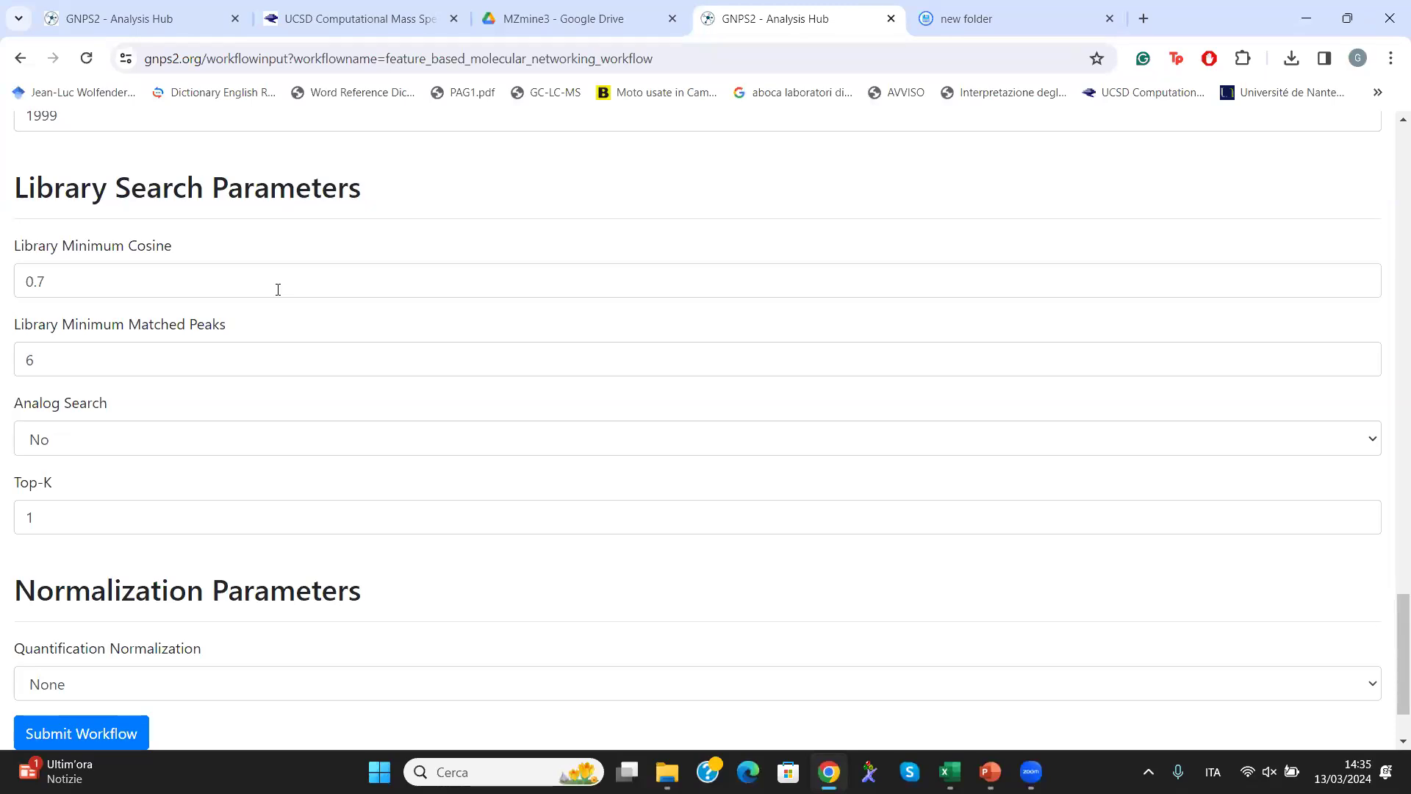
scroll(277, 289, "down", 1)
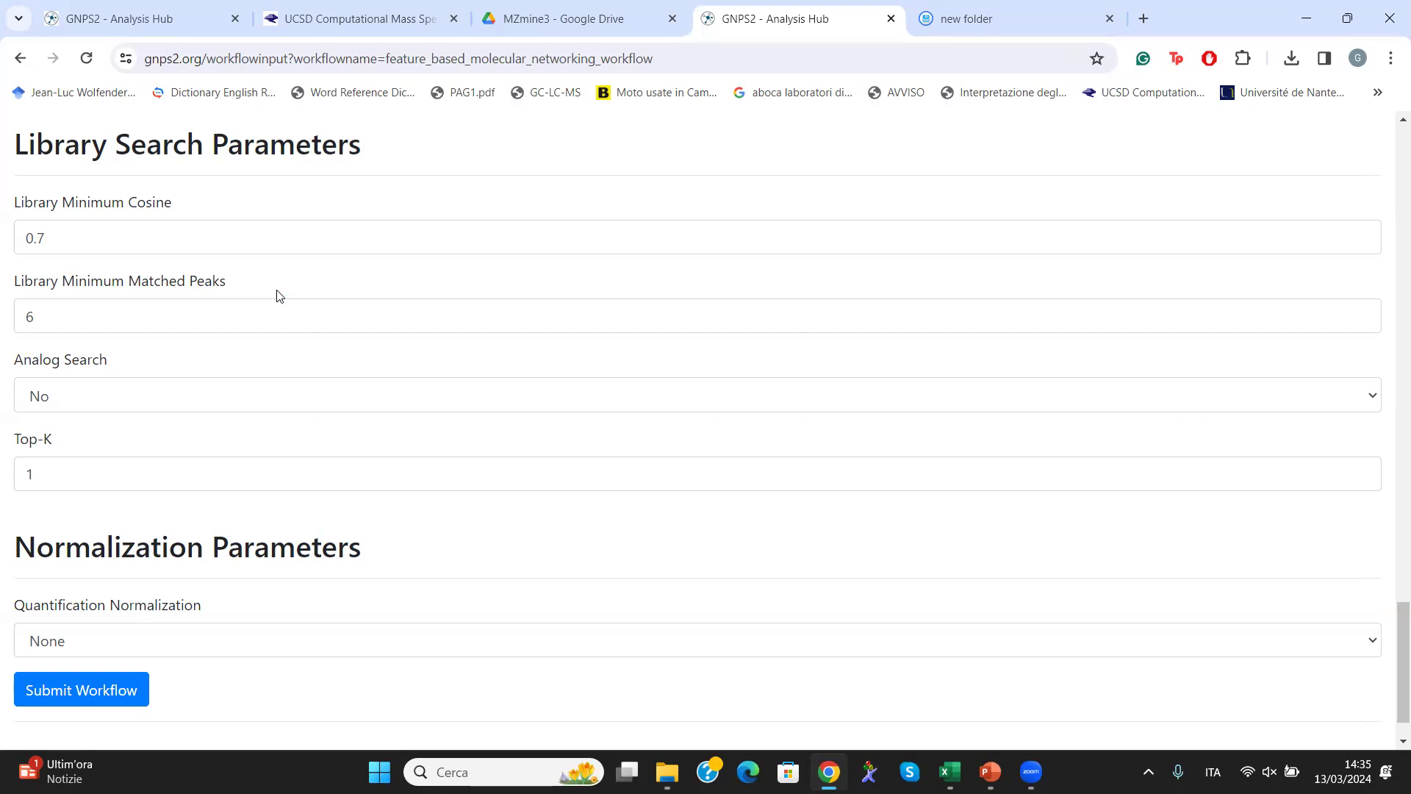
scroll(279, 296, "down", 1)
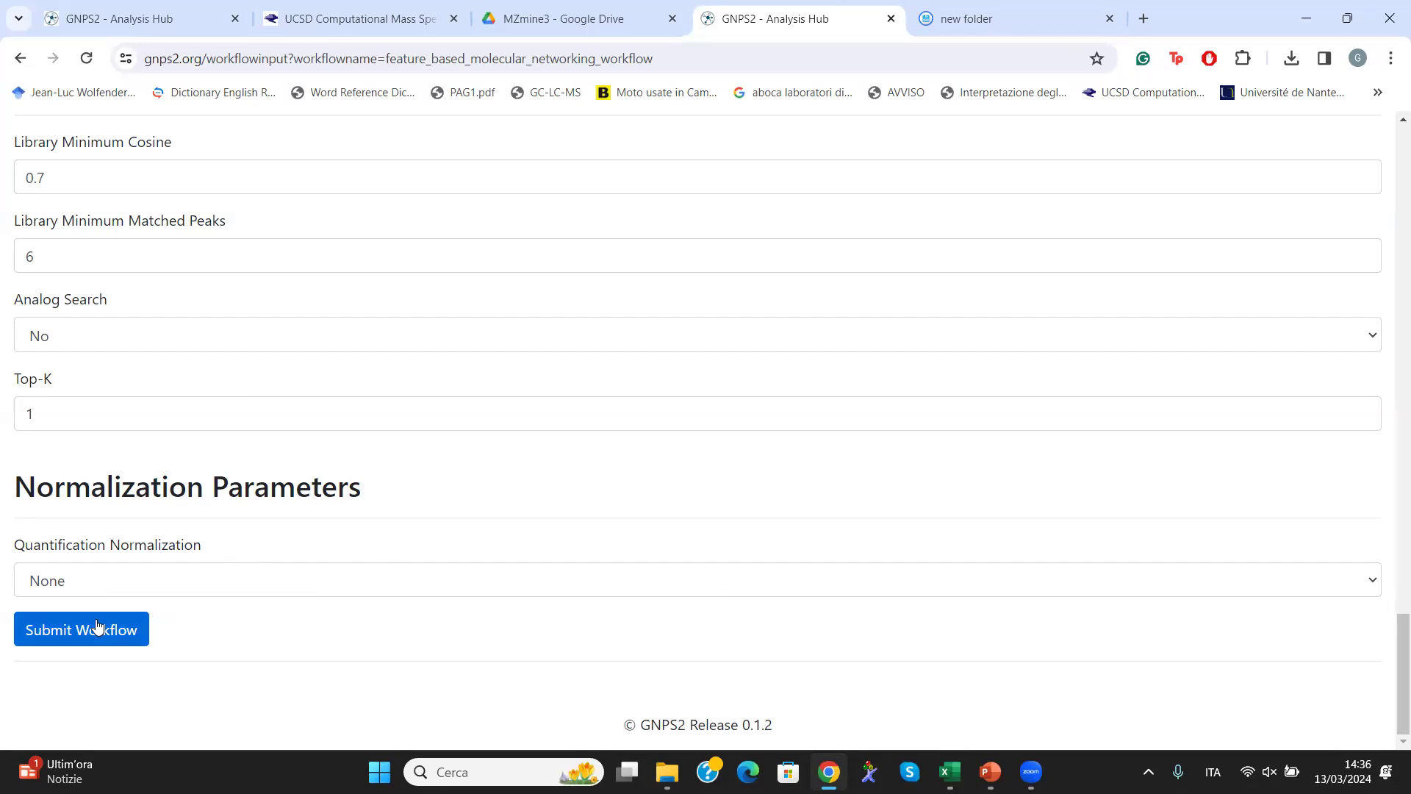
scroll(98, 626, "up", 20)
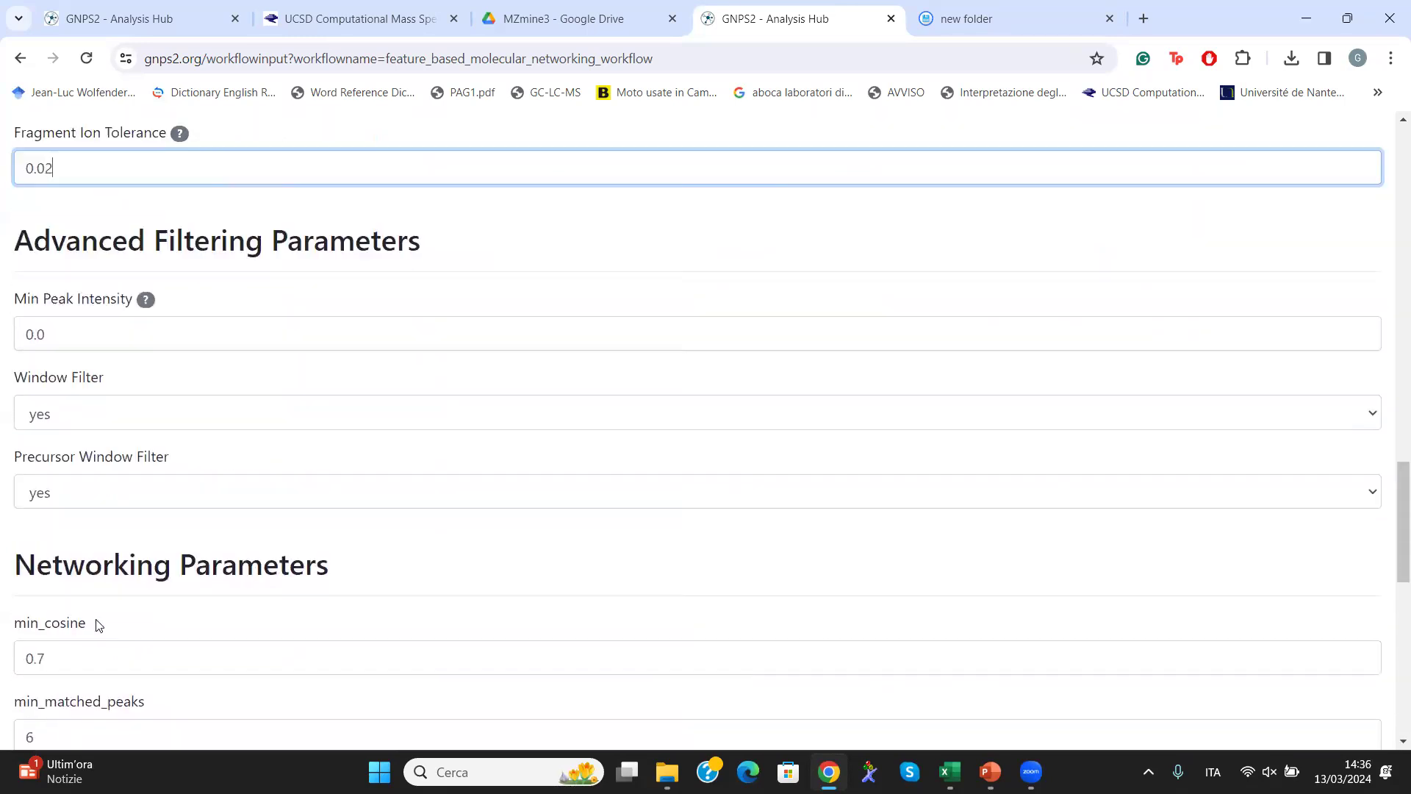
scroll(97, 619, "up", 5)
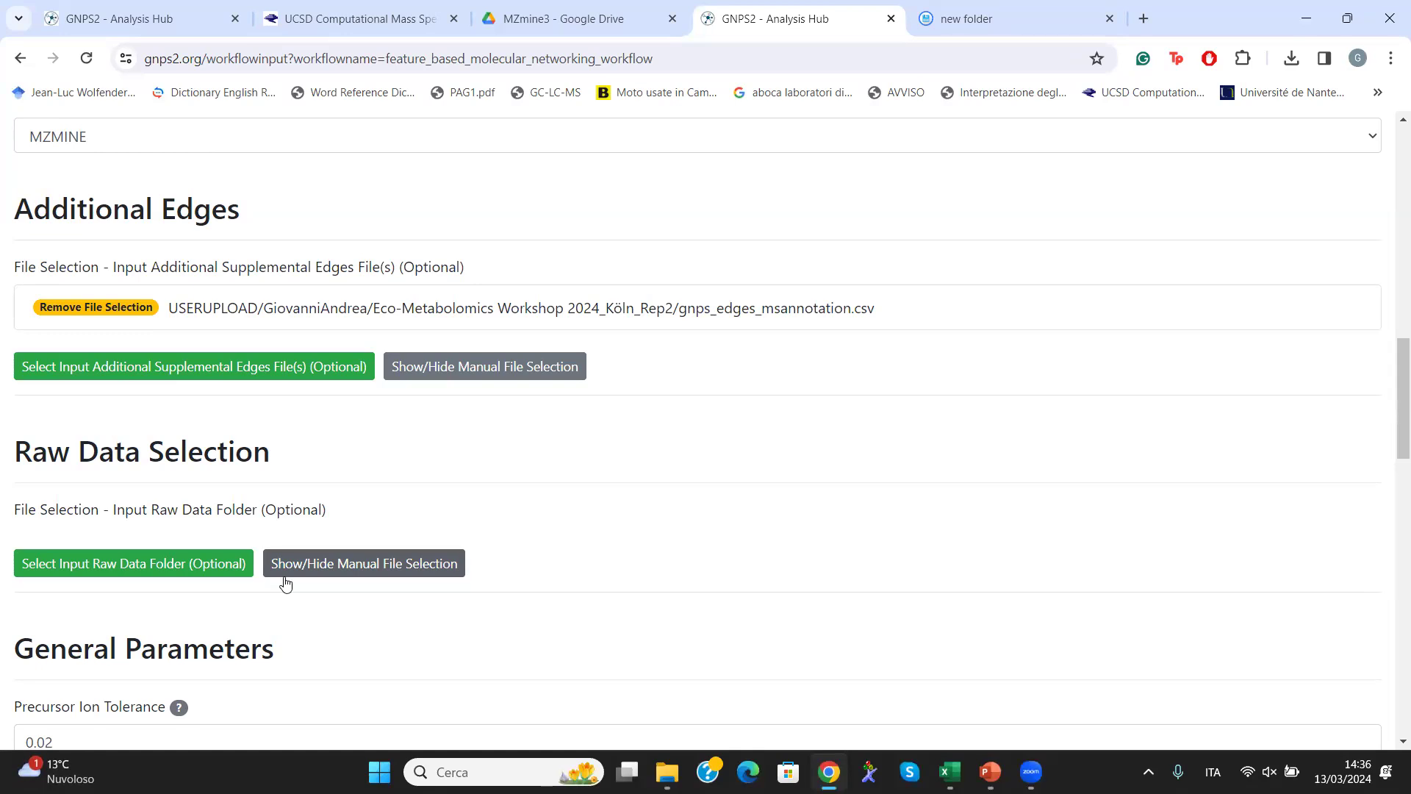
scroll(784, 500, "down", 1)
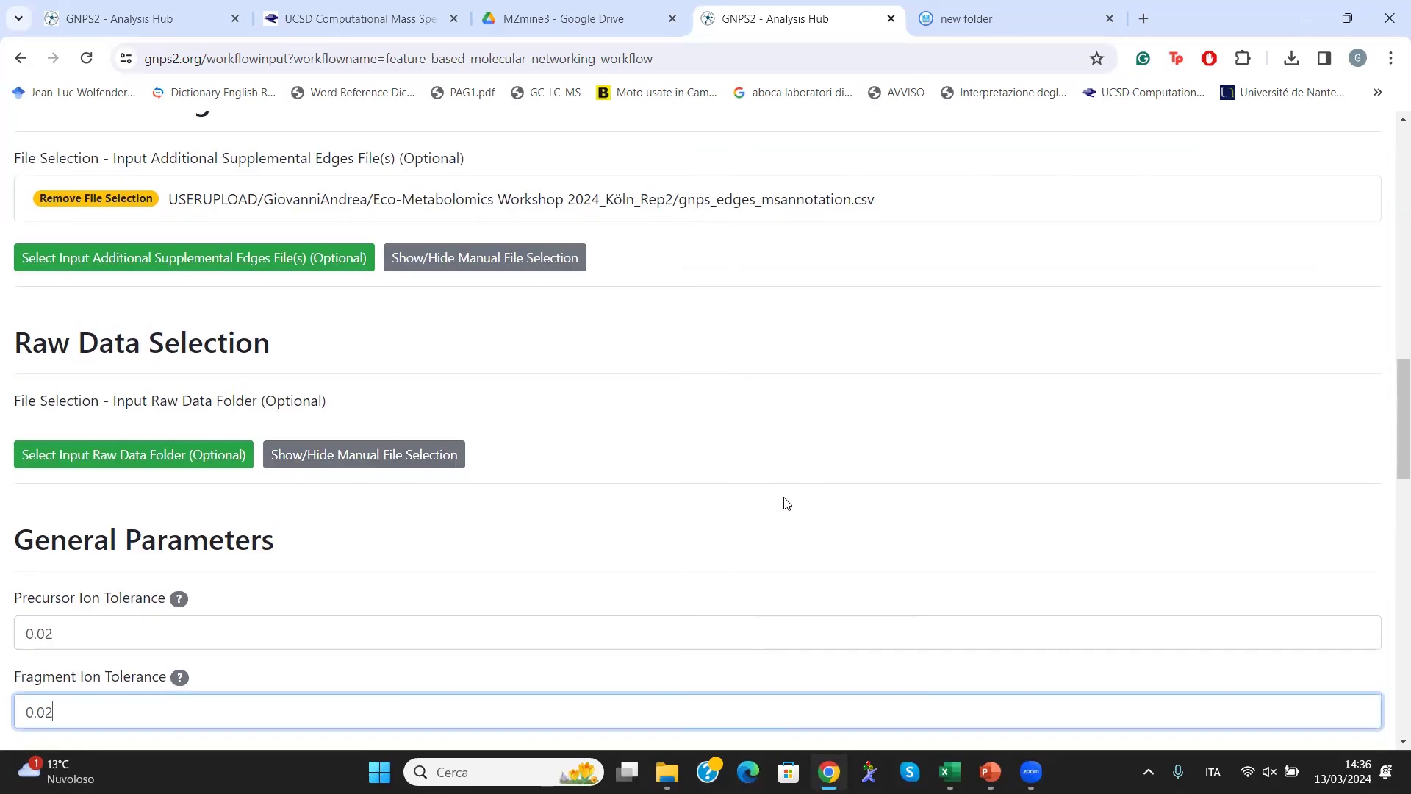
scroll(785, 504, "down", 12)
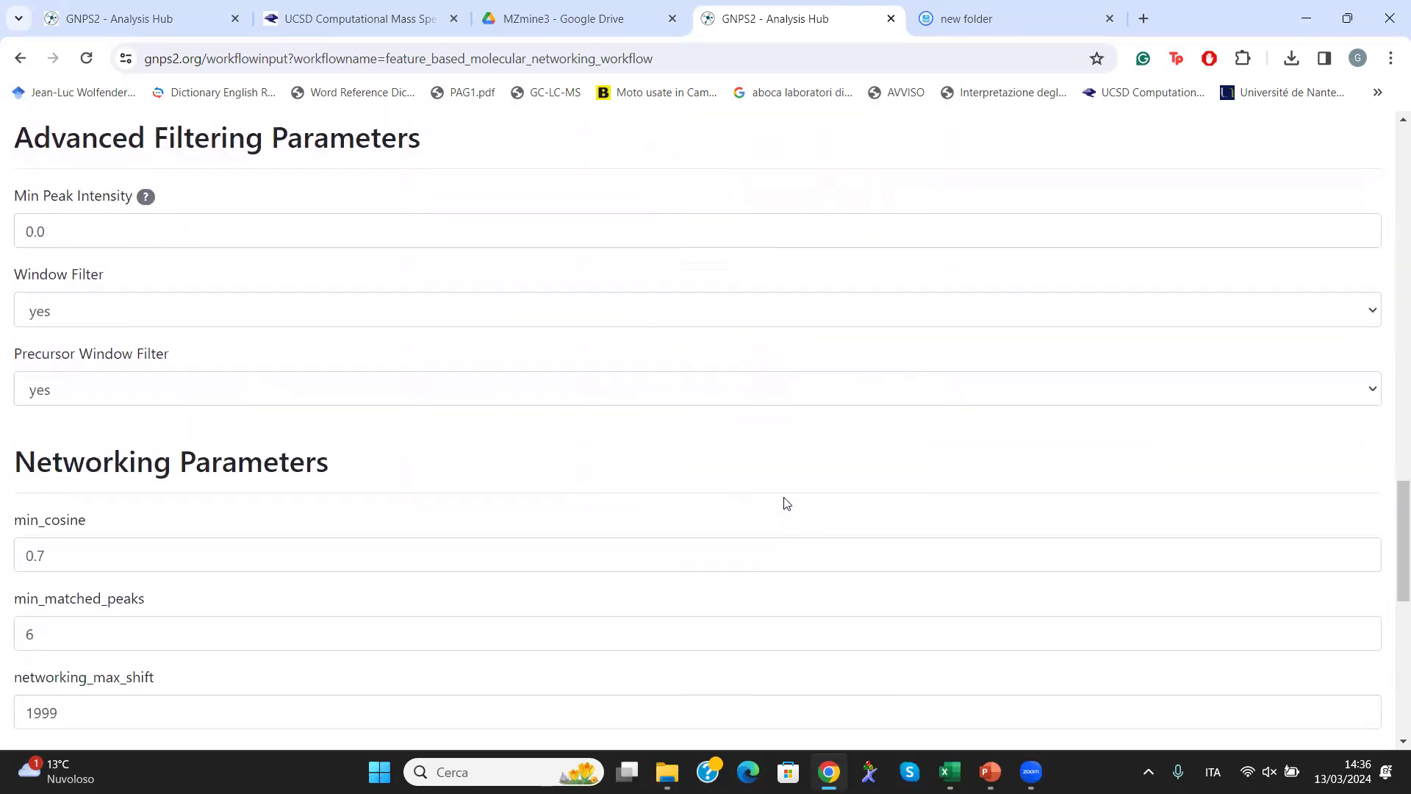
scroll(785, 498, "down", 1)
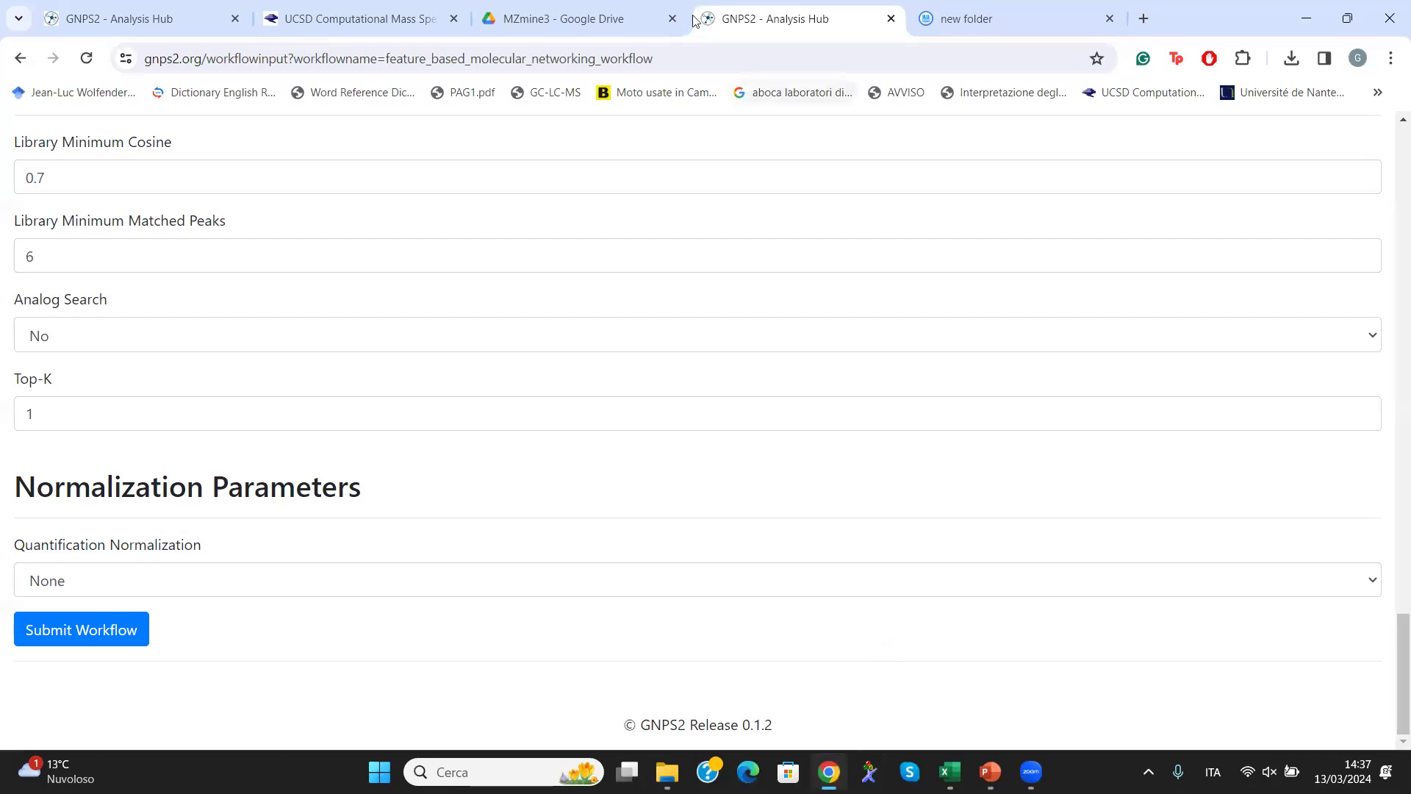
Step: Open the GNPS2 FBMN job document from the shared EcoMetabolomics 2024 folder in Google Drive and copy its GNPS2 status link
mouse_move(621, 6)
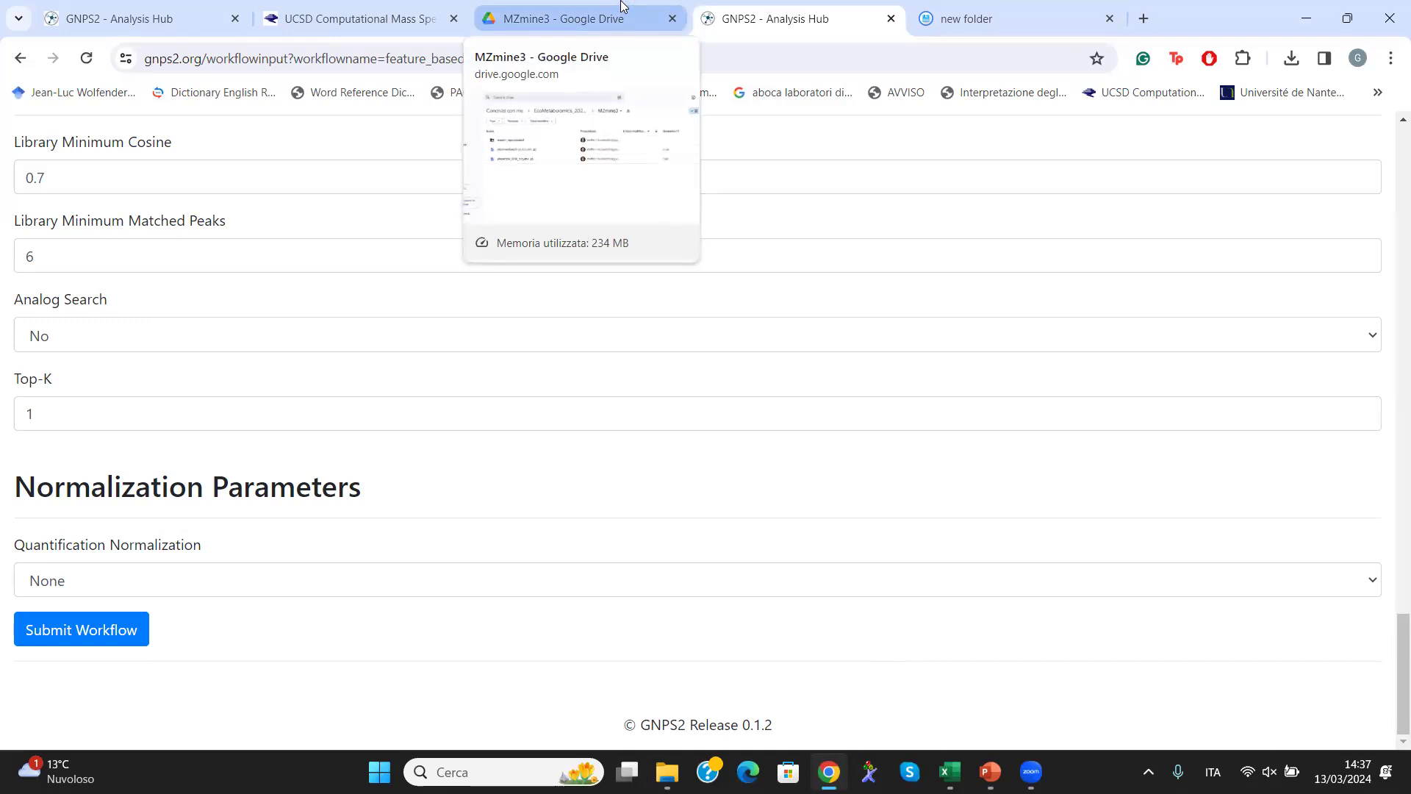
left_click(621, 6)
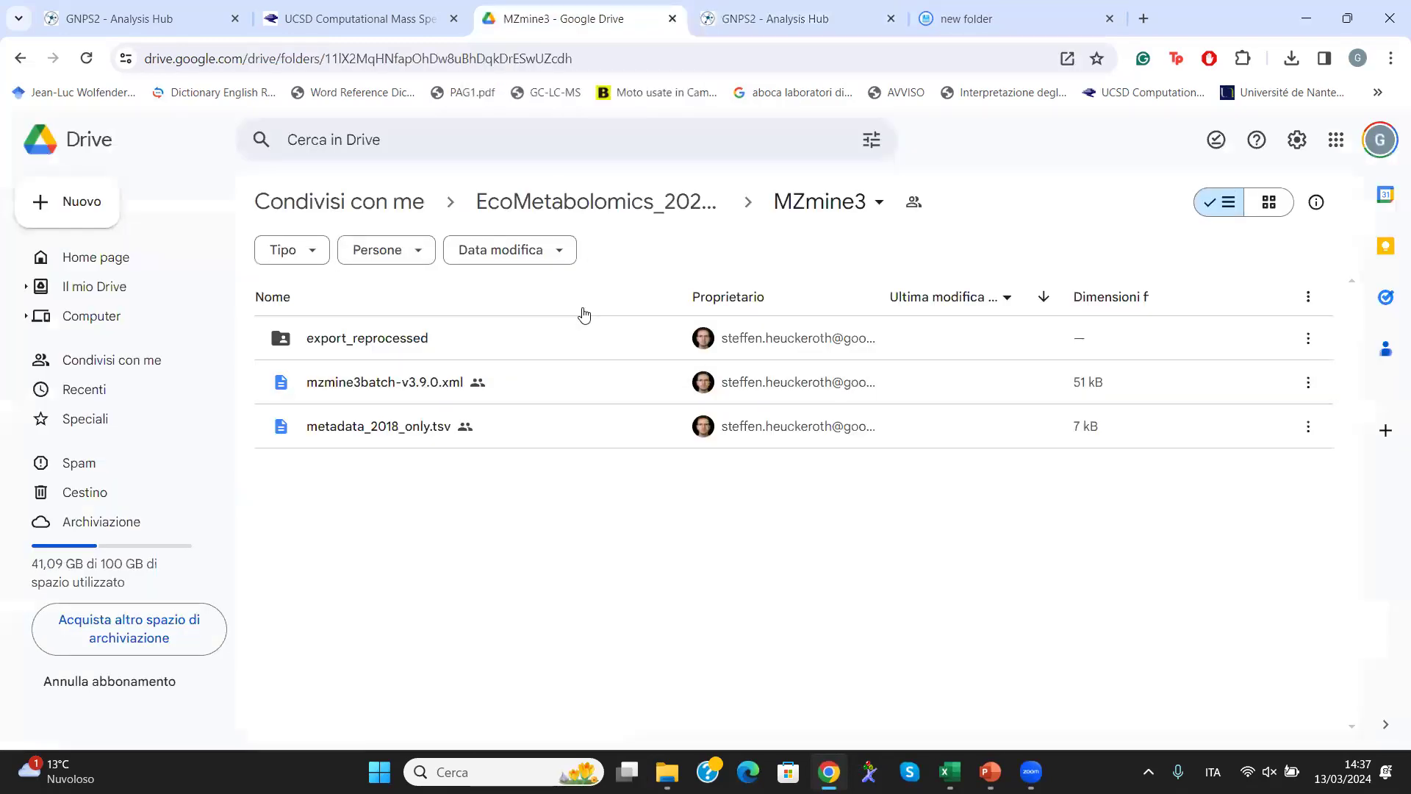
left_click(575, 201)
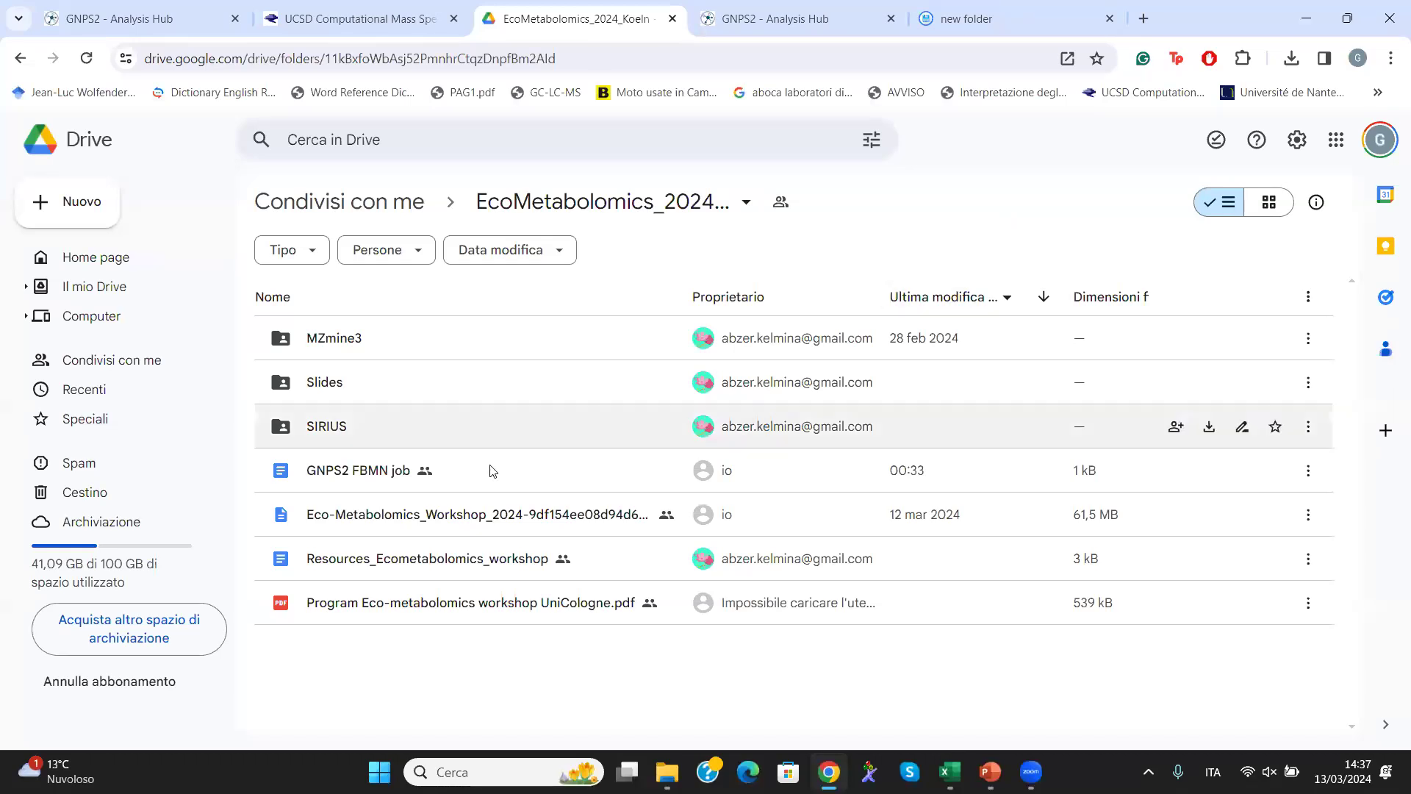
double_click(412, 473)
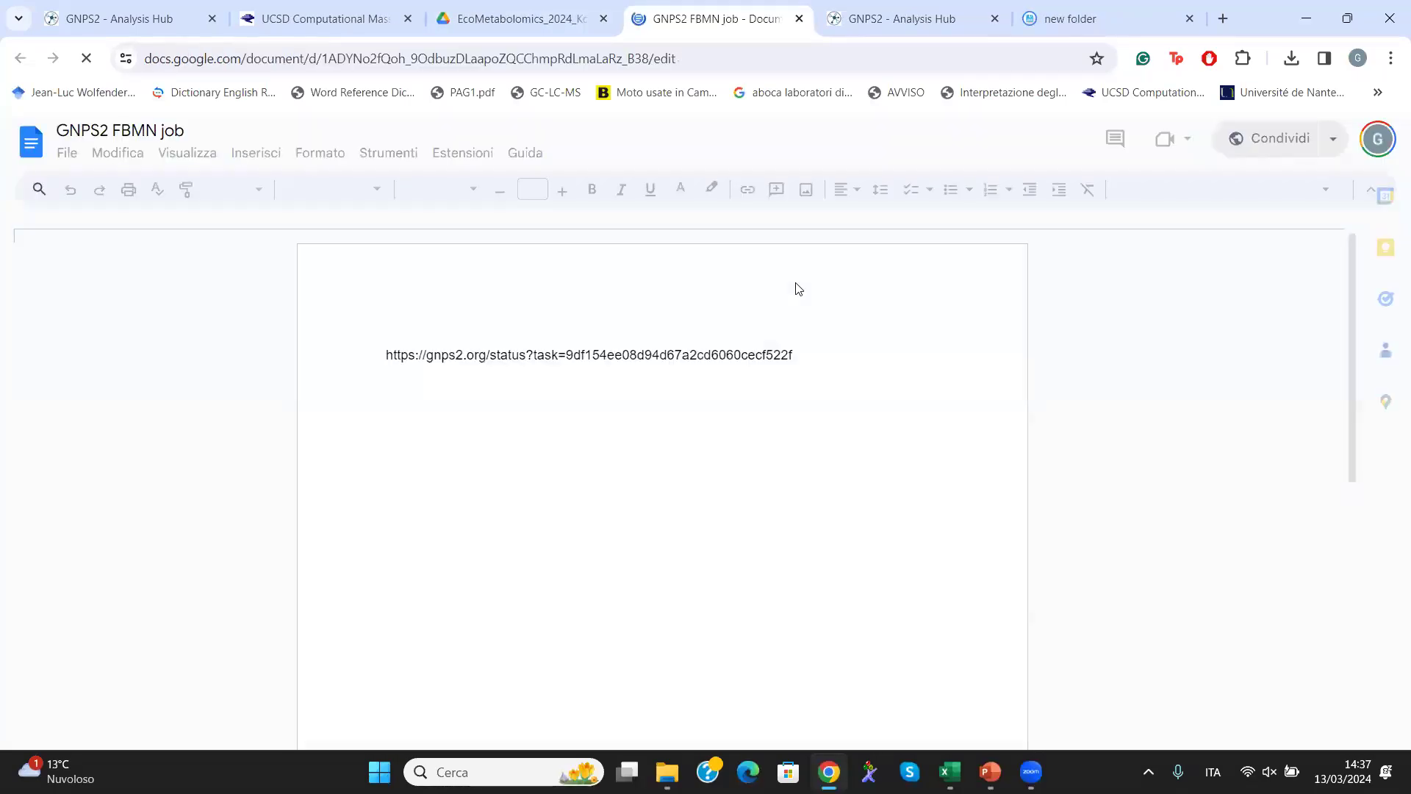
left_click(428, 357)
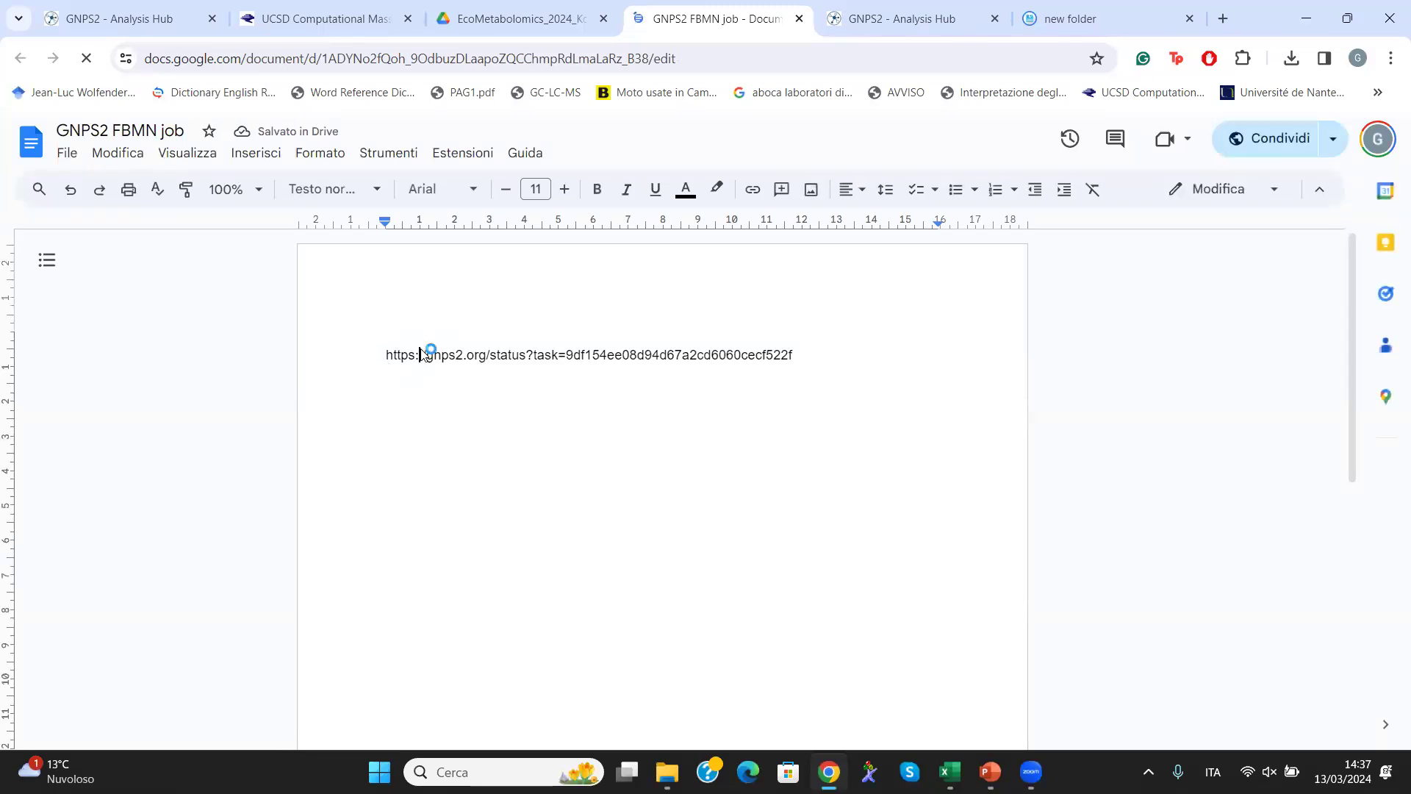
triple_click(431, 360)
key("ctrl+c")
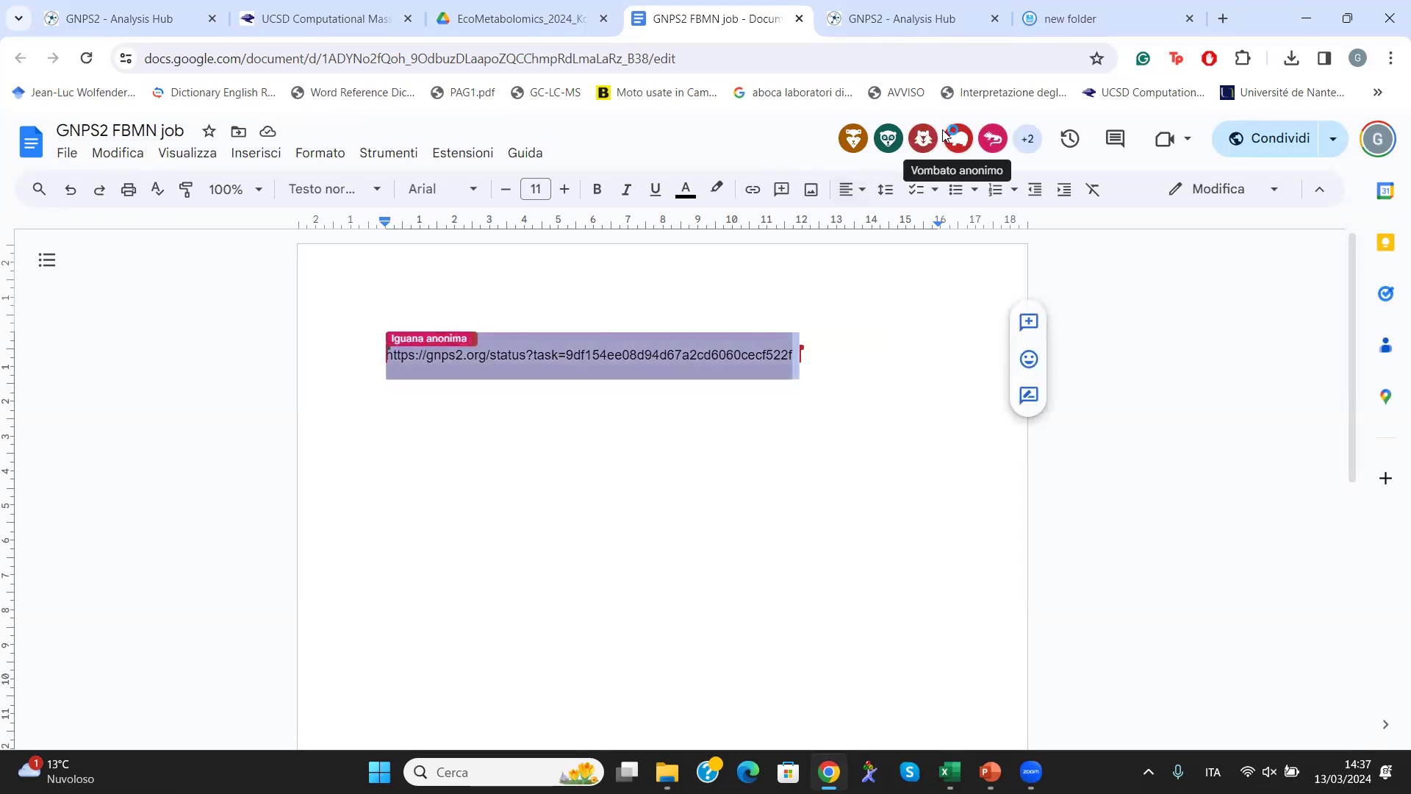
Step: Open the copied GNPS2 status link in a new browser tab and read the task's process log through to its end
left_click(1220, 20)
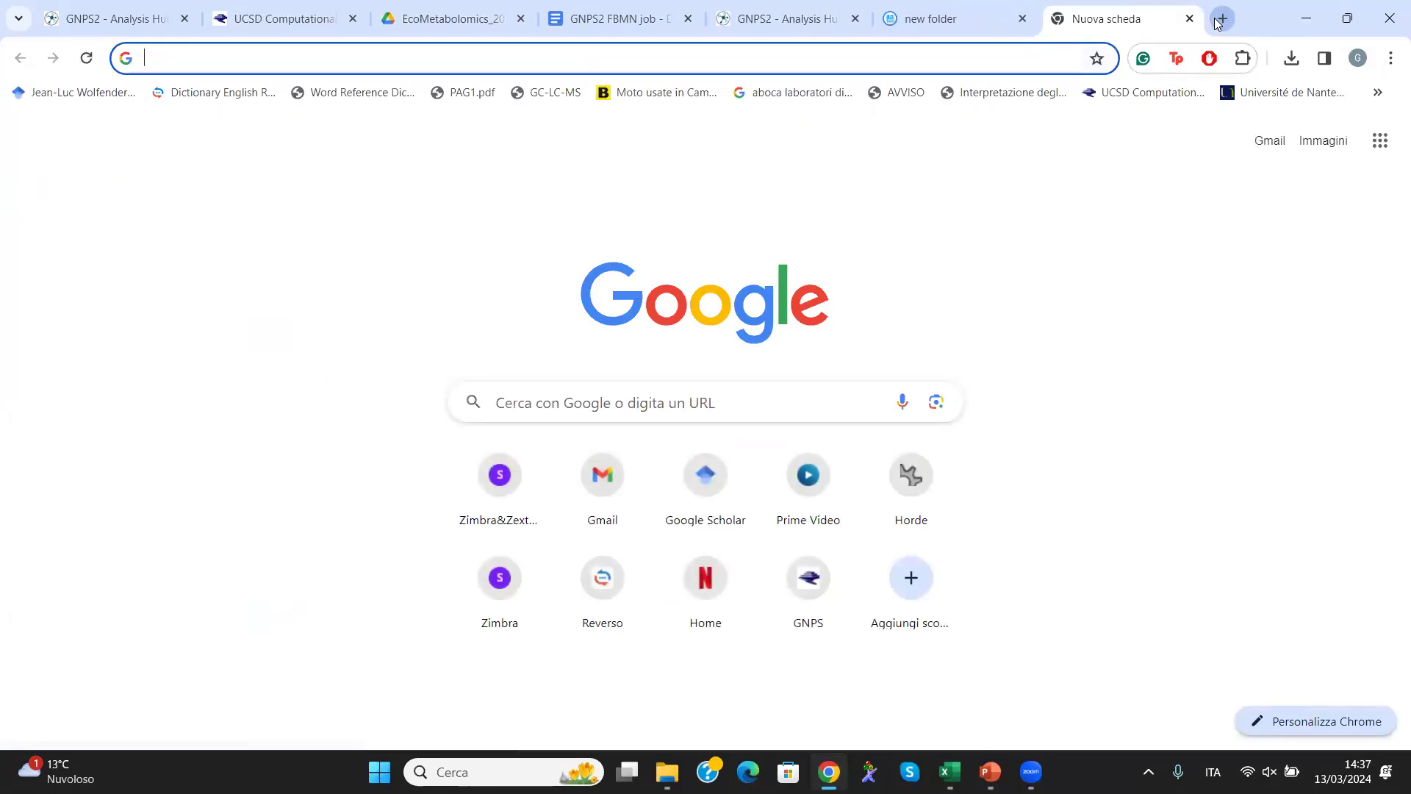
left_click(1004, 70)
key("ctrl+v")
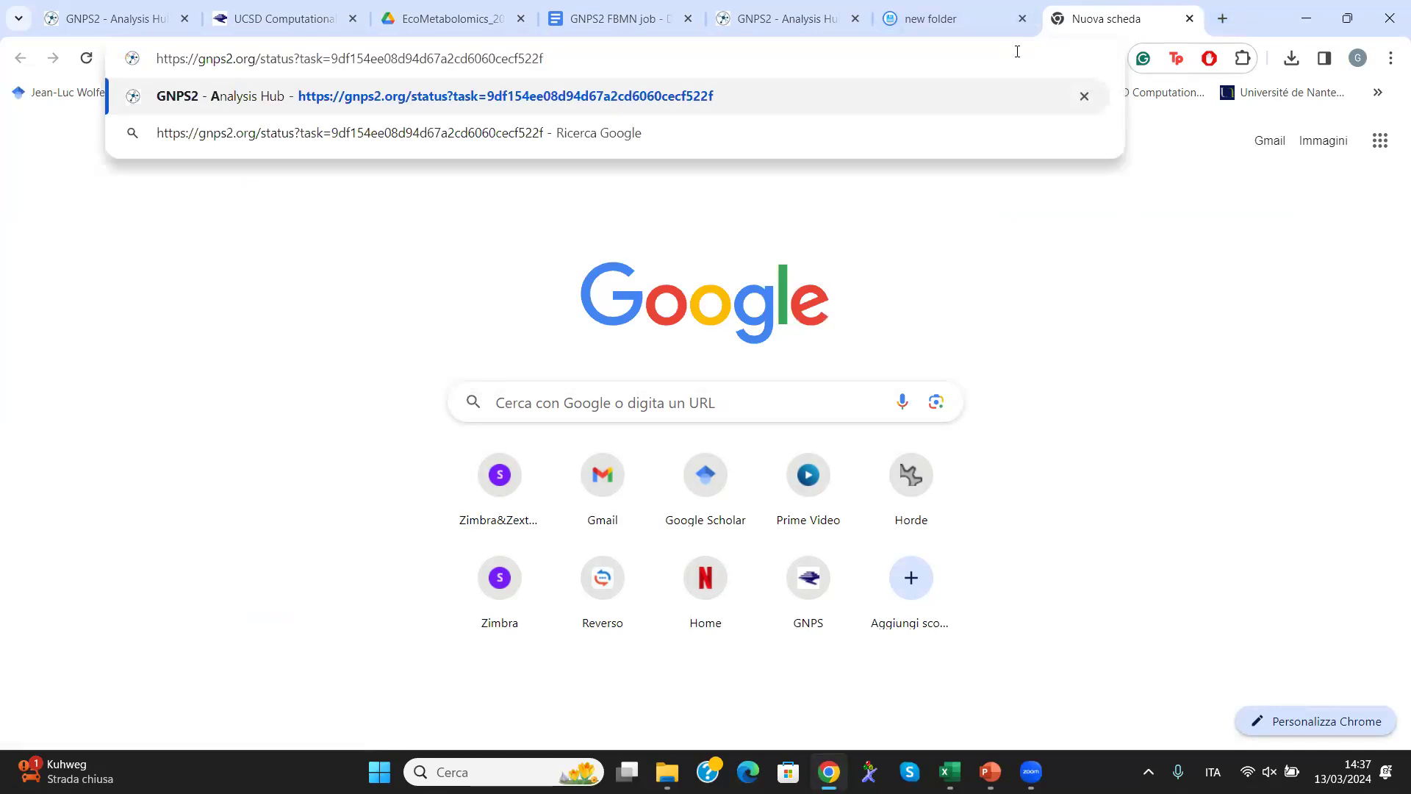
key("Return")
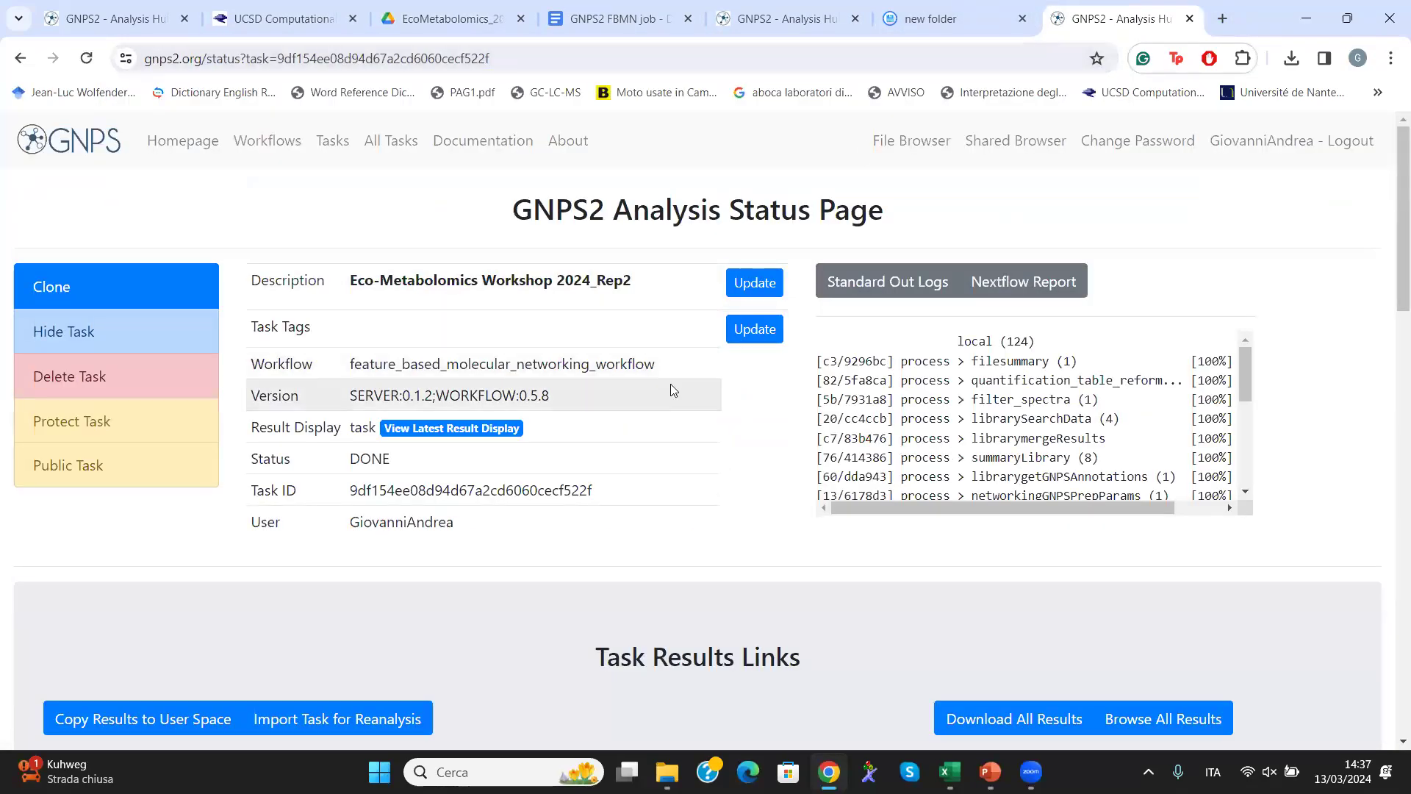
mouse_move(990, 772)
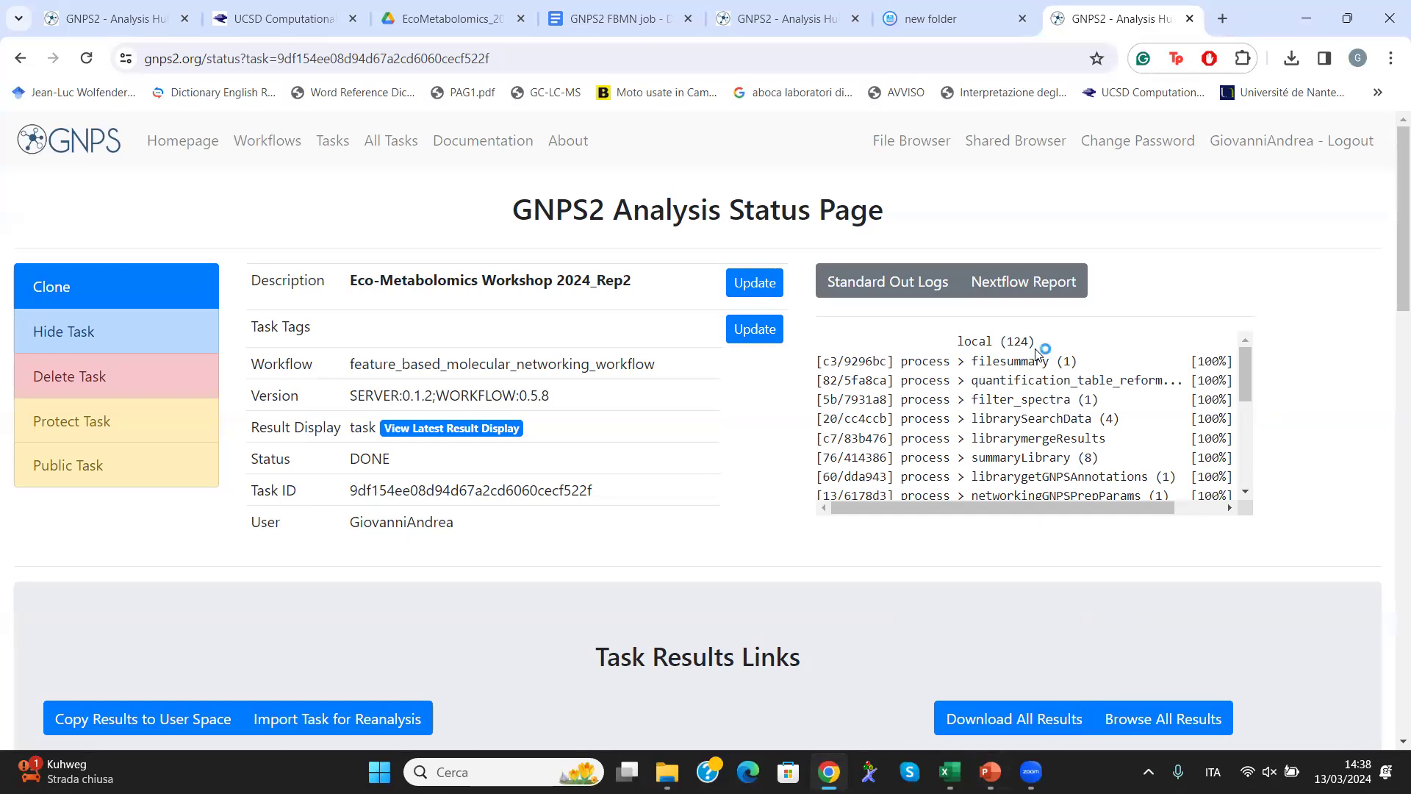
scroll(1024, 417, "down", 15)
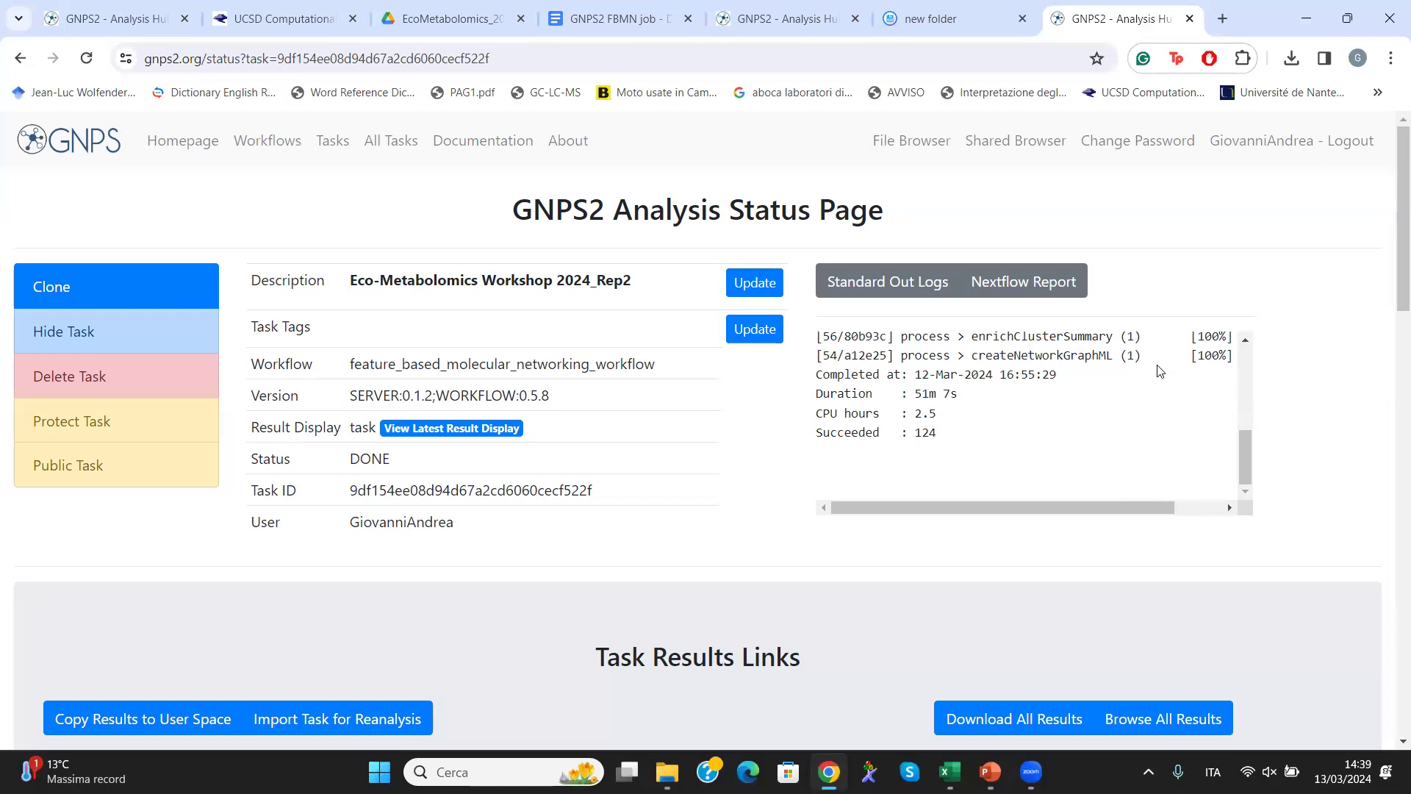
Step: Switch to the Introduction to GNPS2 and FBMN presentation in PowerPoint and go to slide 14 with the GNPS2 status link
left_click(990, 772)
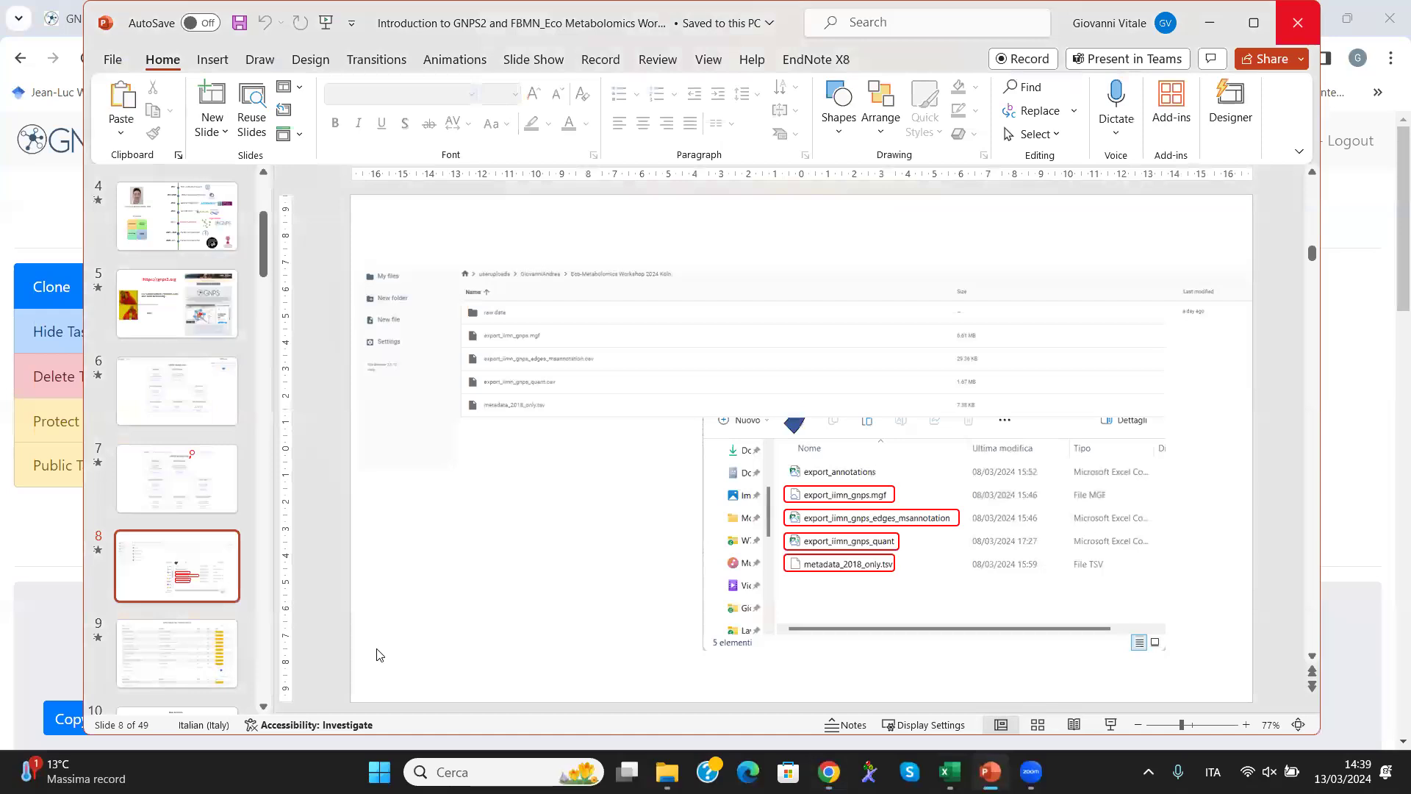
left_click(180, 651)
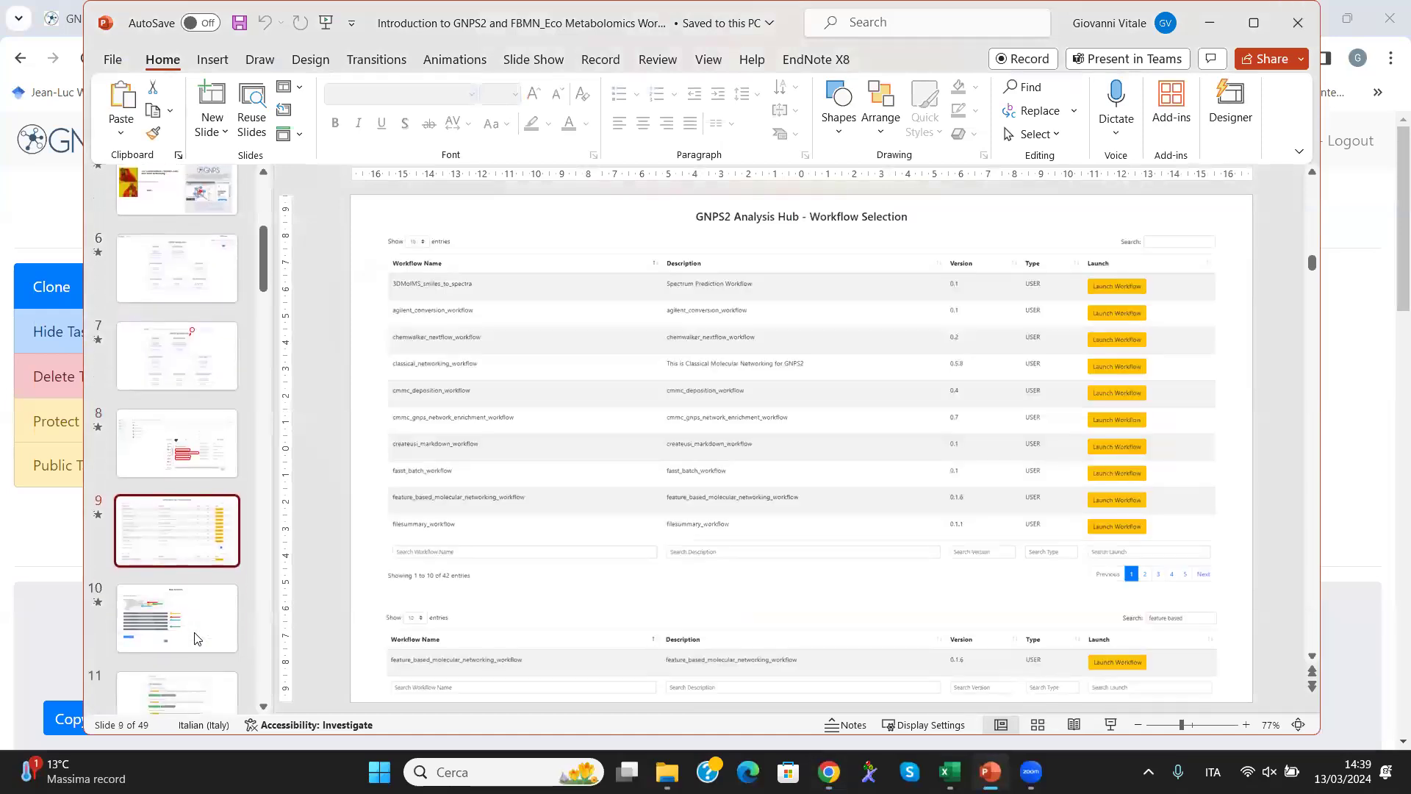
scroll(186, 605, "down", 5)
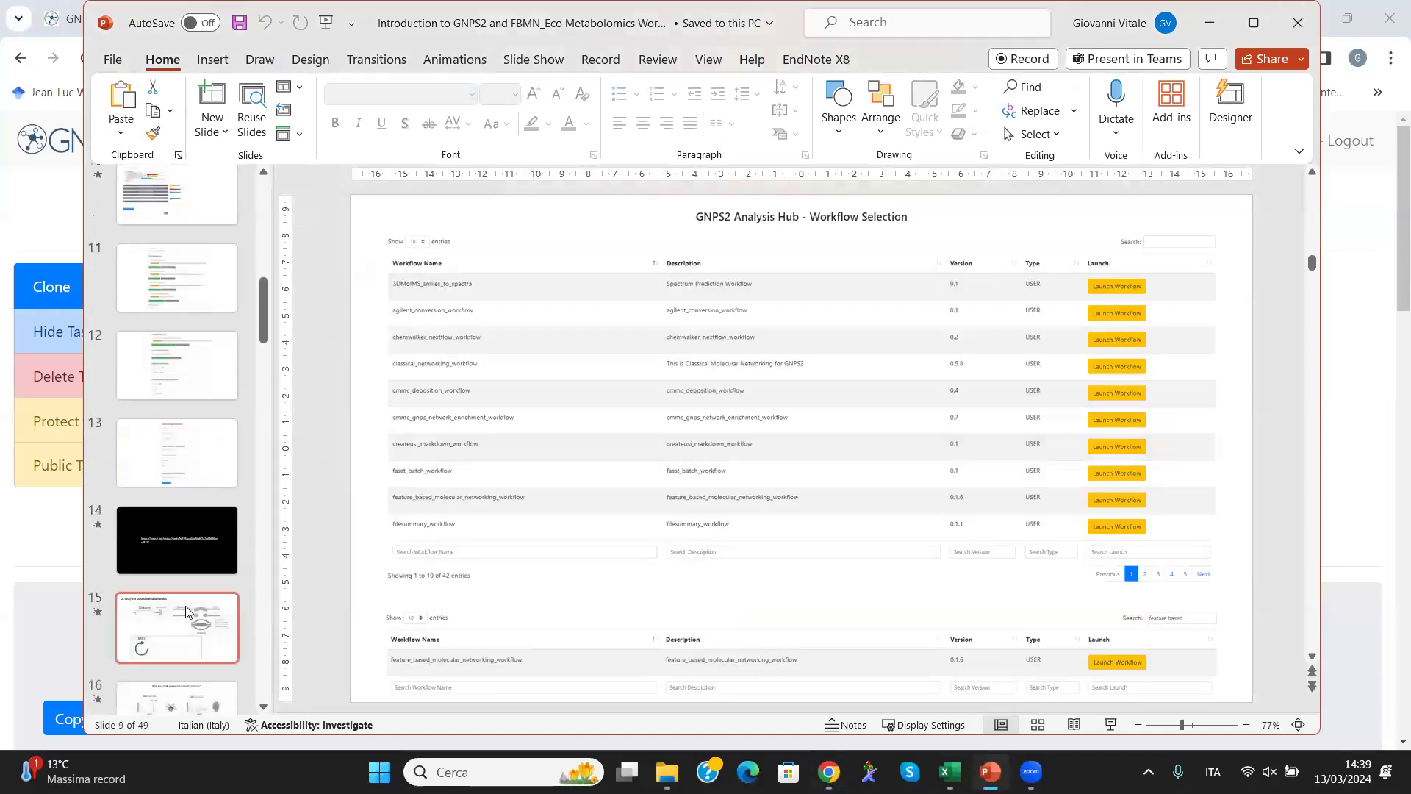
left_click(182, 499)
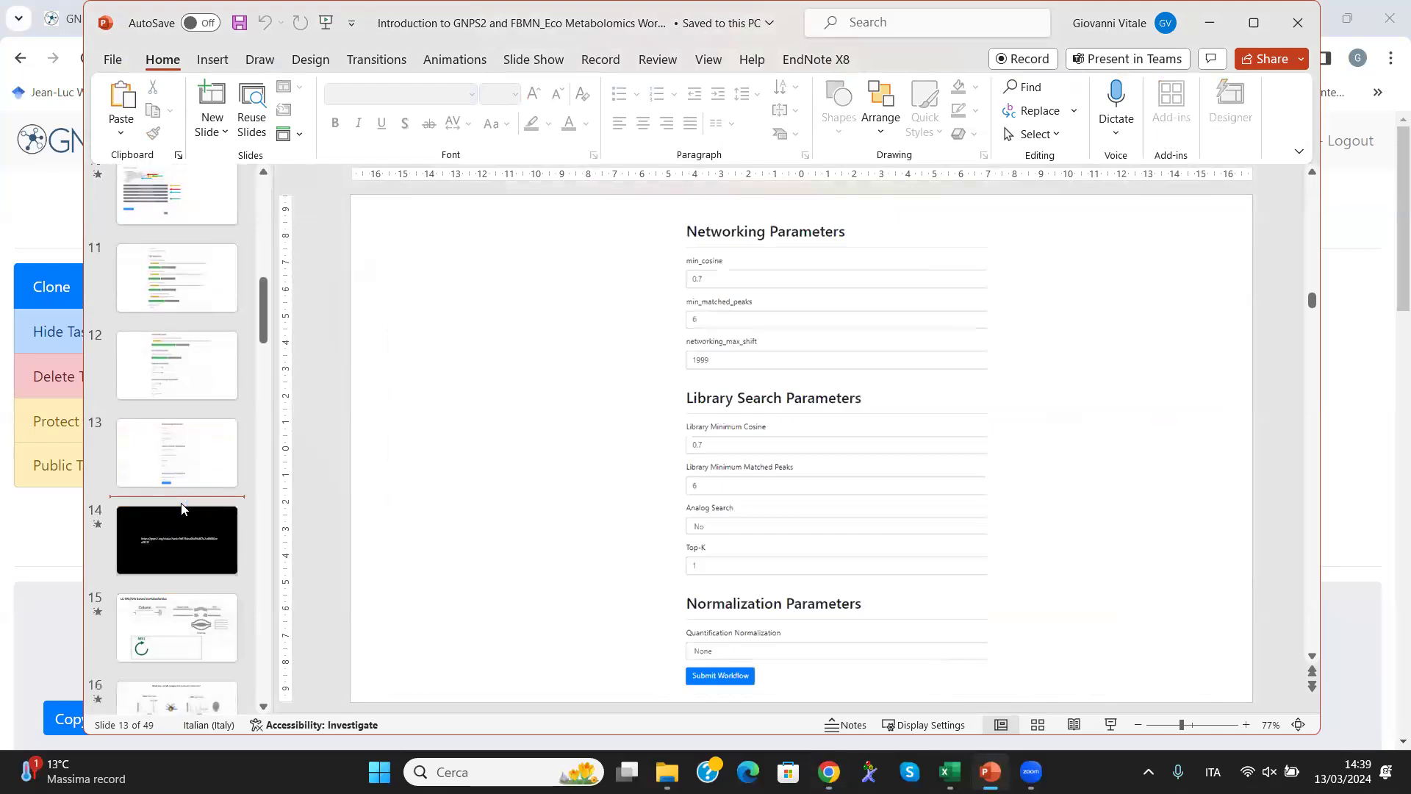
left_click(182, 509)
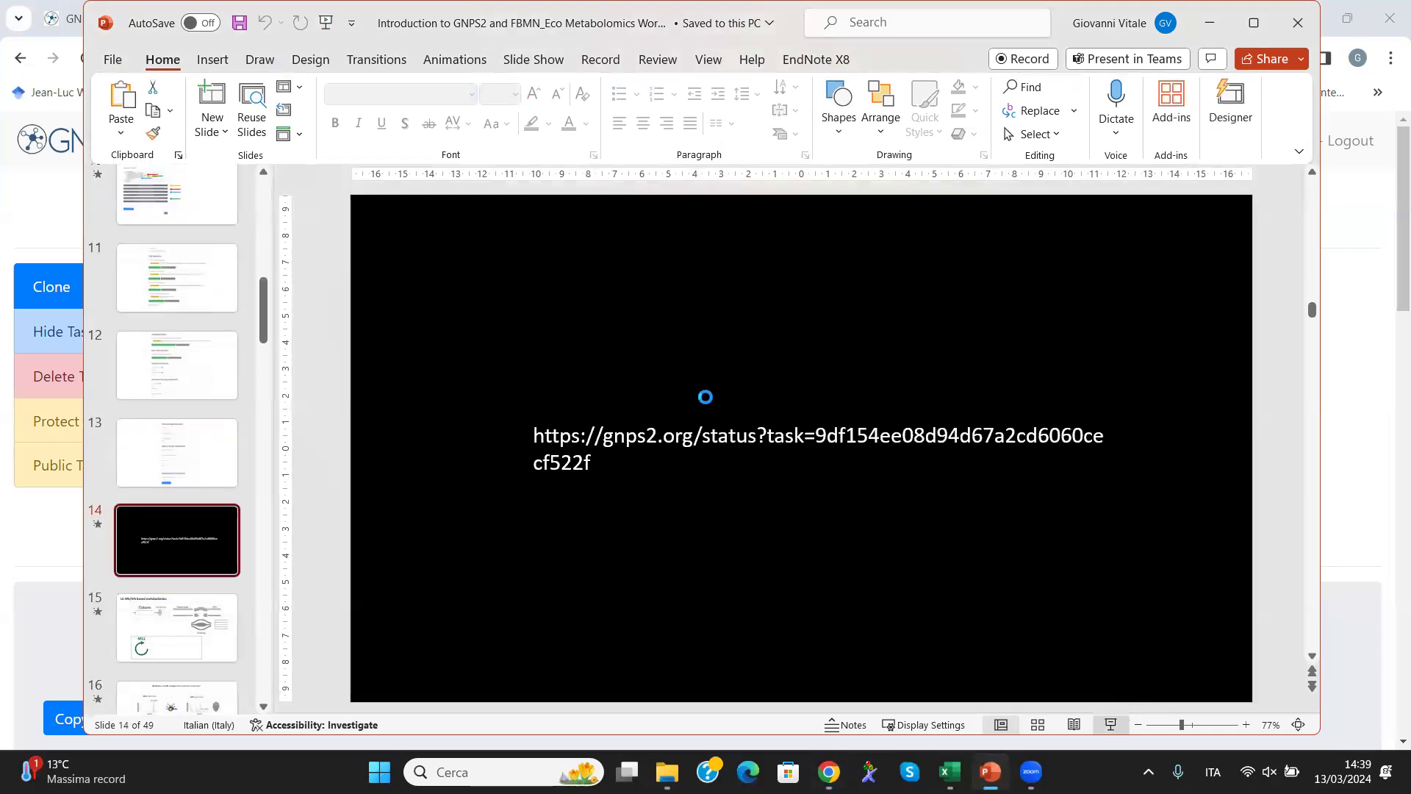
key("shift+F5")
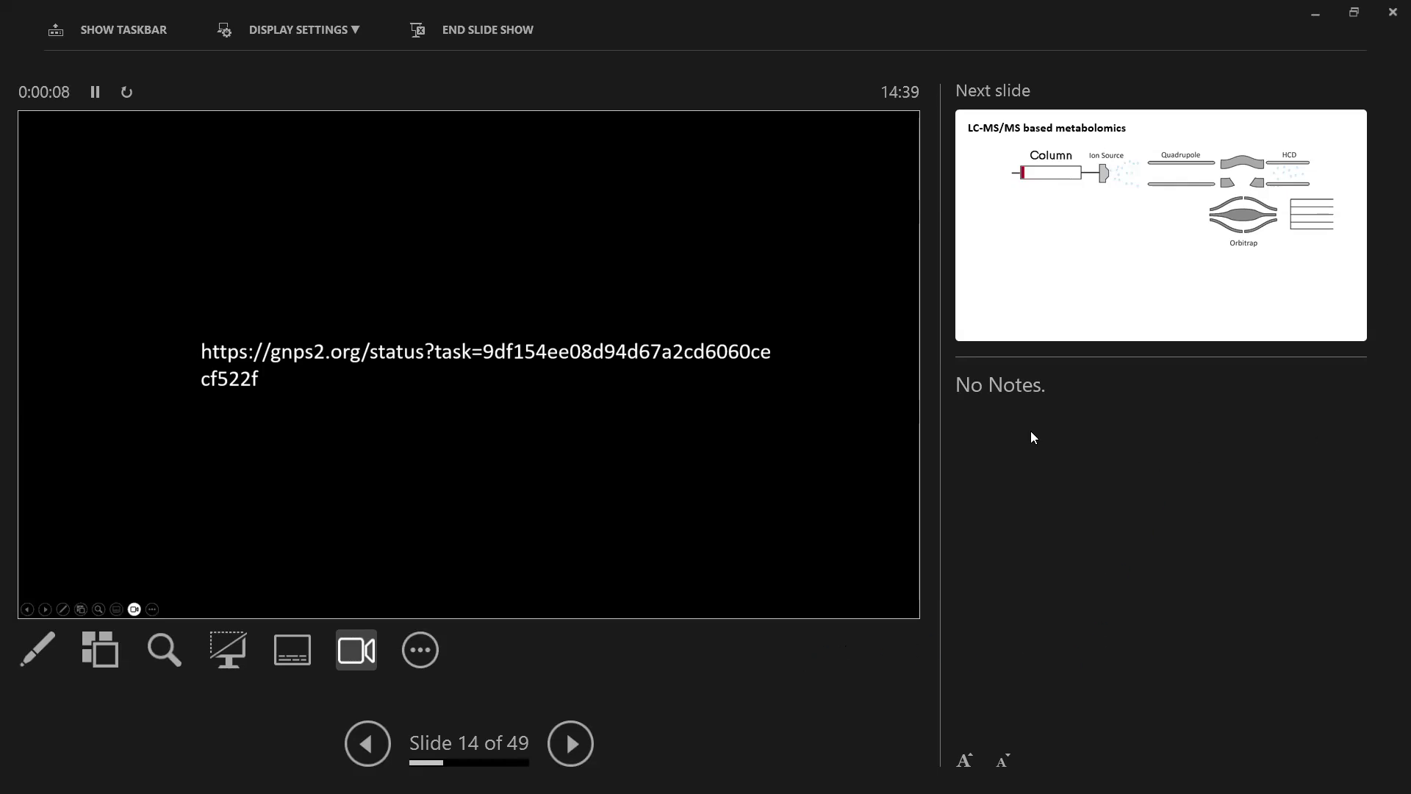
key("Right")
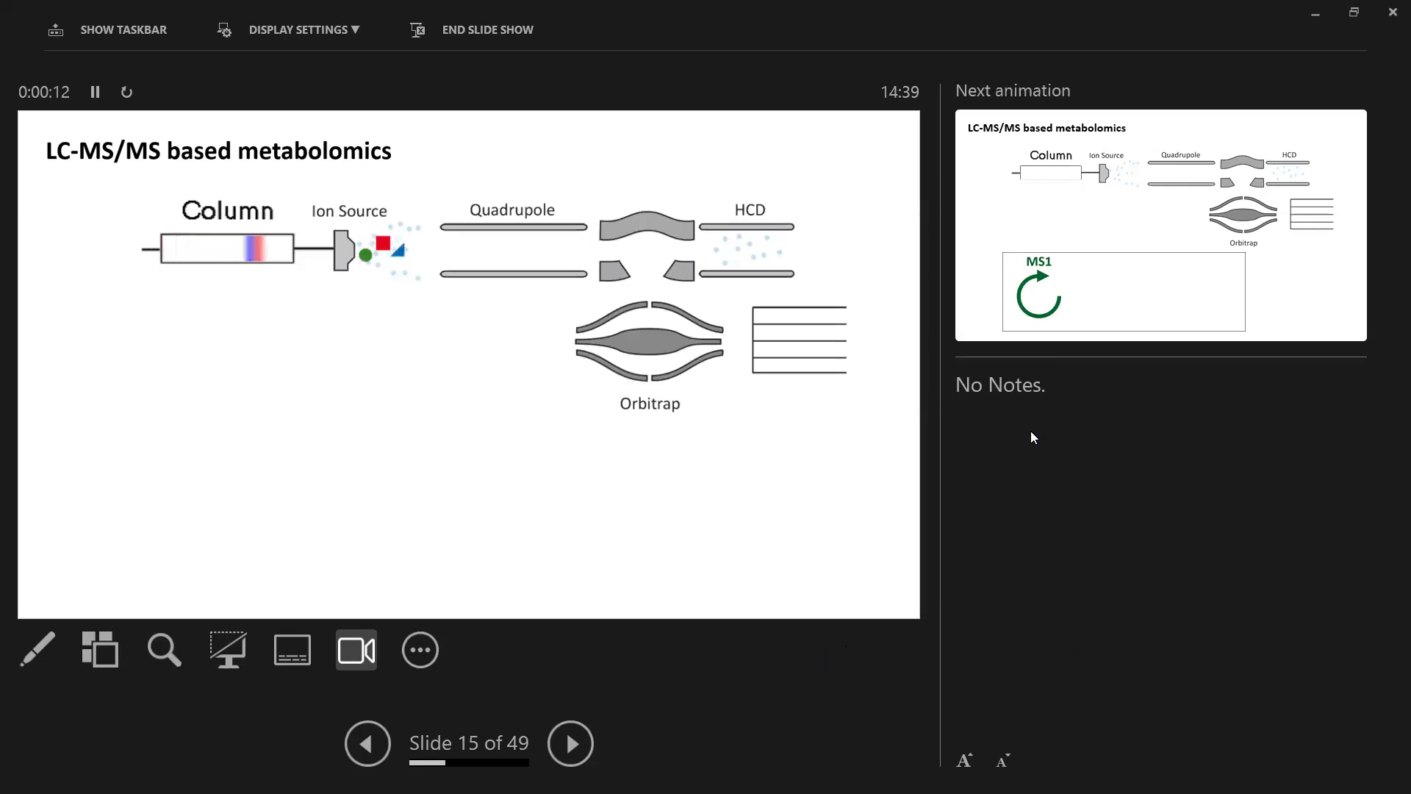
key("Left")
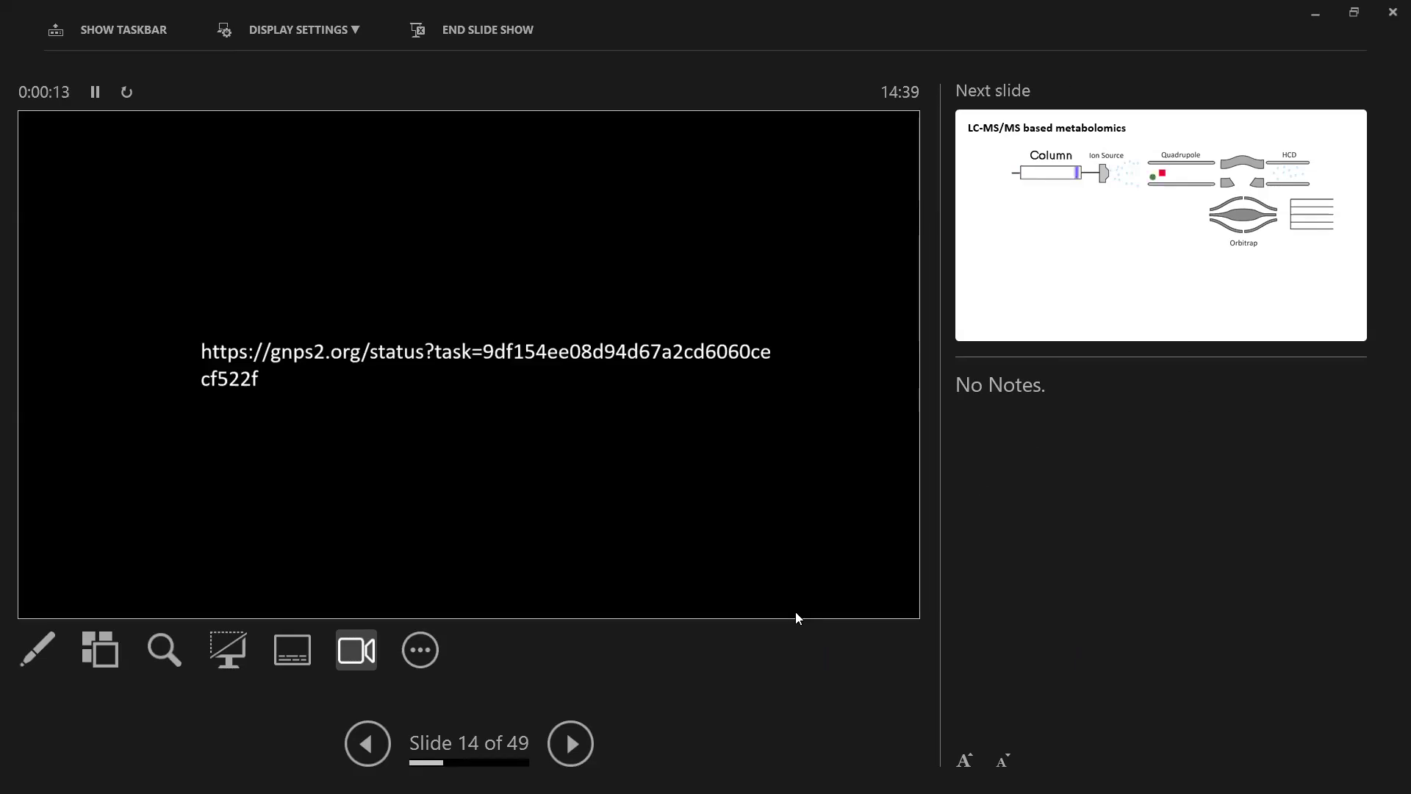
key("Escape")
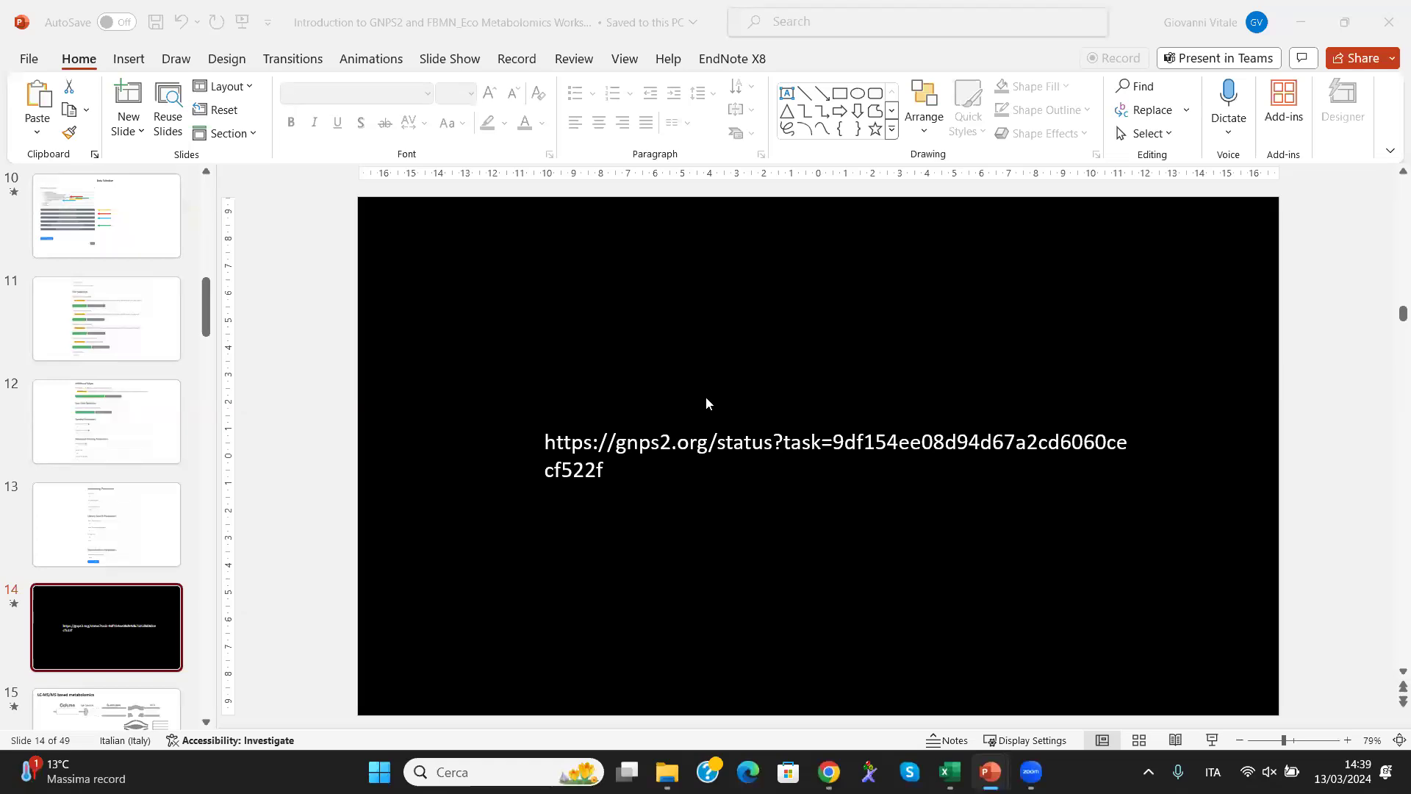
key("super+Down")
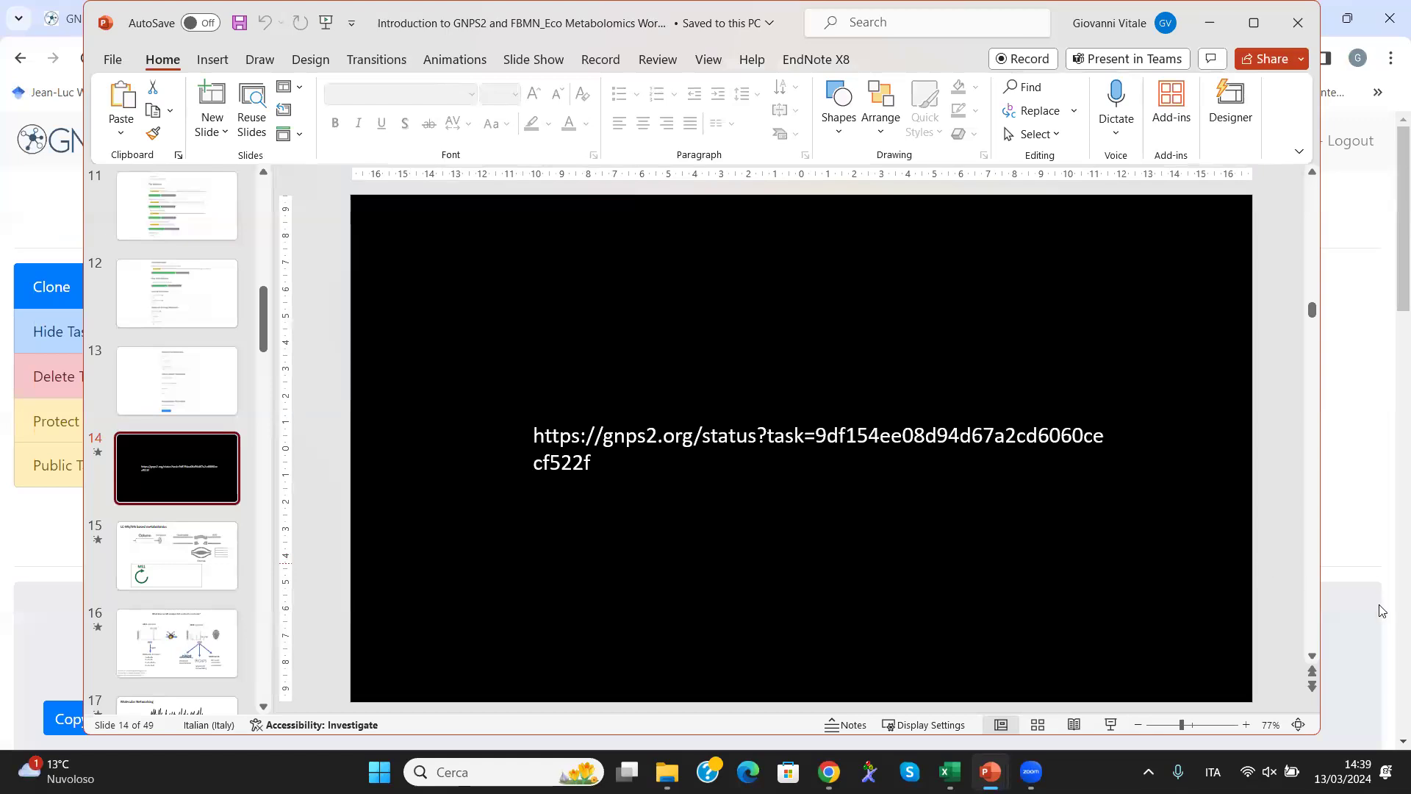
Step: Start the slide show from slide 14 with the display duplicated, and advance to the LC-MS/MS based metabolomics slide
left_click(1111, 726)
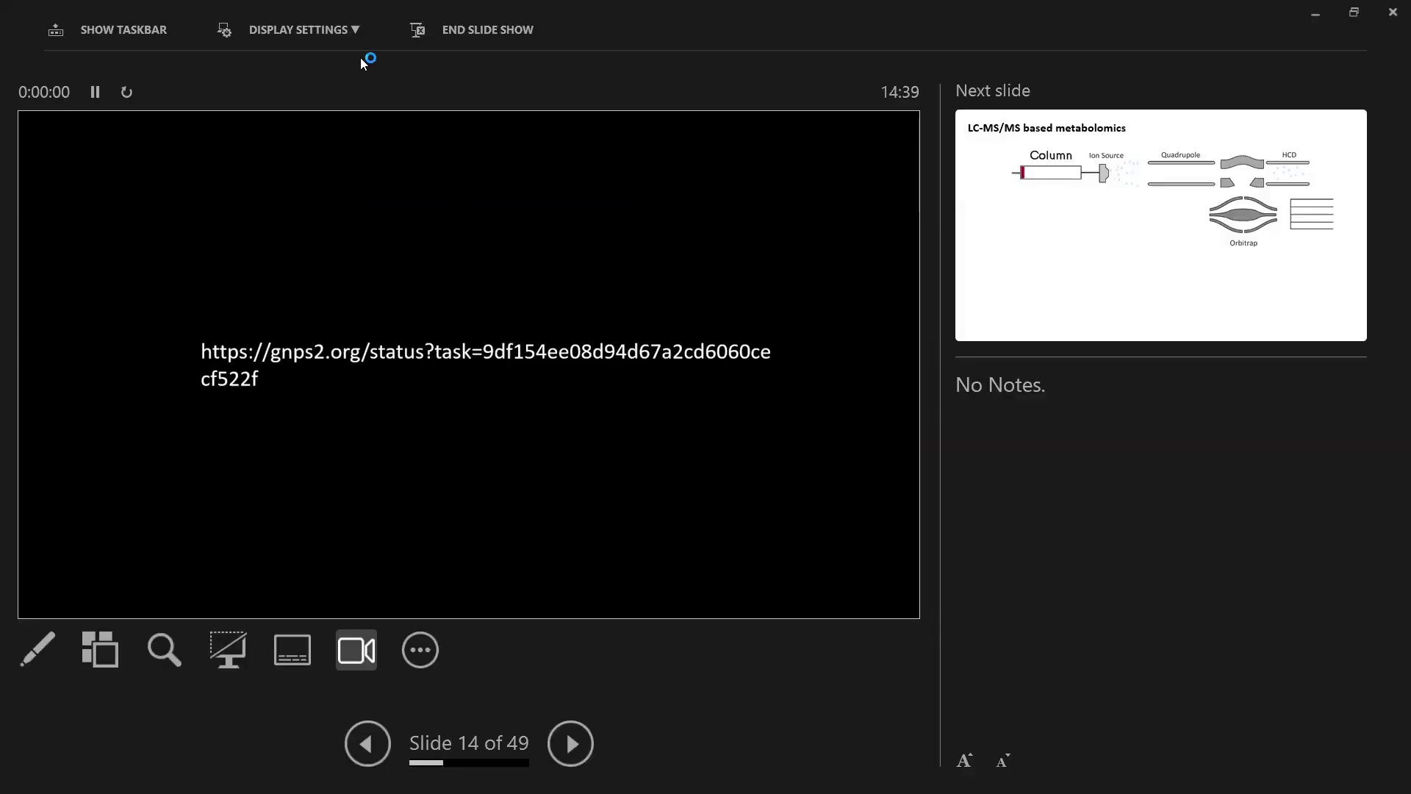
left_click(353, 29)
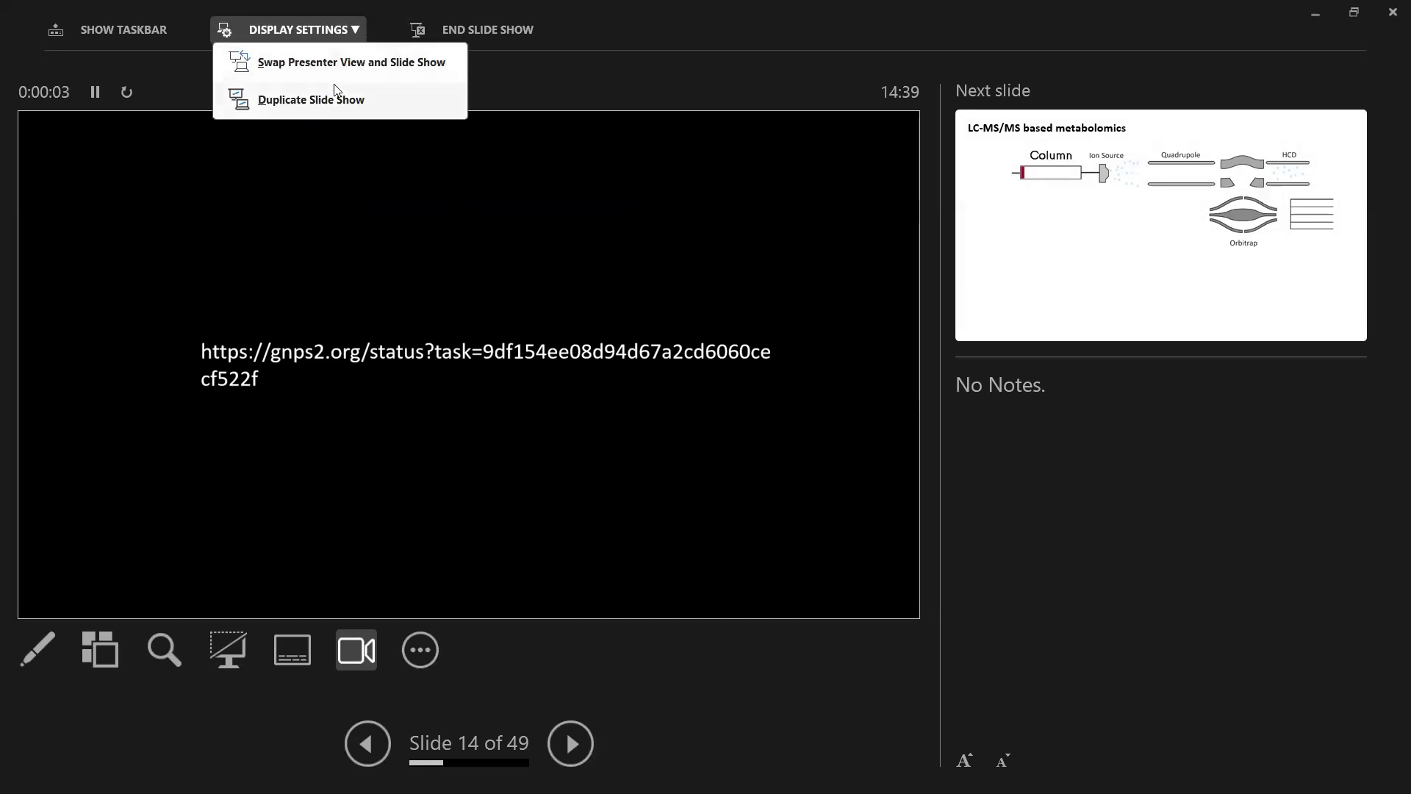
left_click(330, 112)
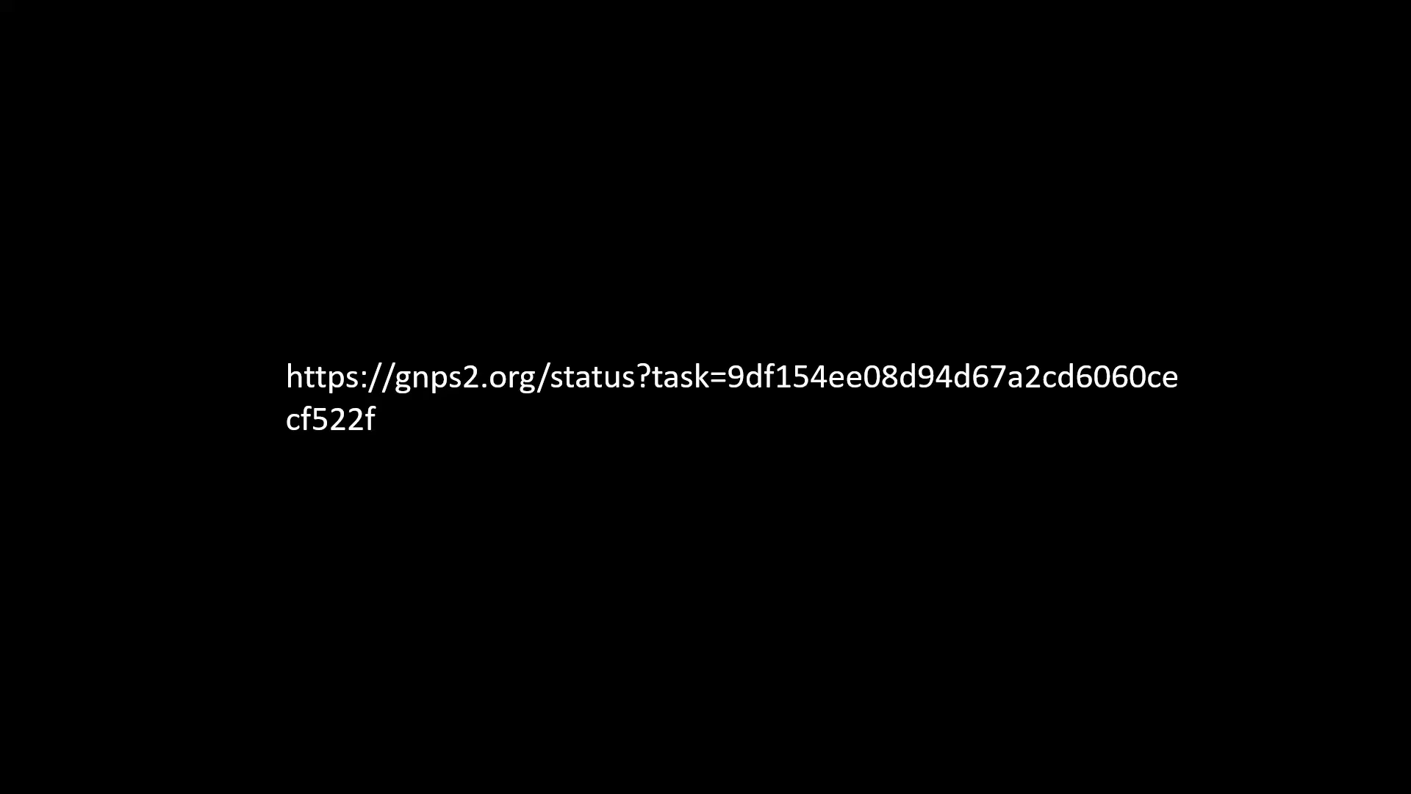
key("Right")
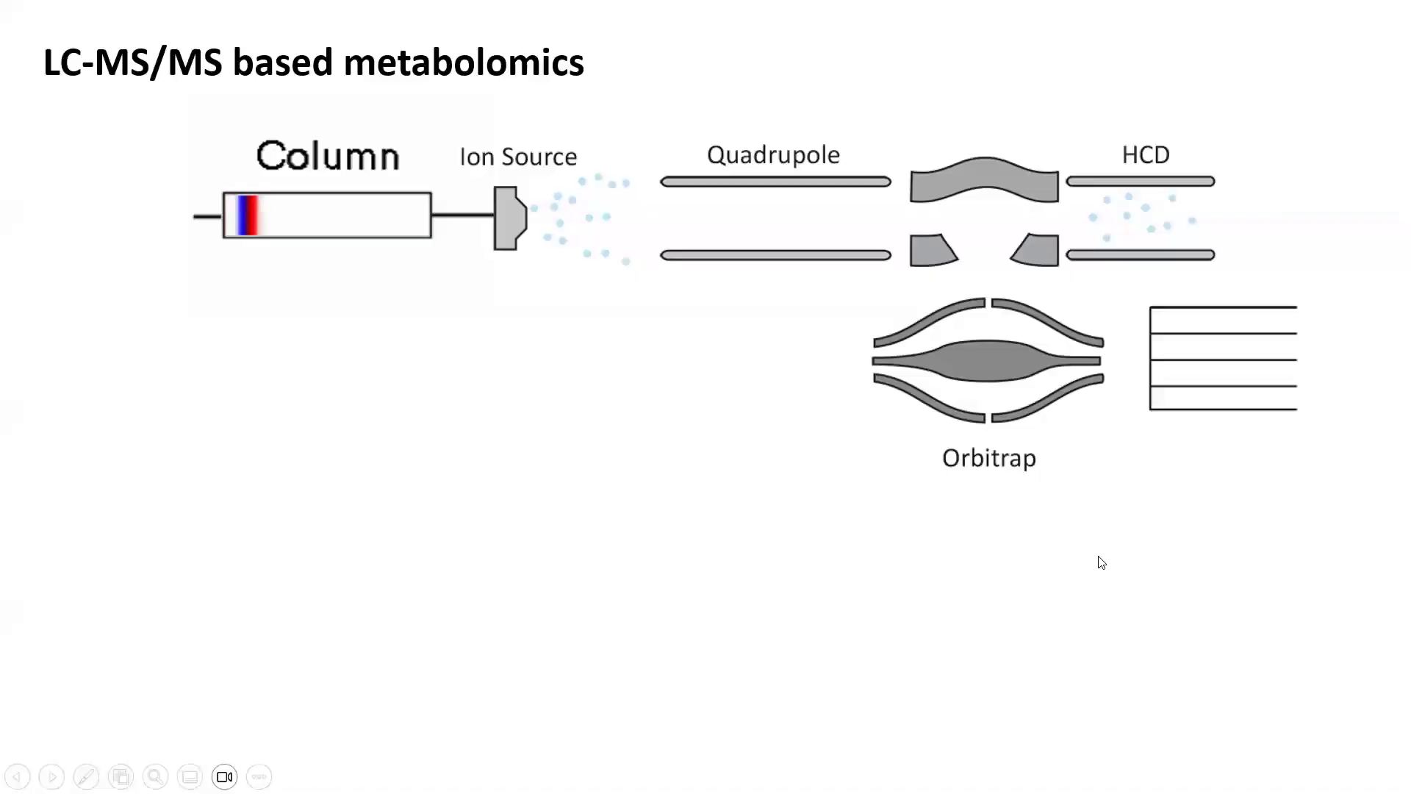